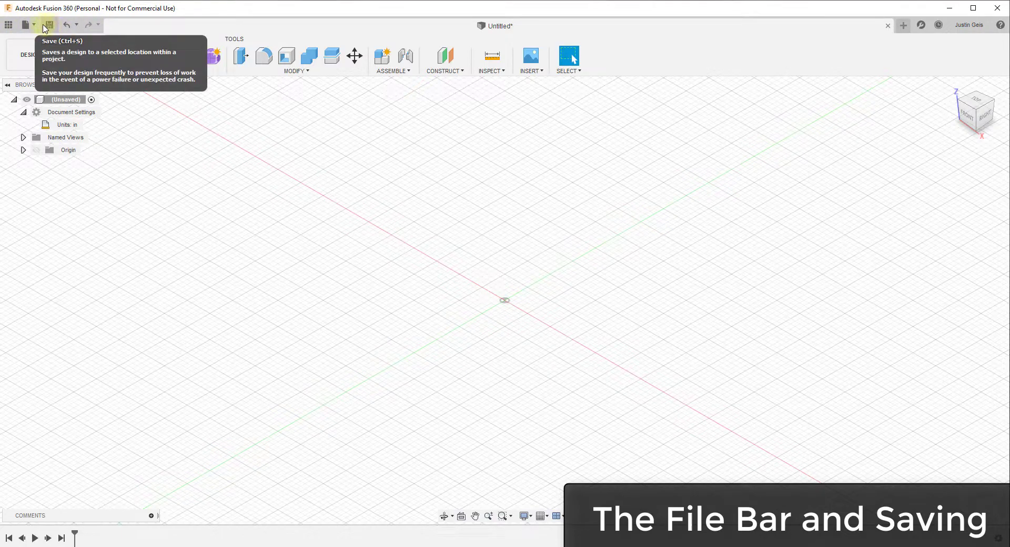
Step: Review the name and project location options for saving the design, and cancel without saving
left_click(33, 26)
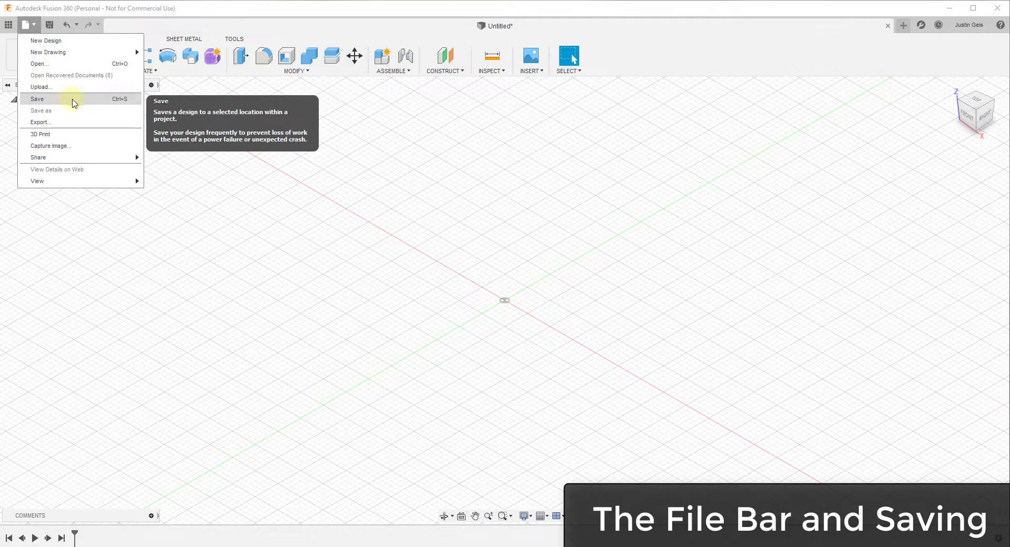
left_click(73, 99)
left_click(677, 146)
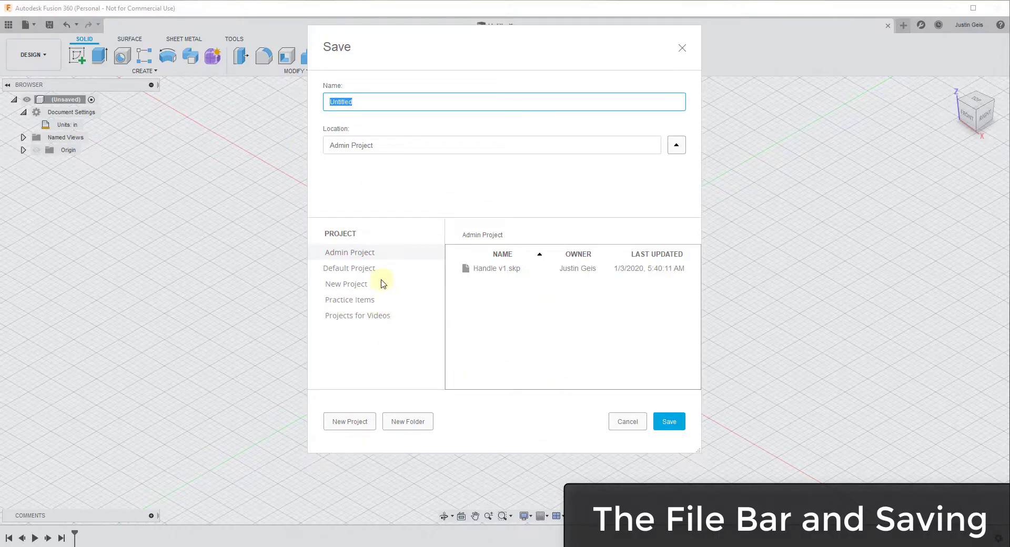
left_click(627, 423)
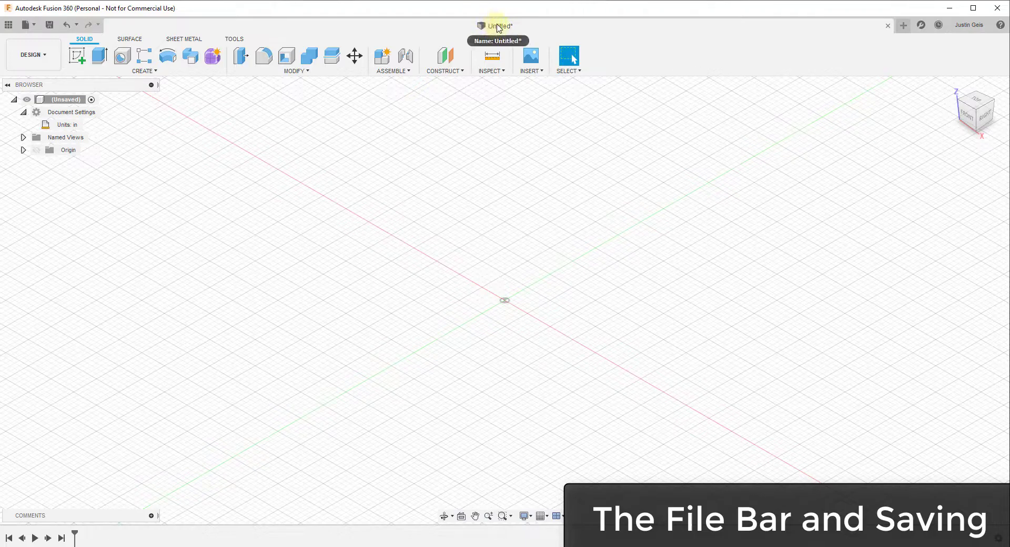
Step: Examine the general precision options under Unit and Value Display and the default design units in the preferences
left_click(970, 26)
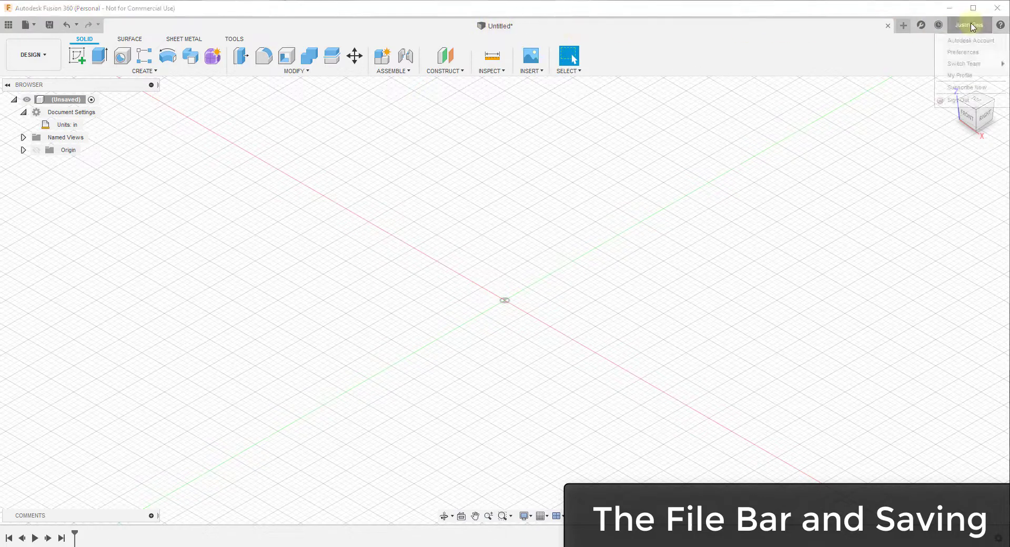
left_click(970, 53)
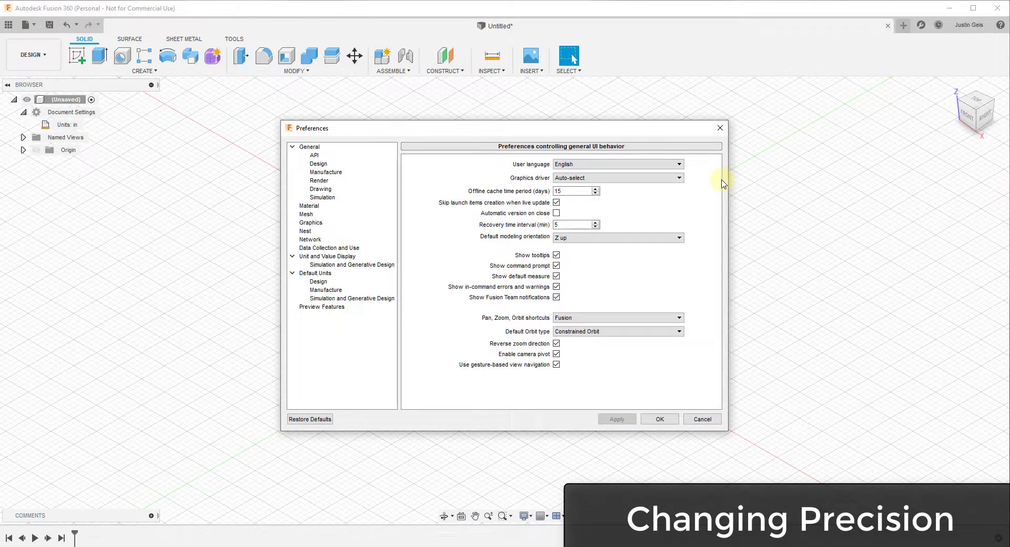
left_click(327, 256)
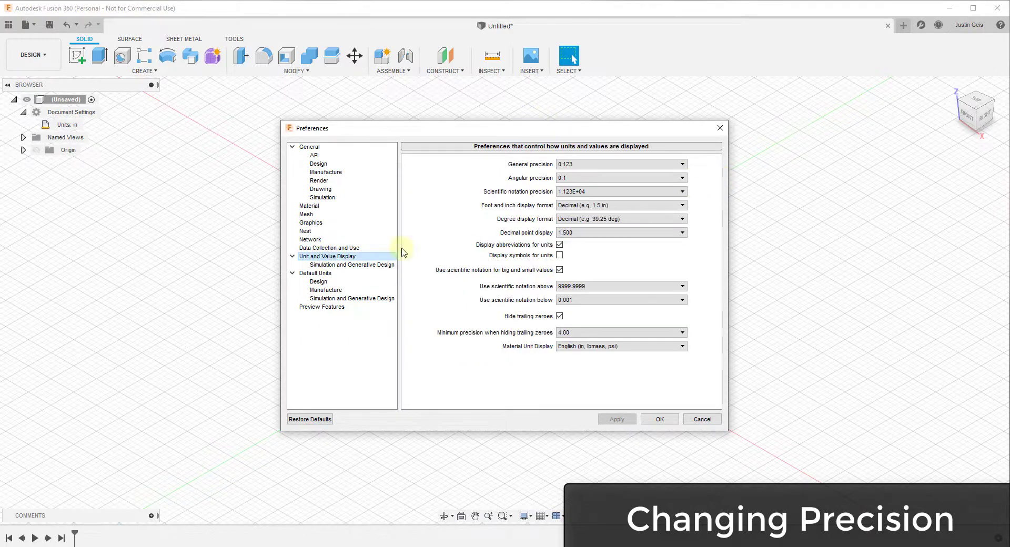
left_click(608, 166)
left_click(609, 165)
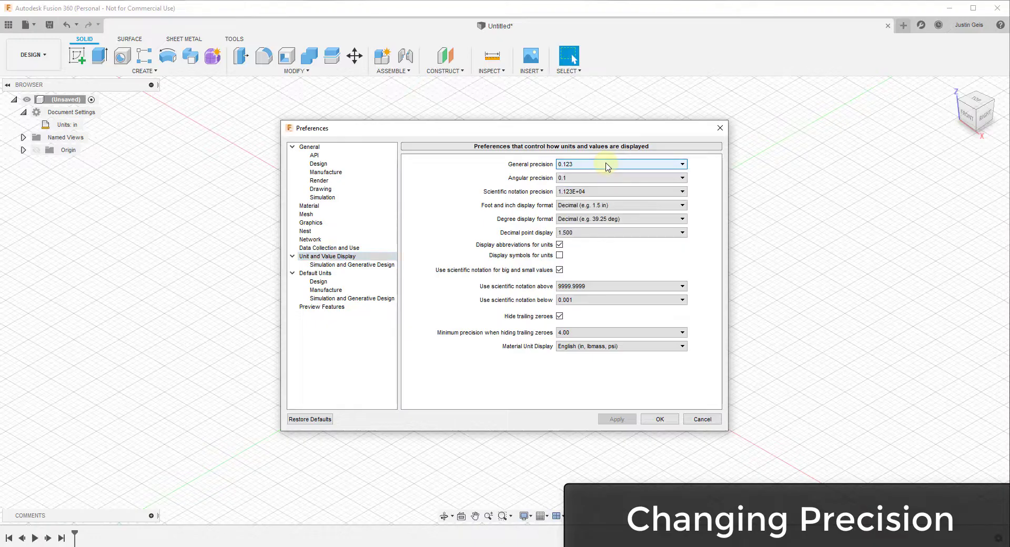
left_click(319, 282)
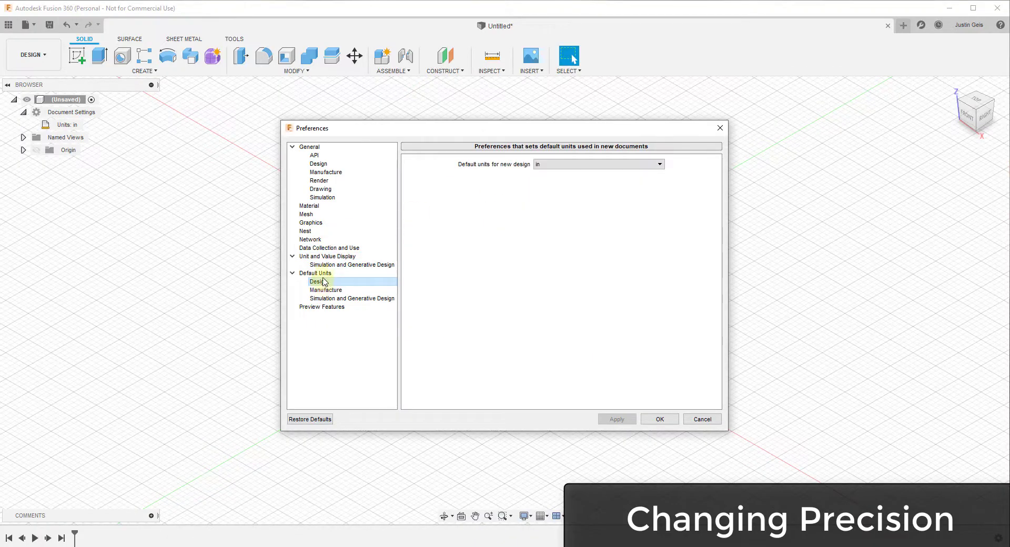
left_click(327, 256)
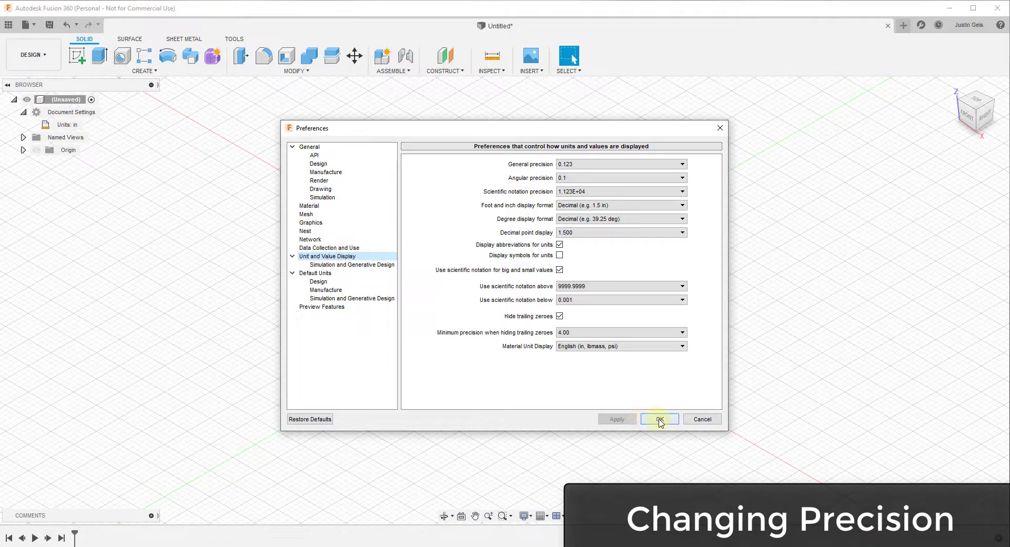
left_click(703, 420)
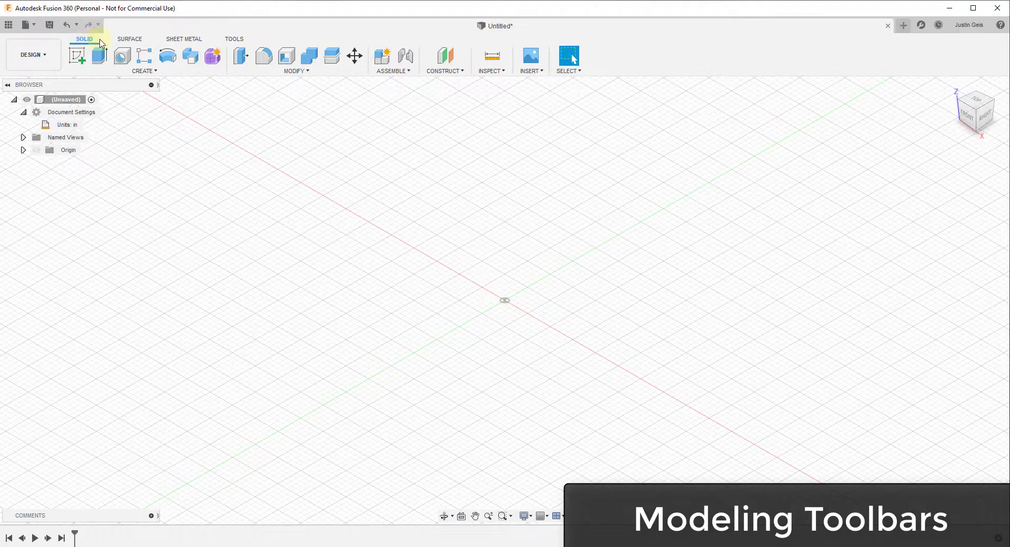
Step: Examine the Surface, Sheet Metal, Tools and Solid toolsets, including the solid Create and Modify commands
left_click(129, 40)
left_click(173, 40)
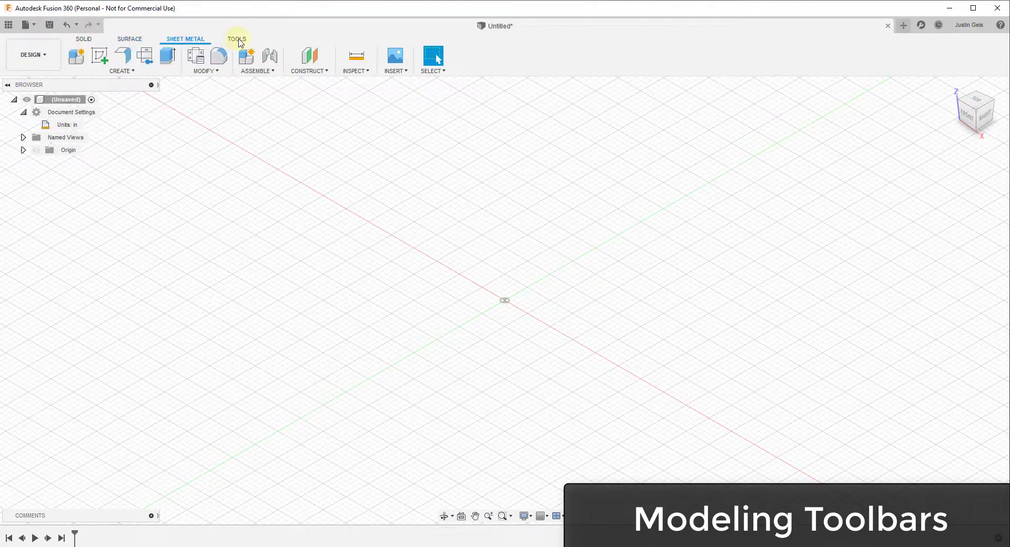
left_click(235, 40)
left_click(85, 40)
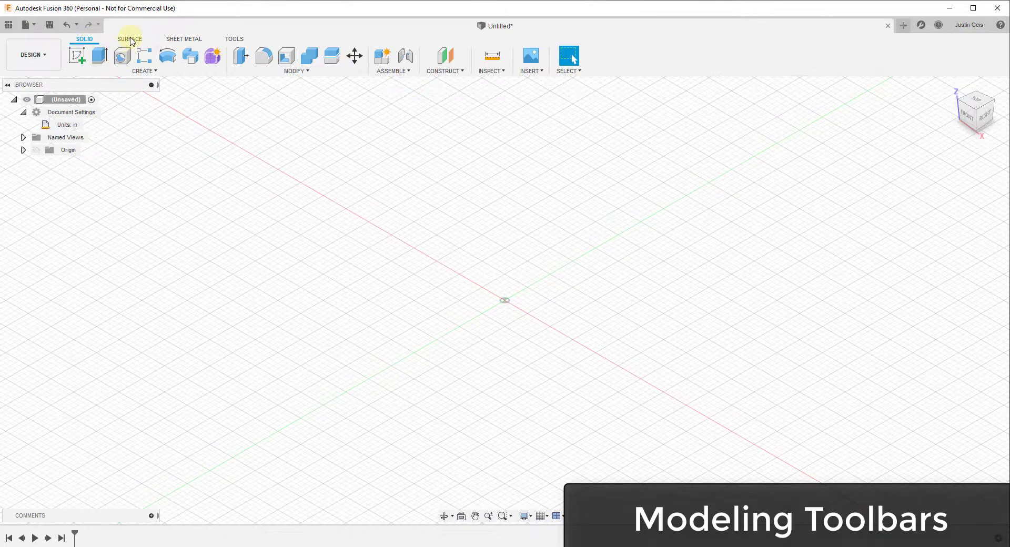
left_click(145, 72)
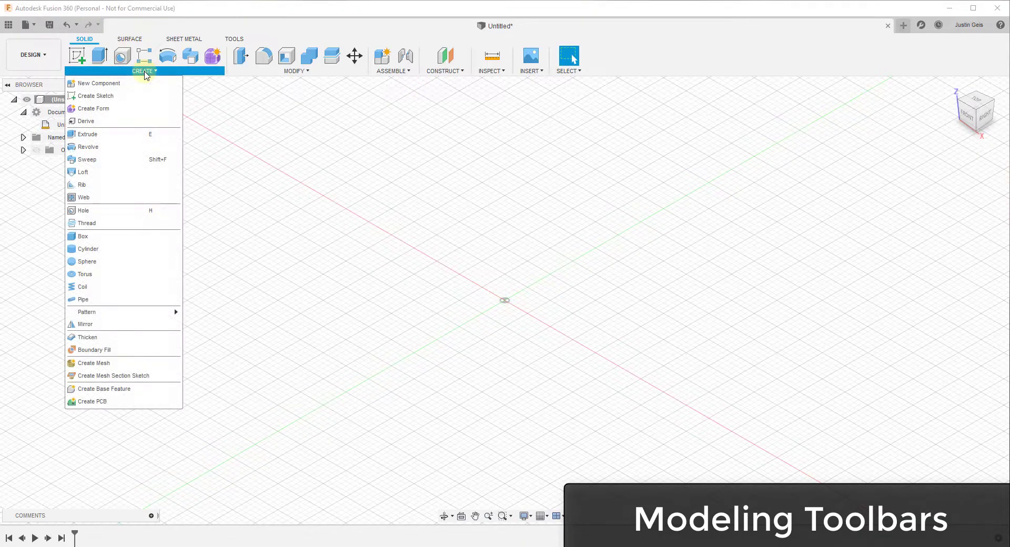
left_click(145, 72)
left_click(304, 74)
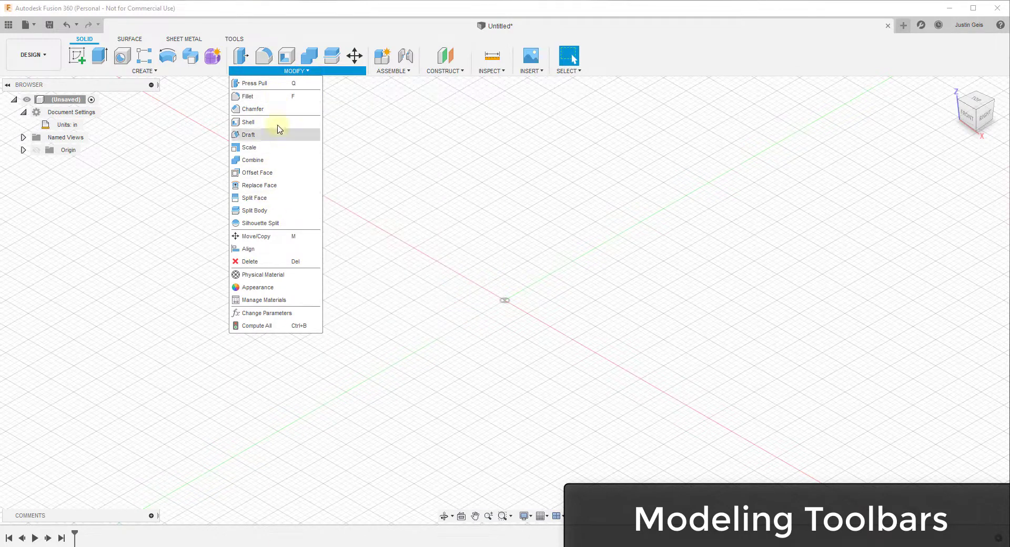
left_click(141, 69)
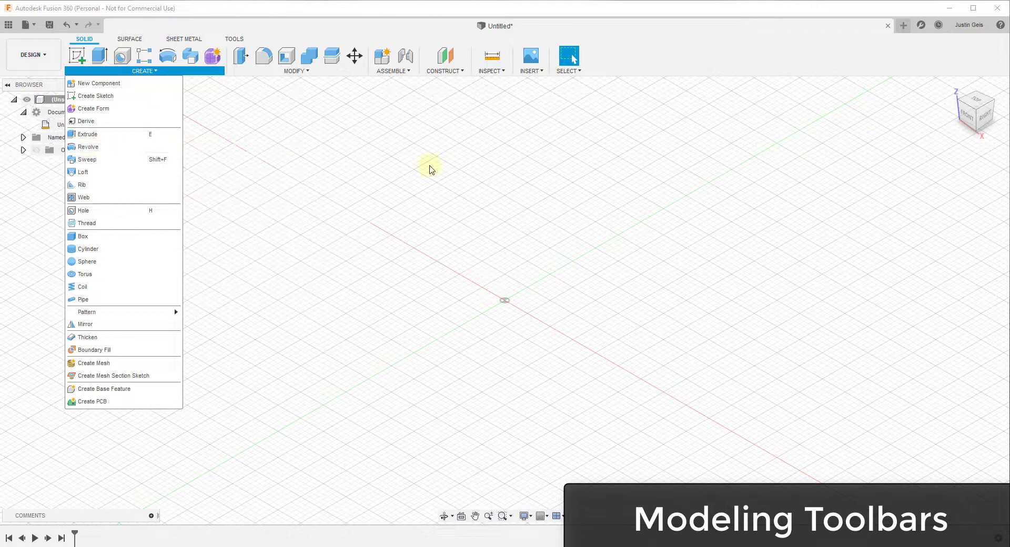
left_click(560, 154)
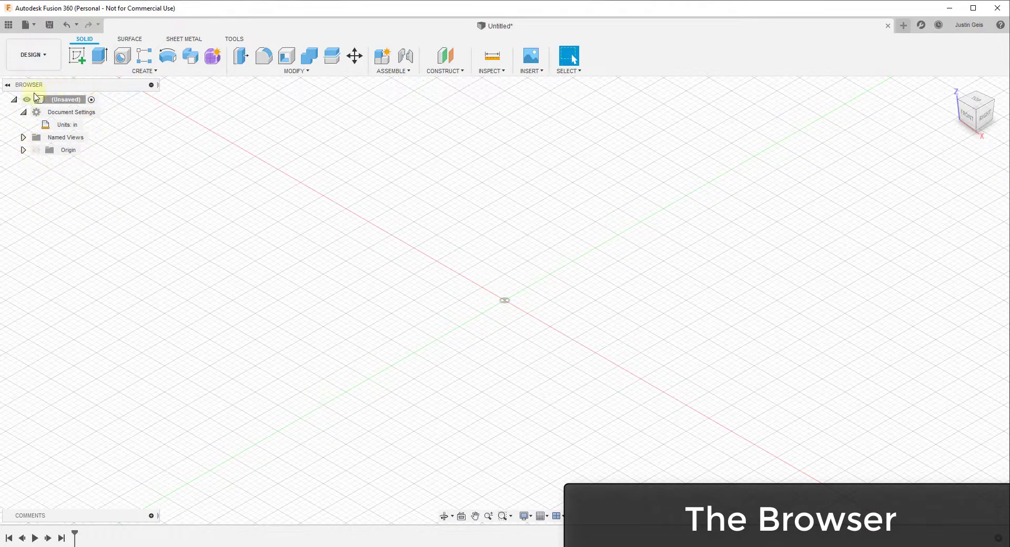
Step: Sketch a rectangle about 1 by 1 inch on the horizontal origin plane, starting at the origin, and finish the sketch
left_click(76, 55)
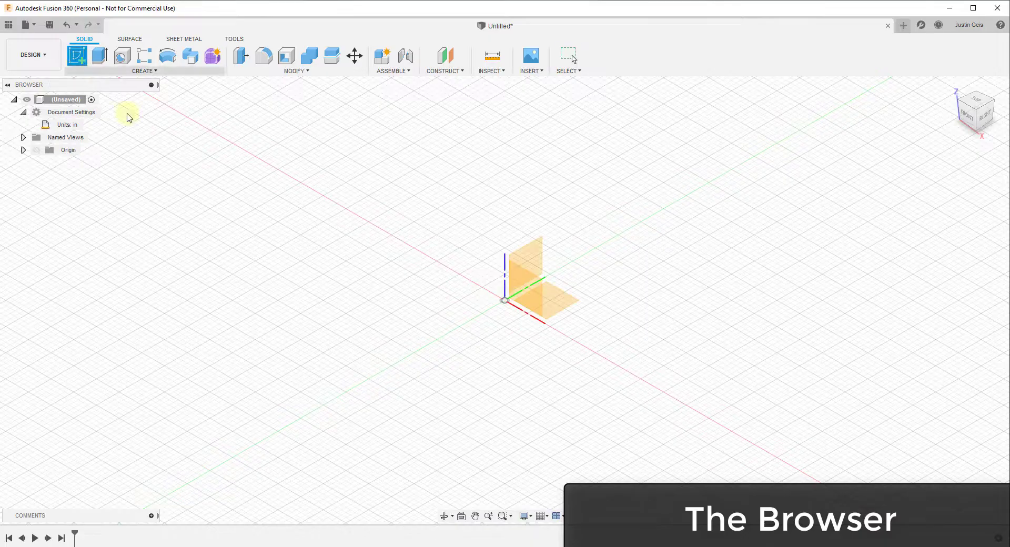
left_click(559, 299)
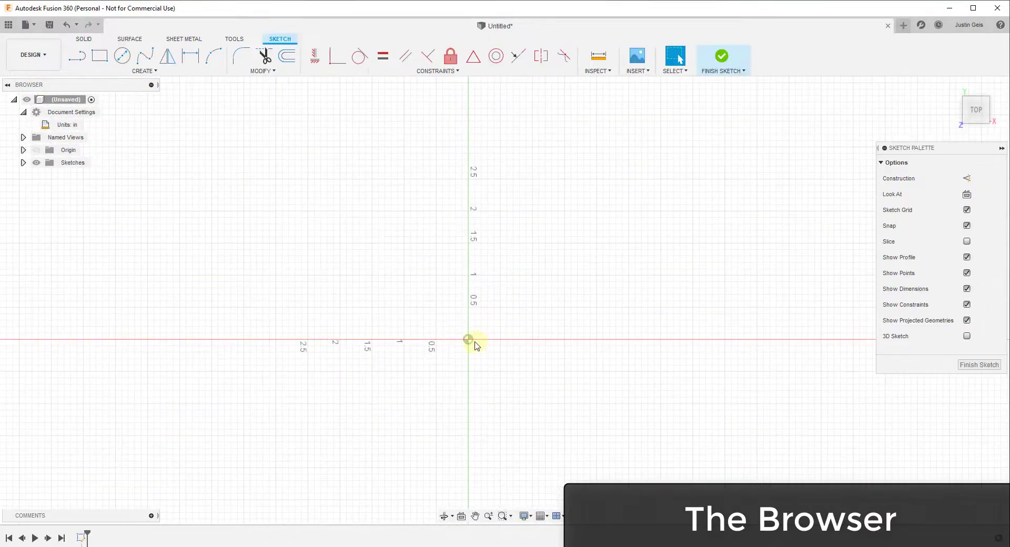
key("r")
left_click(472, 341)
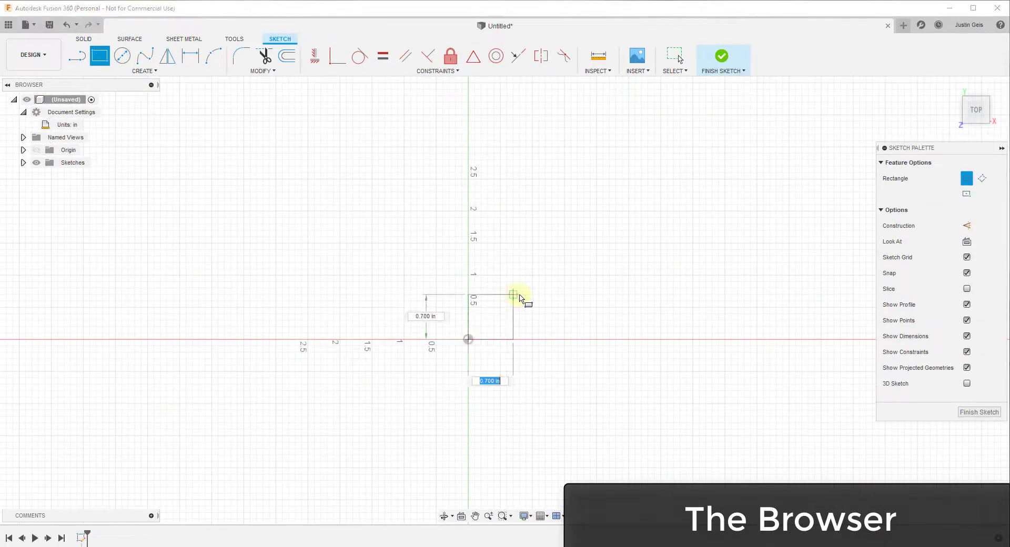
left_click(534, 275)
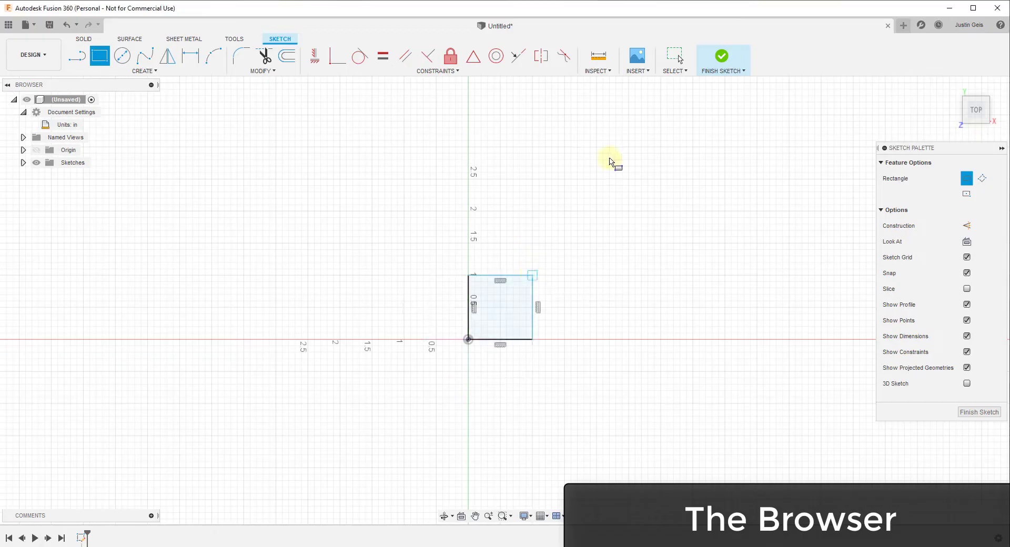
left_click(722, 56)
Step: Extrude the square profile upward about 0.954 in as a new body
left_click(96, 61)
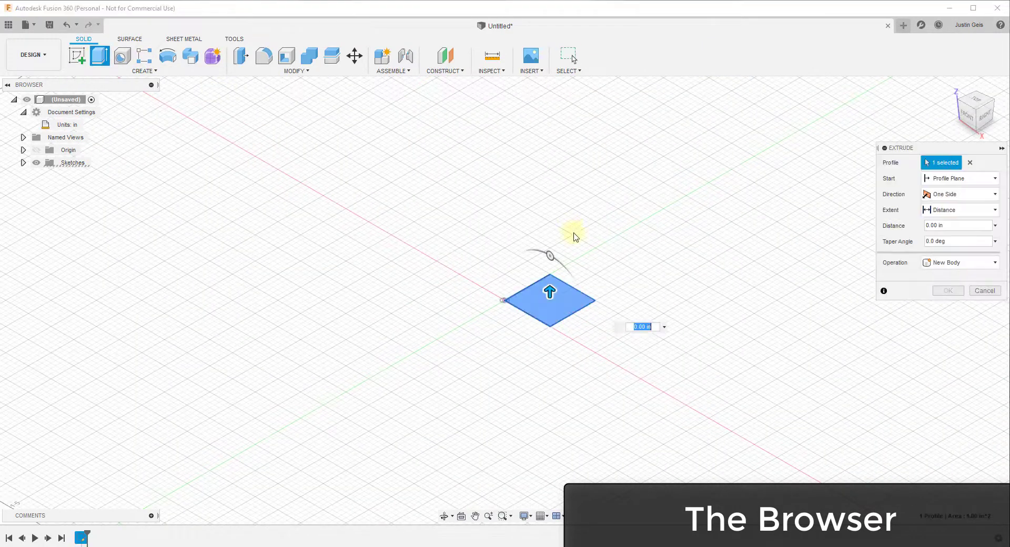
mouse_move(550, 254)
left_mouse_down()
mouse_move(551, 221)
mouse_move(553, 242)
left_mouse_up()
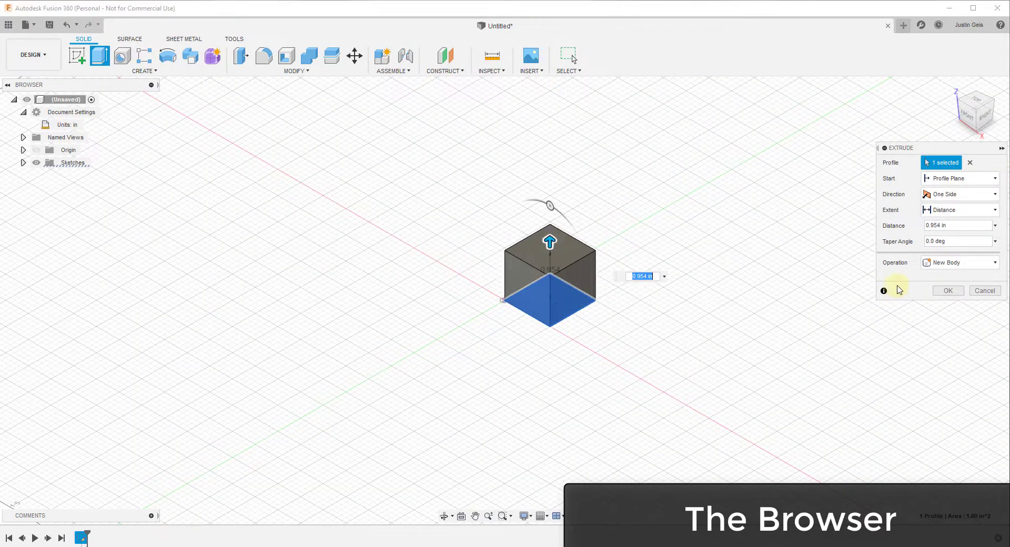
left_click(947, 290)
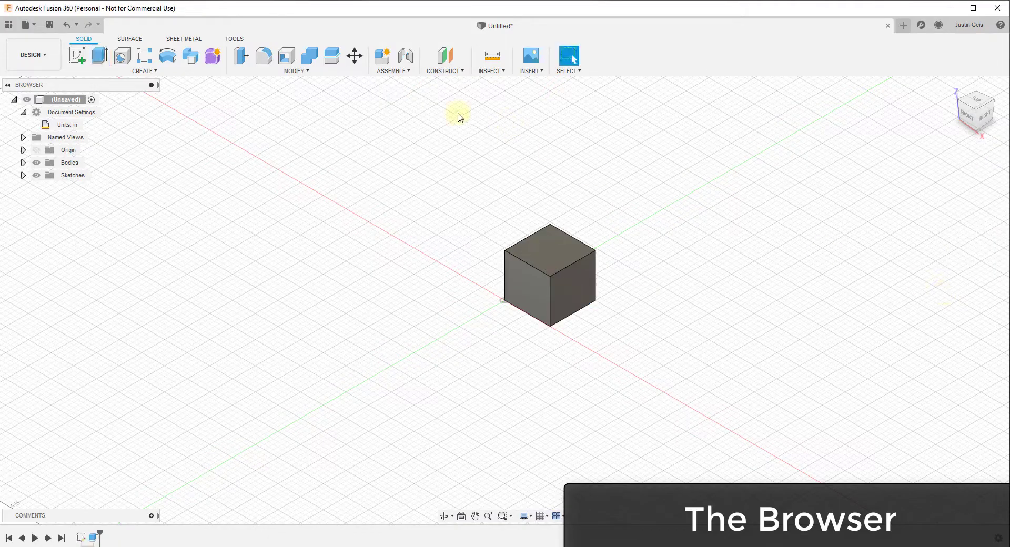
Step: Expand the Bodies and Sketches folders, hide the cube body and show its base sketch
left_click(23, 163)
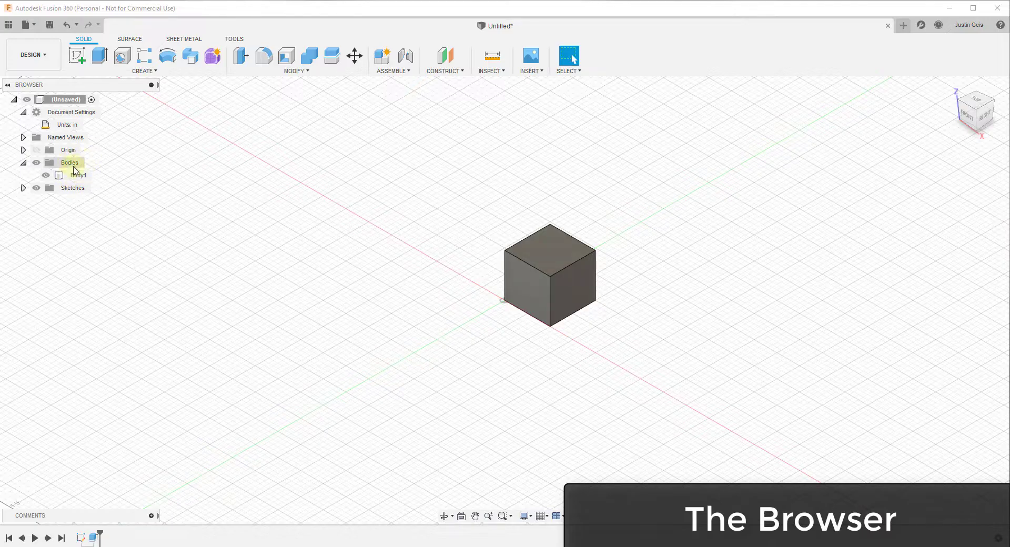
left_click(23, 188)
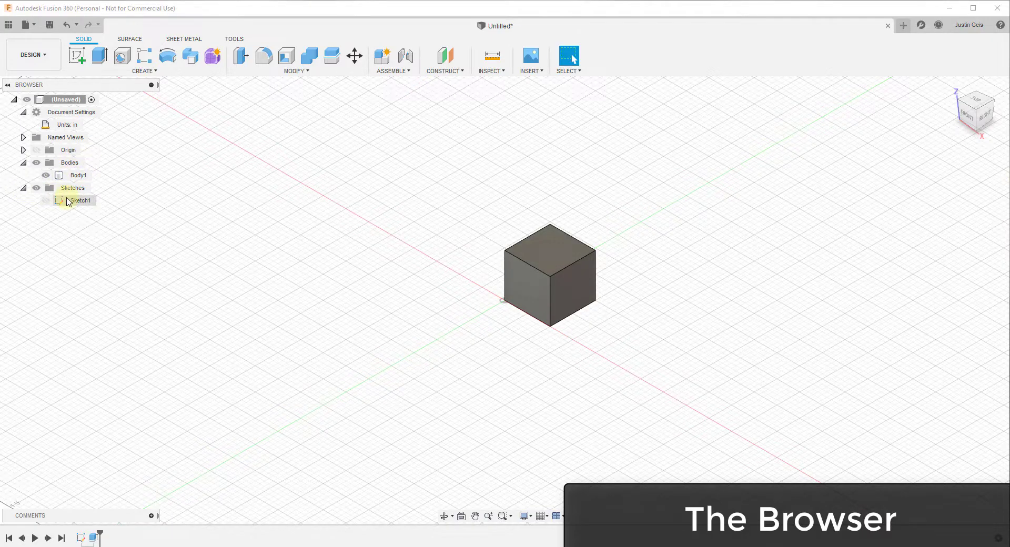
left_click(46, 175)
left_click(45, 201)
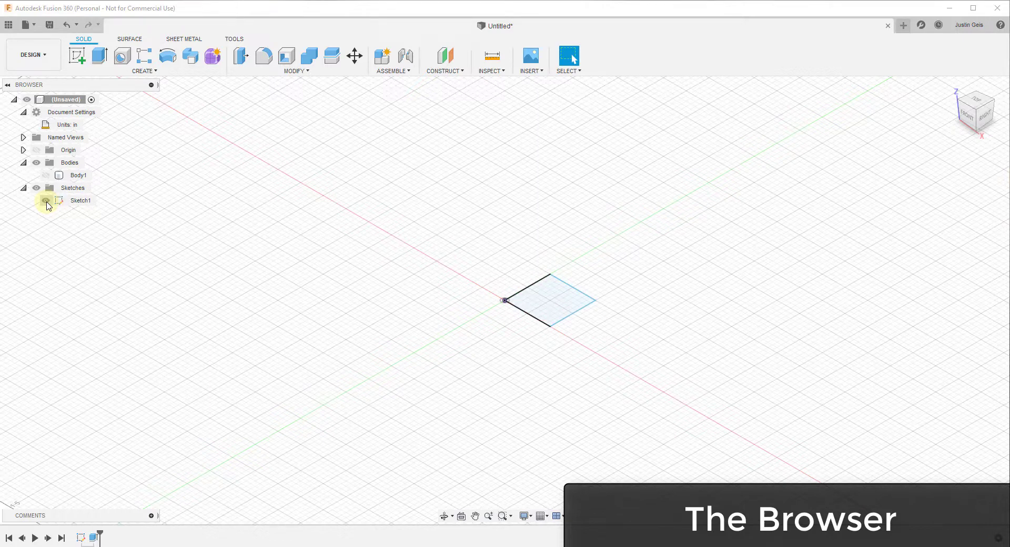
Step: Hide the base sketch, show the cube body again and select it
left_click(45, 201)
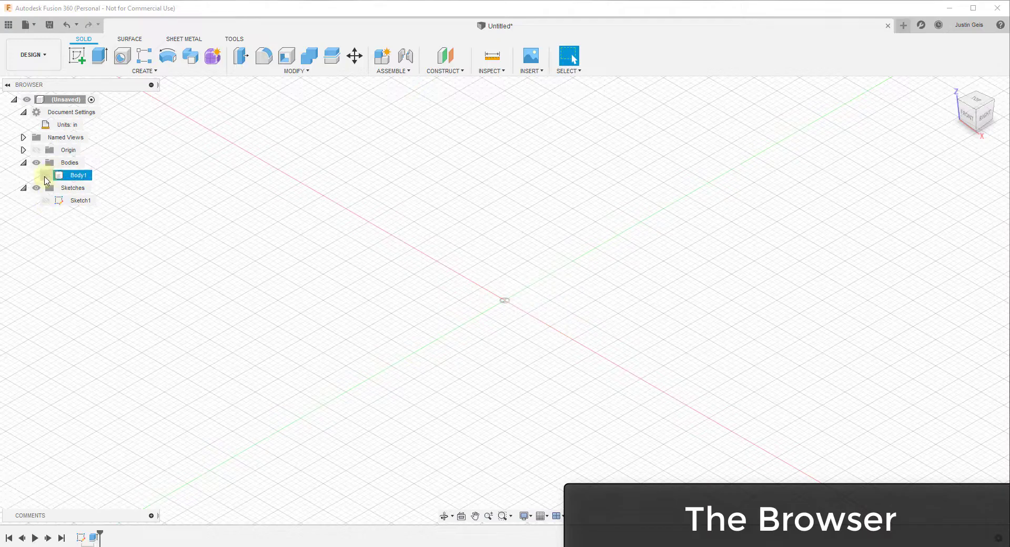
left_click(46, 175)
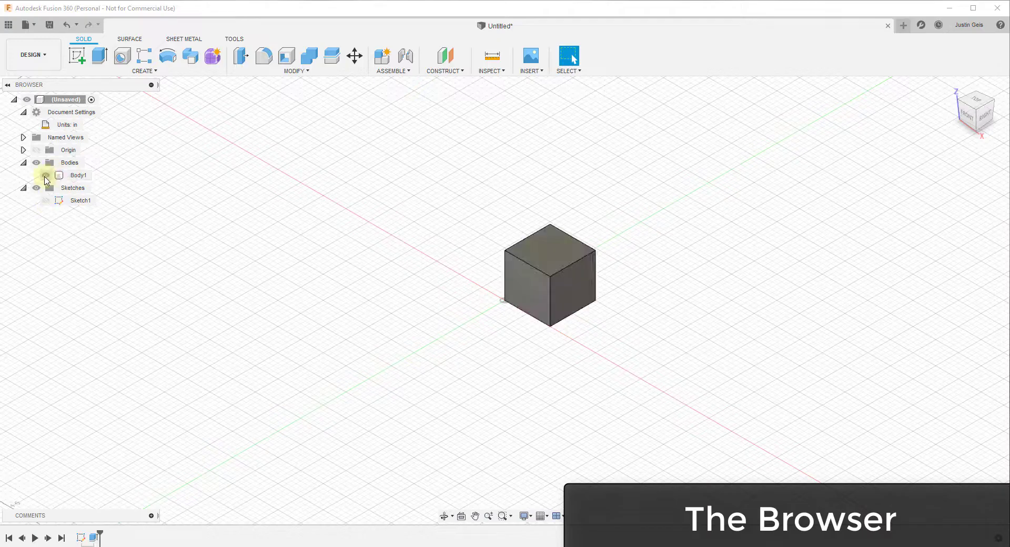
left_click(78, 178)
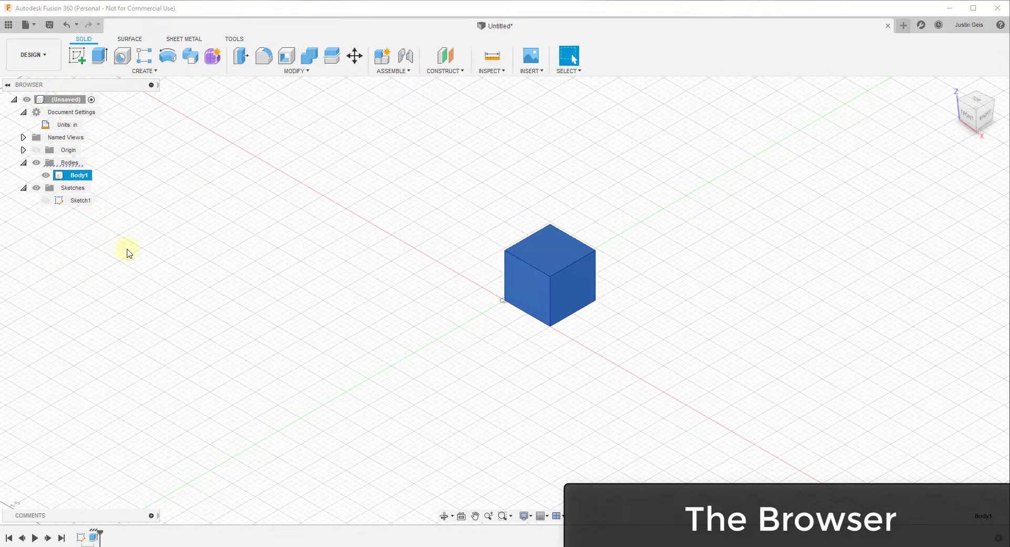
Step: Examine the unit types available for the document's active units, and cancel without changing them
mouse_move(62, 129)
left_click(24, 112)
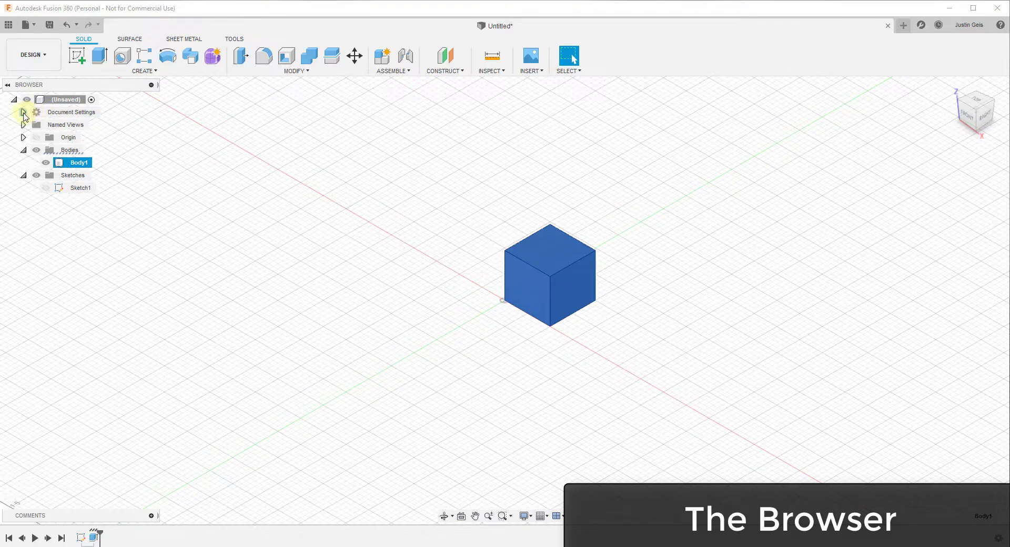
left_click(24, 113)
mouse_move(62, 127)
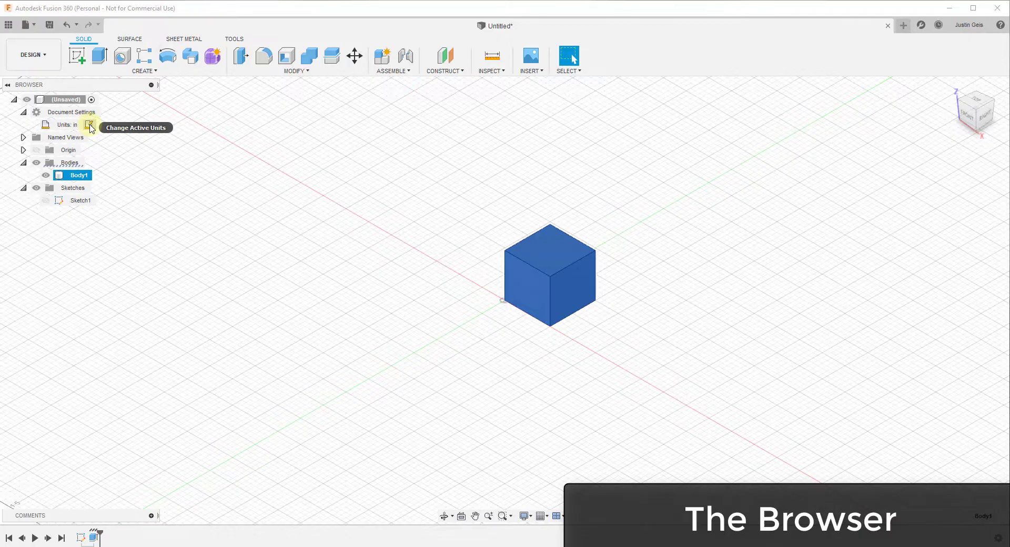
left_click(90, 126)
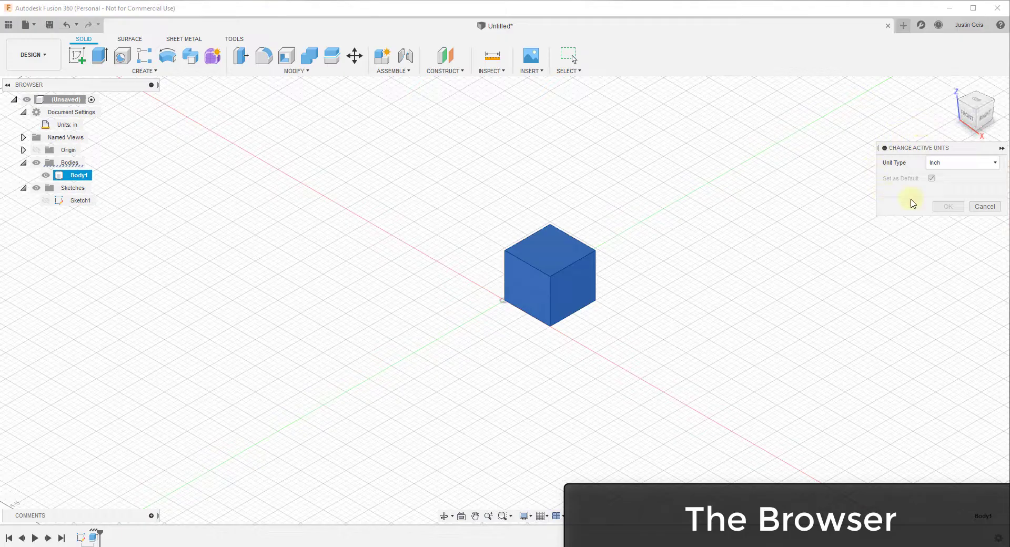
left_click(941, 167)
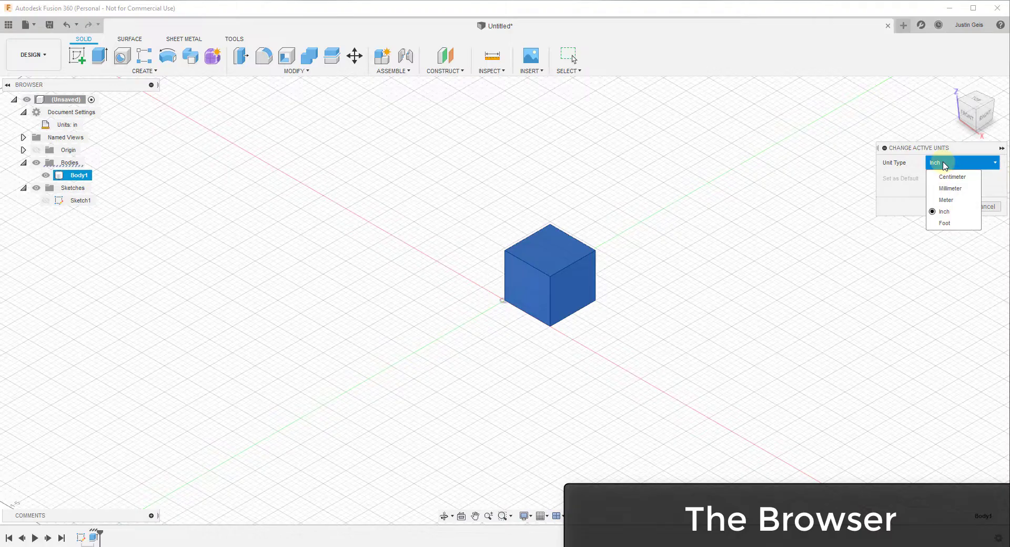
left_click(943, 166)
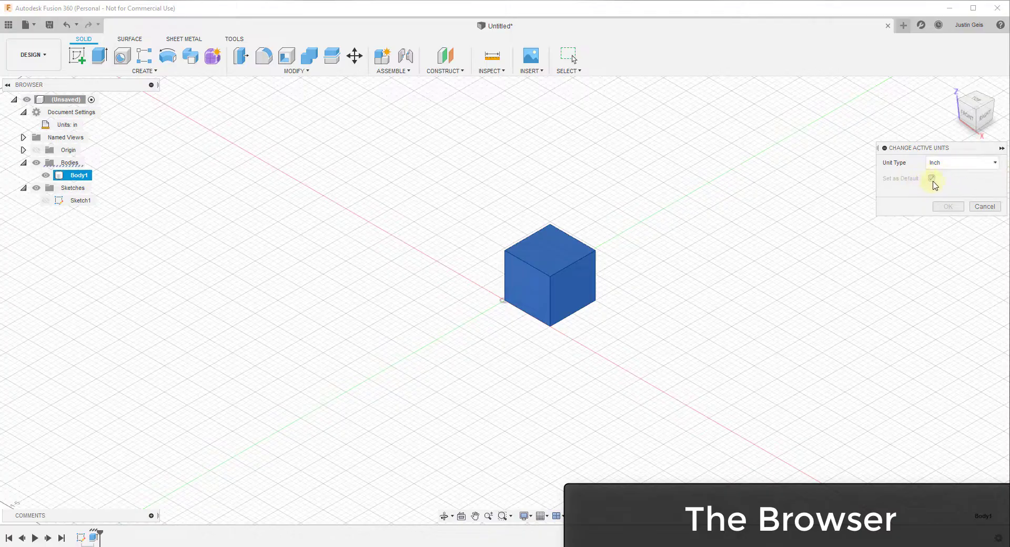
left_click(982, 206)
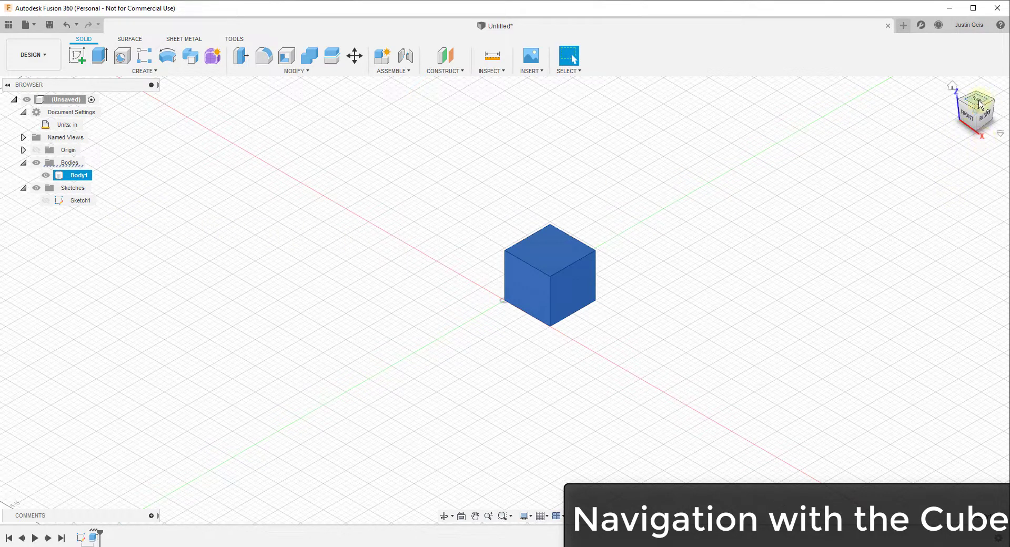
Step: View the cube body from the top, adjacent sides and a corner with the view cube, and return to the home view
left_click(980, 103)
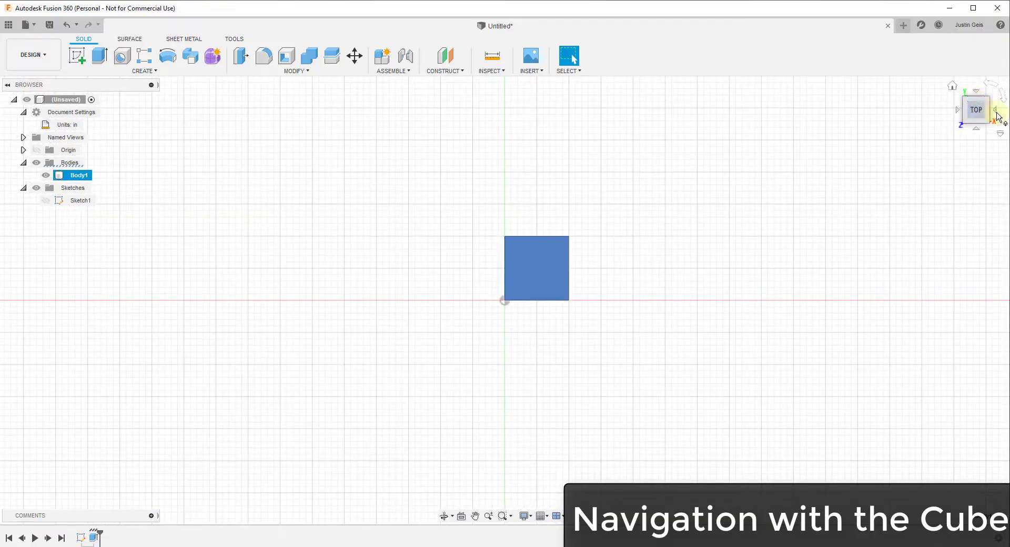
left_click(996, 111)
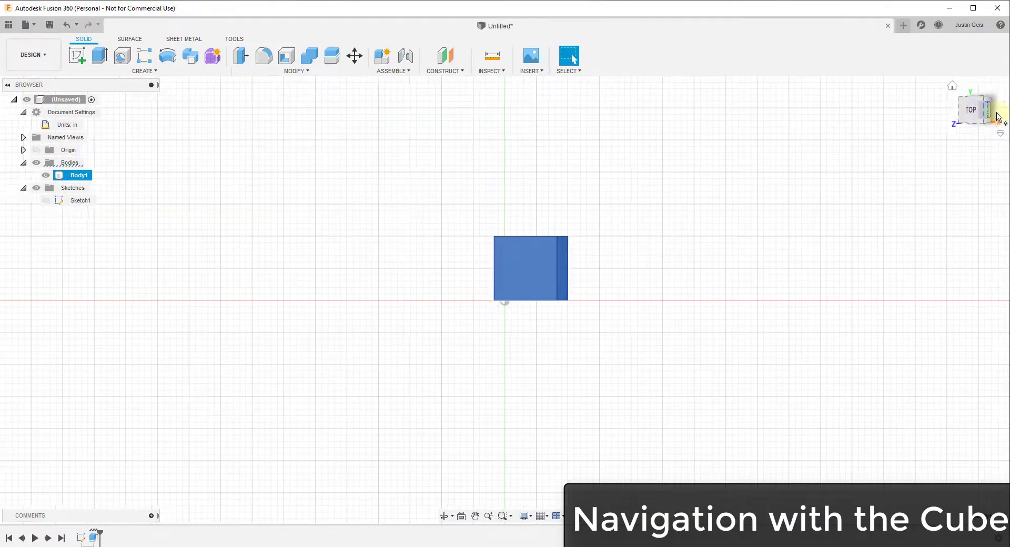
left_click(977, 95)
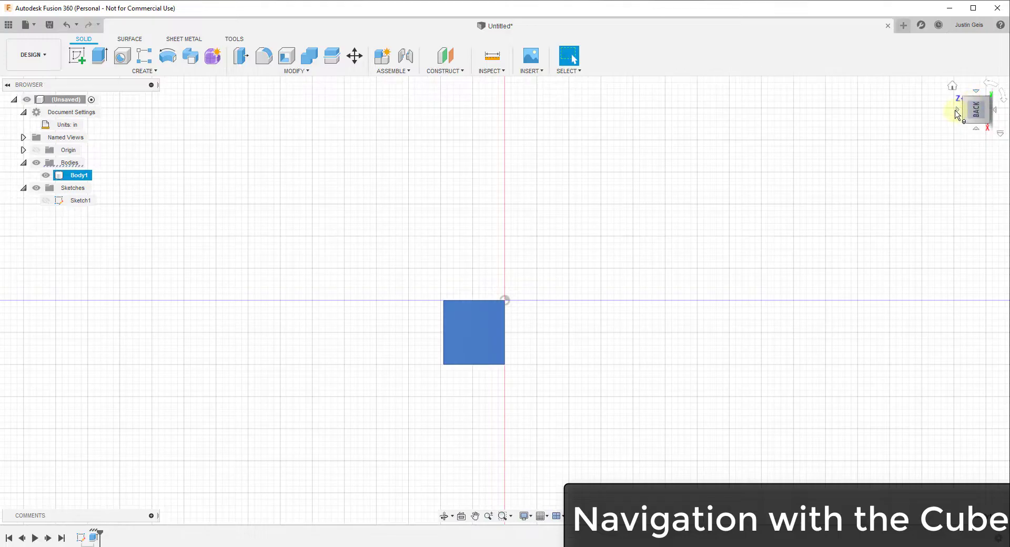
left_click(956, 111)
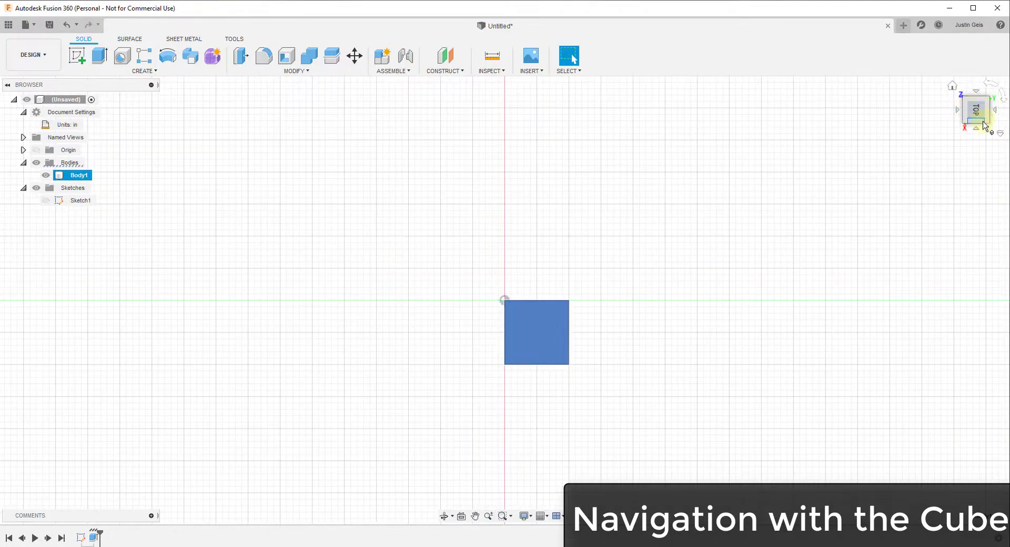
left_click(973, 122)
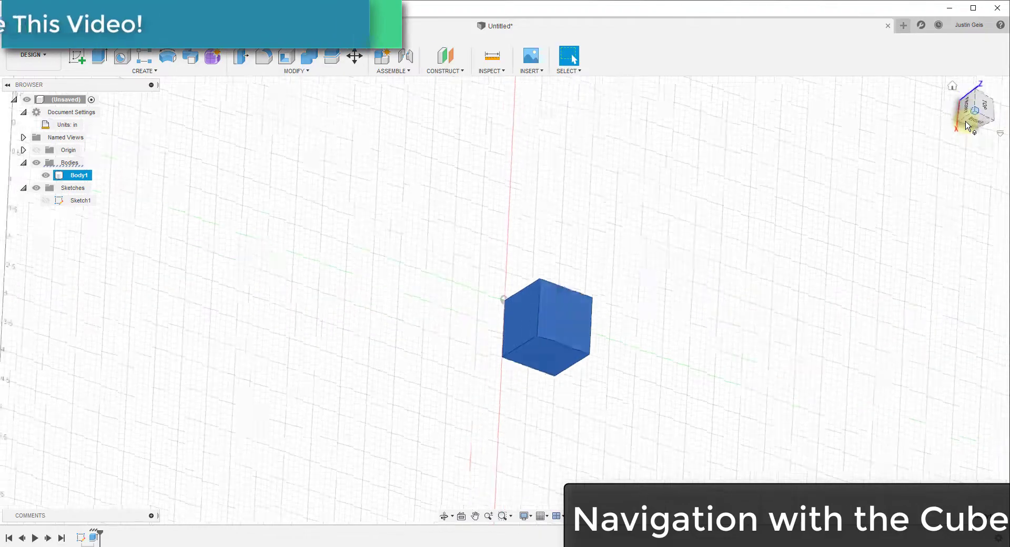
left_click(953, 85)
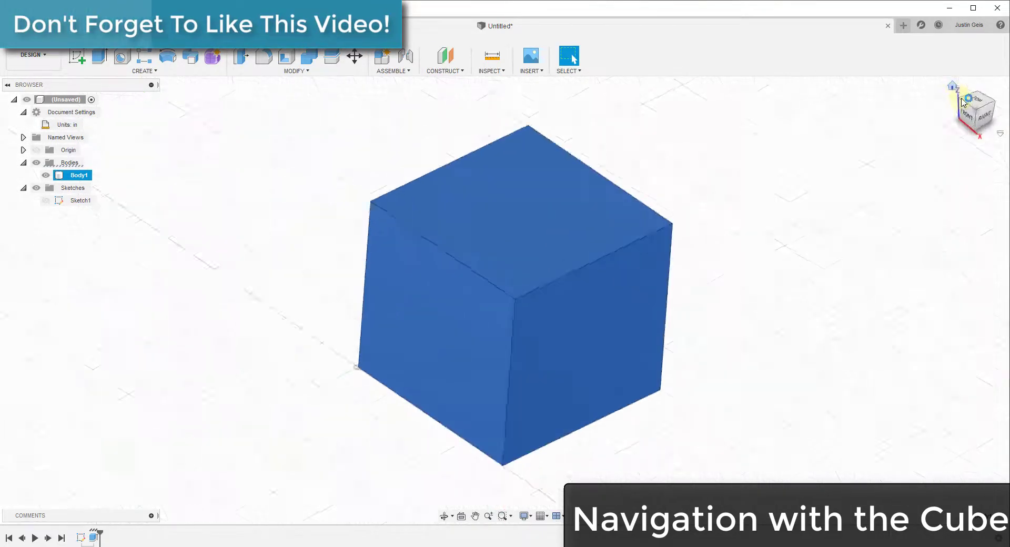
Step: View the body's rear corner and top, rotate the top view upright, orbit it freely with the view cube and restore the home view
left_click(983, 107)
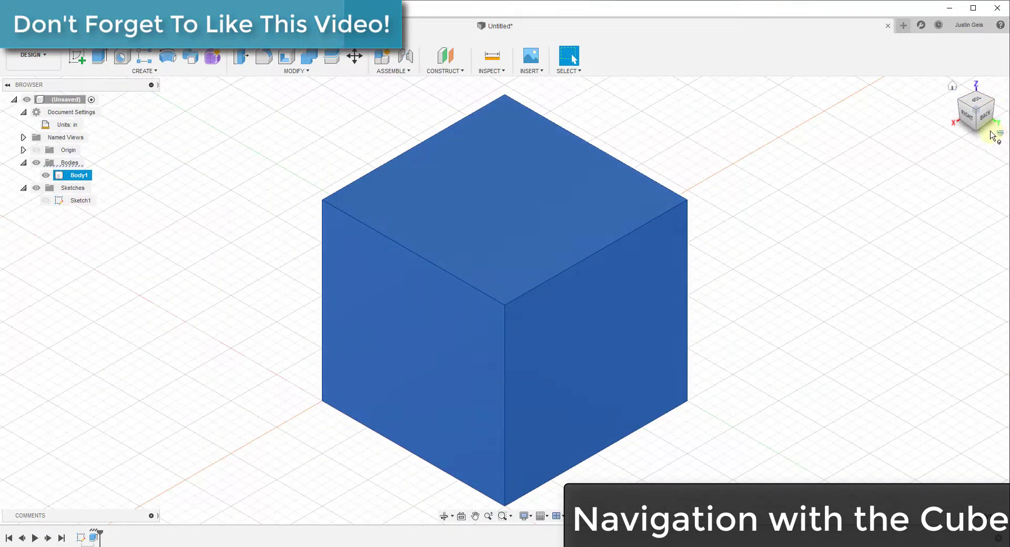
left_click(977, 101)
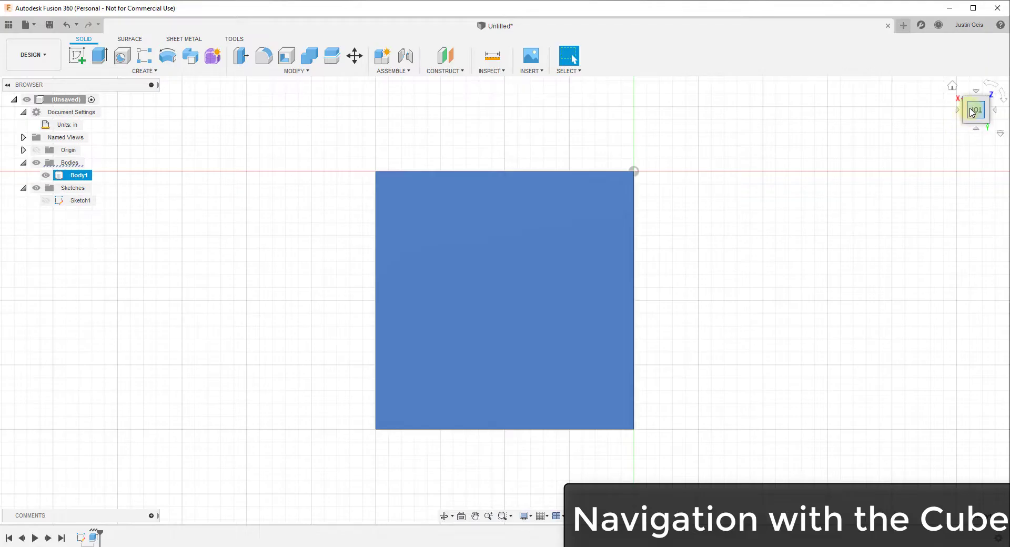
left_click(989, 87)
left_click(989, 87)
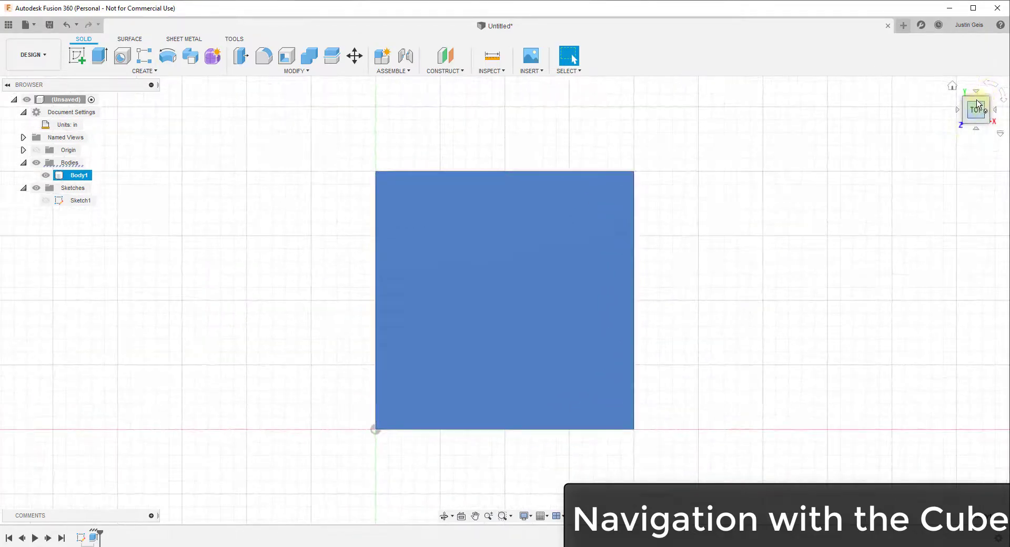
mouse_move(971, 122)
left_mouse_down()
mouse_move(9, 56)
mouse_move(7, 84)
mouse_move(9, 61)
mouse_move(41, 65)
mouse_move(29, 74)
mouse_move(34, 57)
mouse_move(50, 55)
mouse_move(35, 60)
mouse_move(974, 118)
left_mouse_up()
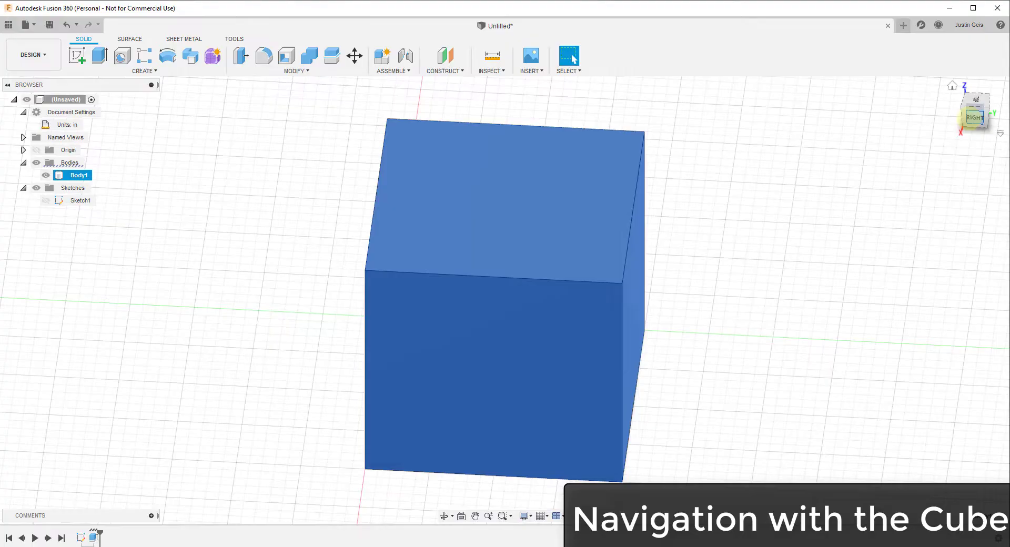
left_click(952, 88)
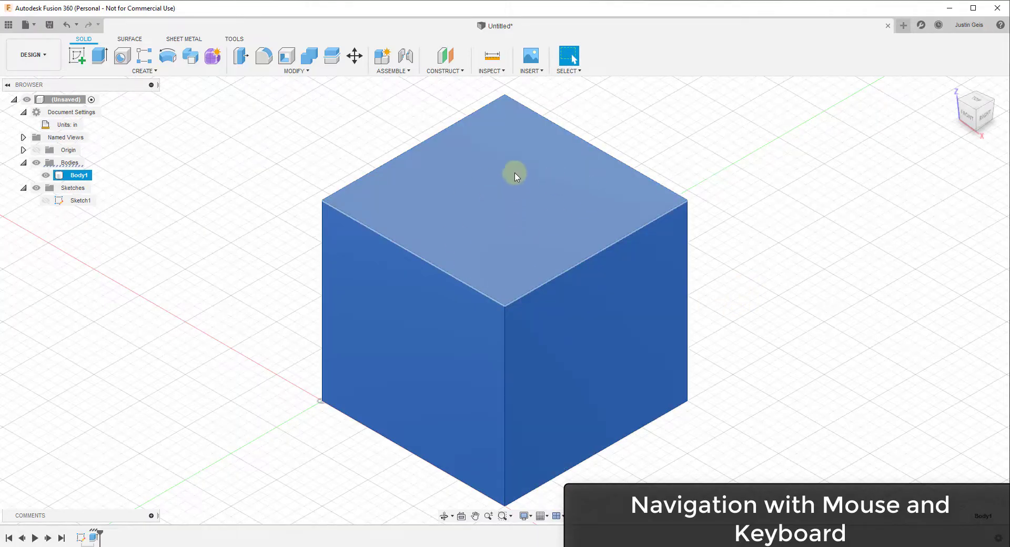
Step: Zoom out and in repeatedly around the cube body's top face to demonstrate zooming
scroll(516, 176, "down", 8)
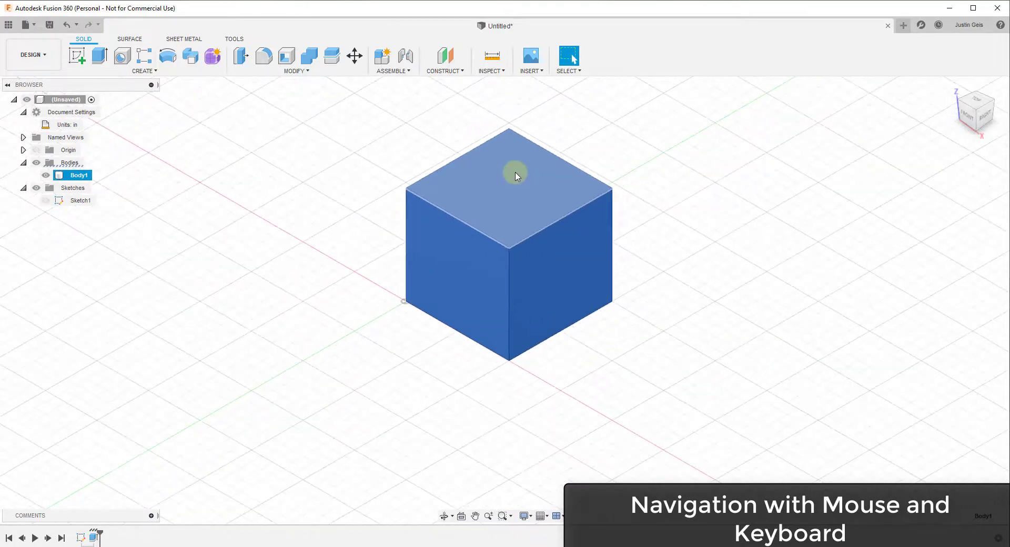
scroll(517, 176, "up", 7)
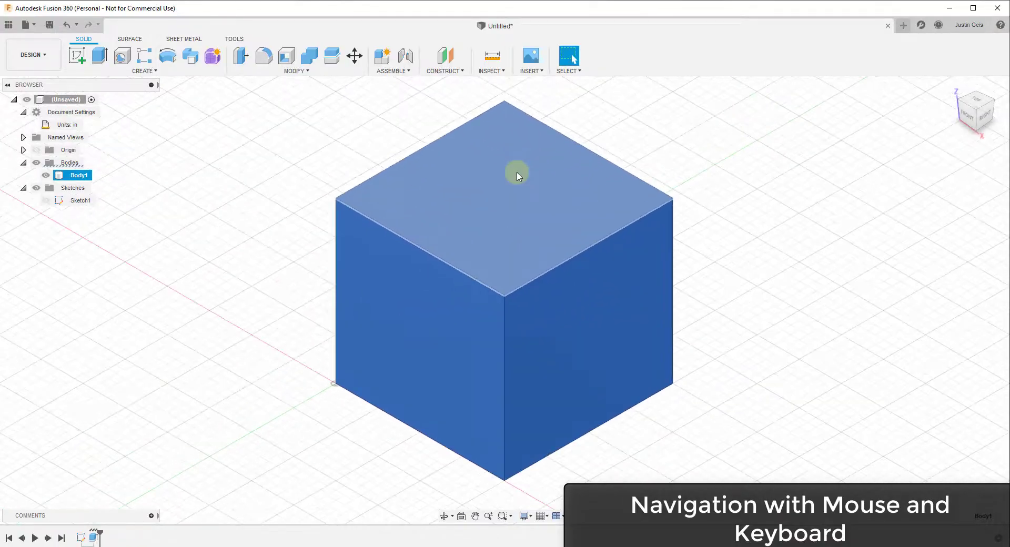
scroll(519, 177, "down", 4)
scroll(520, 176, "up", 3)
scroll(519, 174, "down", 2)
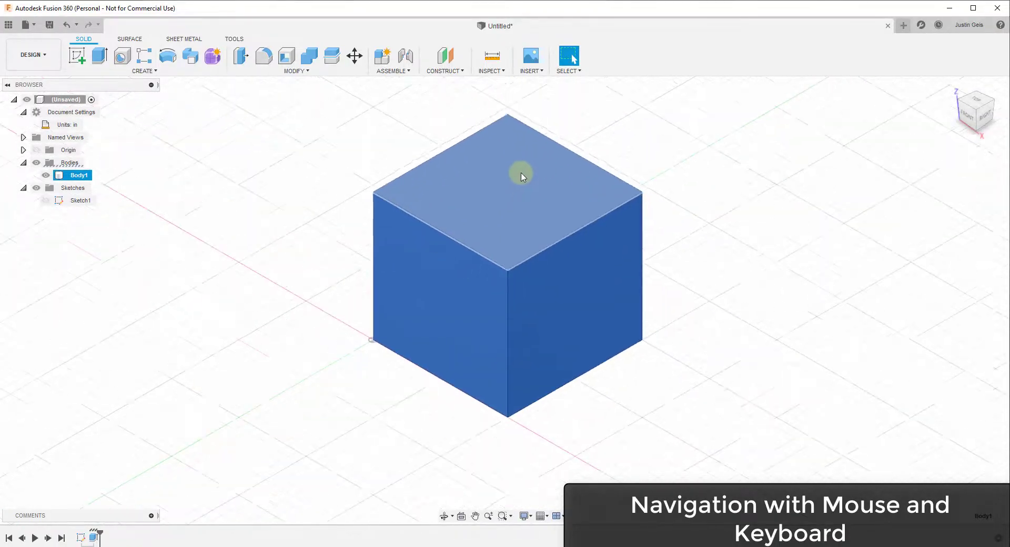
scroll(508, 187, "up", 1)
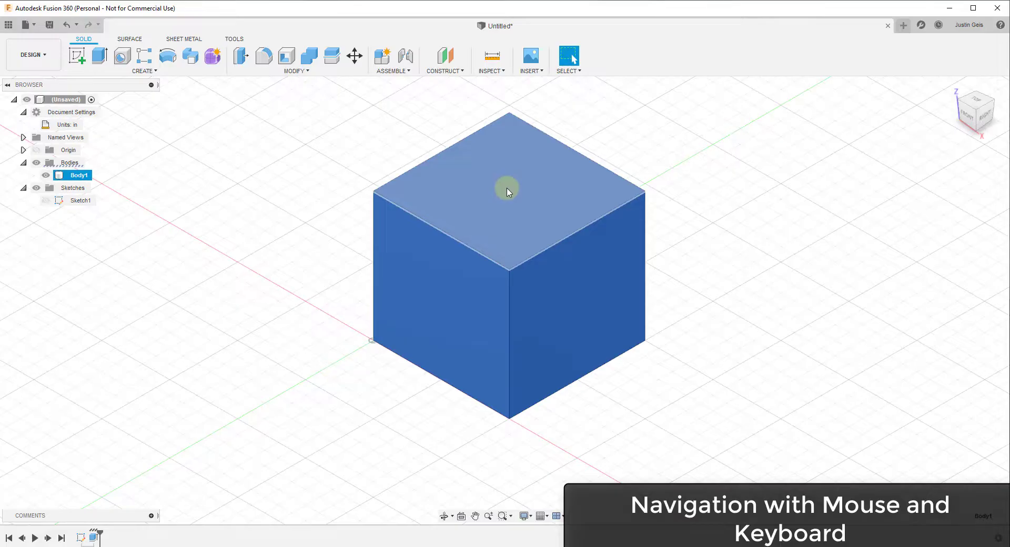
scroll(507, 190, "down", 1)
scroll(518, 201, "up", 3)
scroll(519, 210, "down", 2)
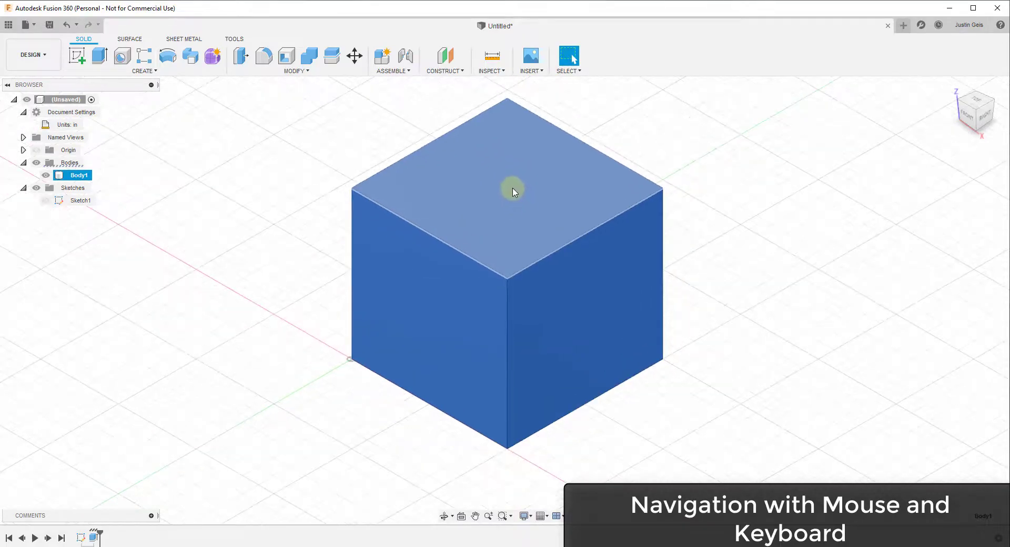
scroll(514, 193, "down", 2)
Step: Zoom in and out toward two opposite upper corners of the cube body and around an empty spot beside it
scroll(408, 198, "up", 4)
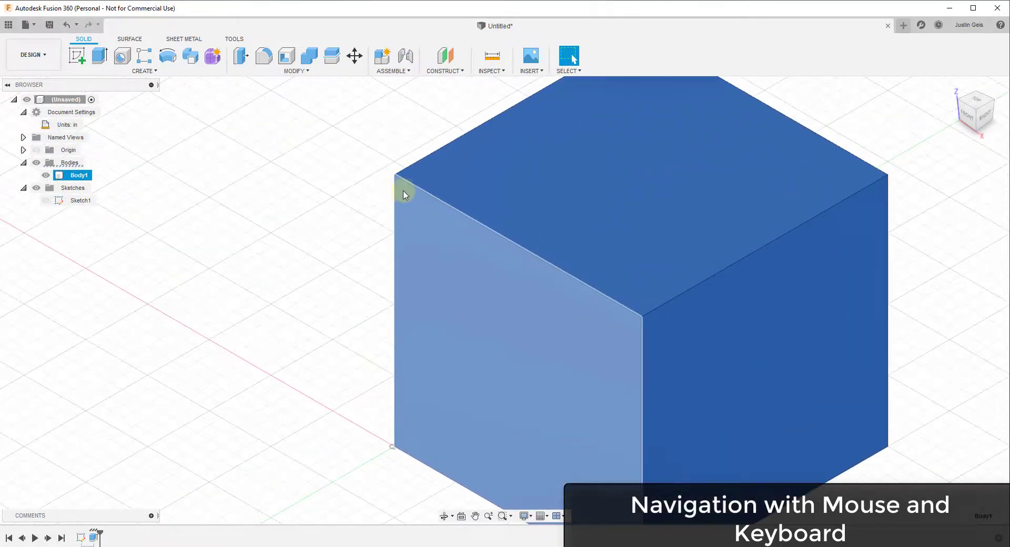
scroll(404, 194, "down", 4)
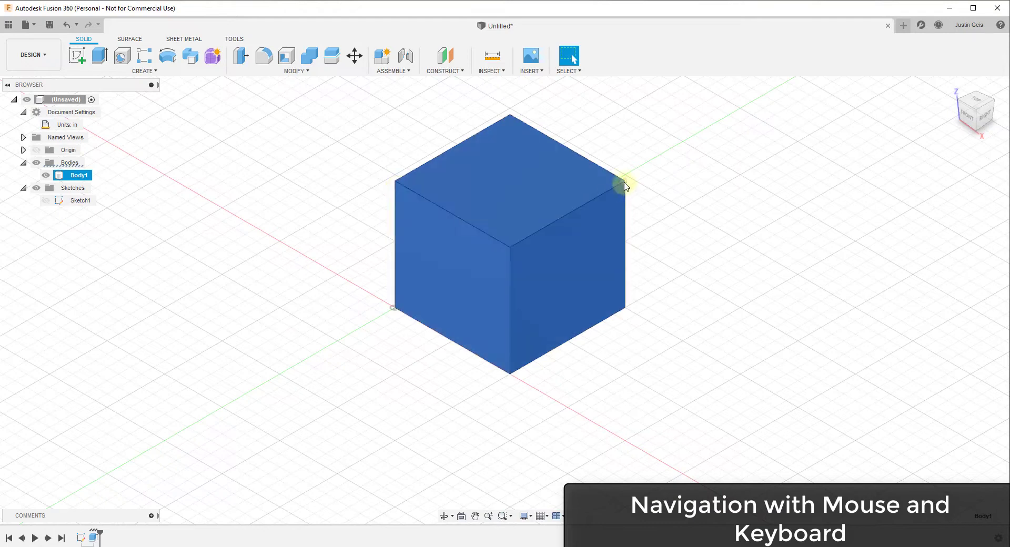
scroll(626, 184, "up", 5)
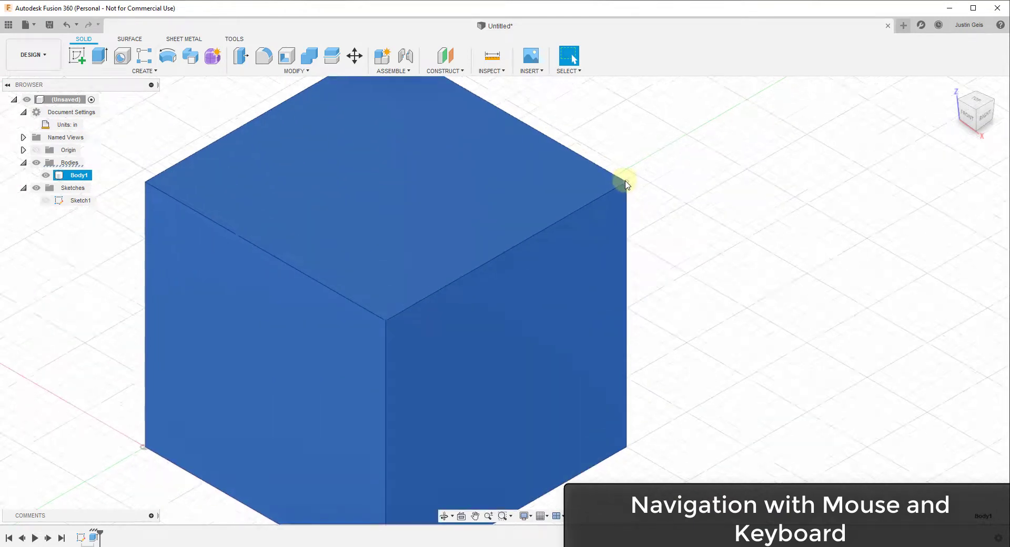
scroll(629, 185, "down", 5)
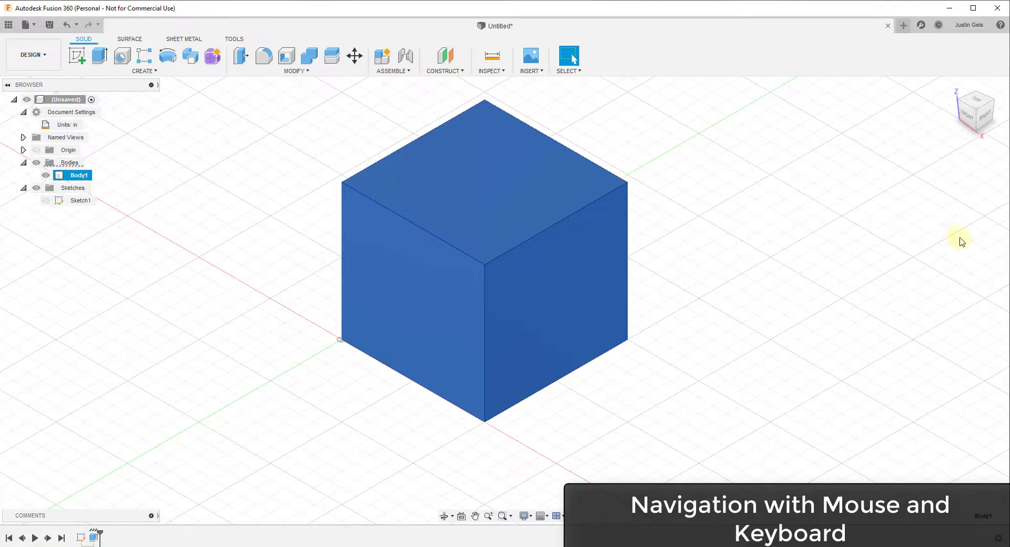
scroll(963, 241, "down", 6)
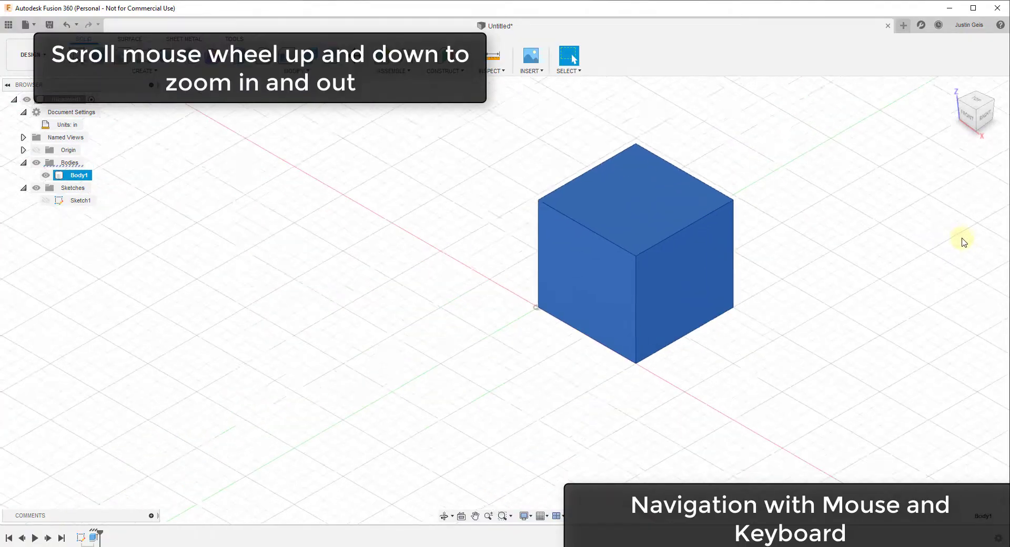
scroll(963, 242, "down", 4)
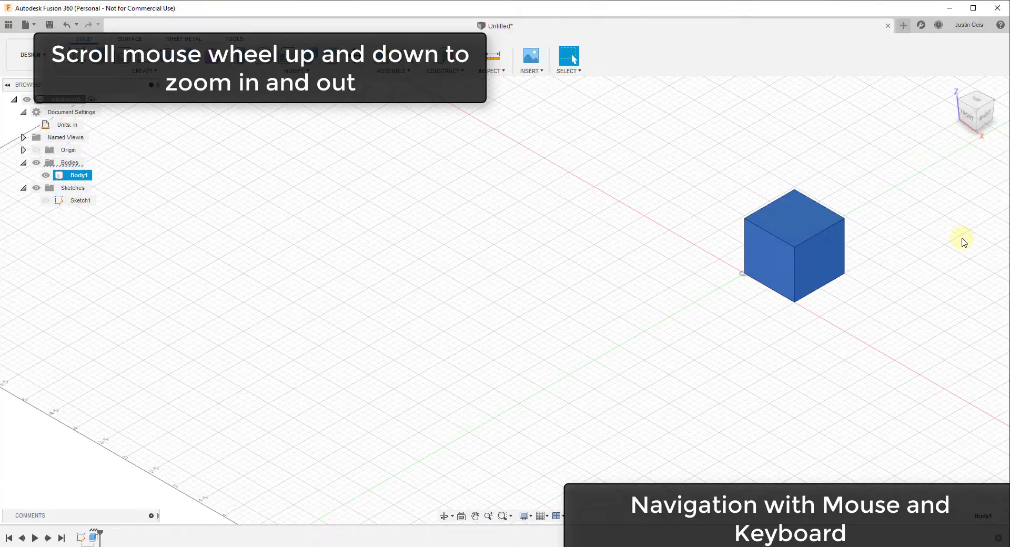
scroll(899, 226, "up", 4)
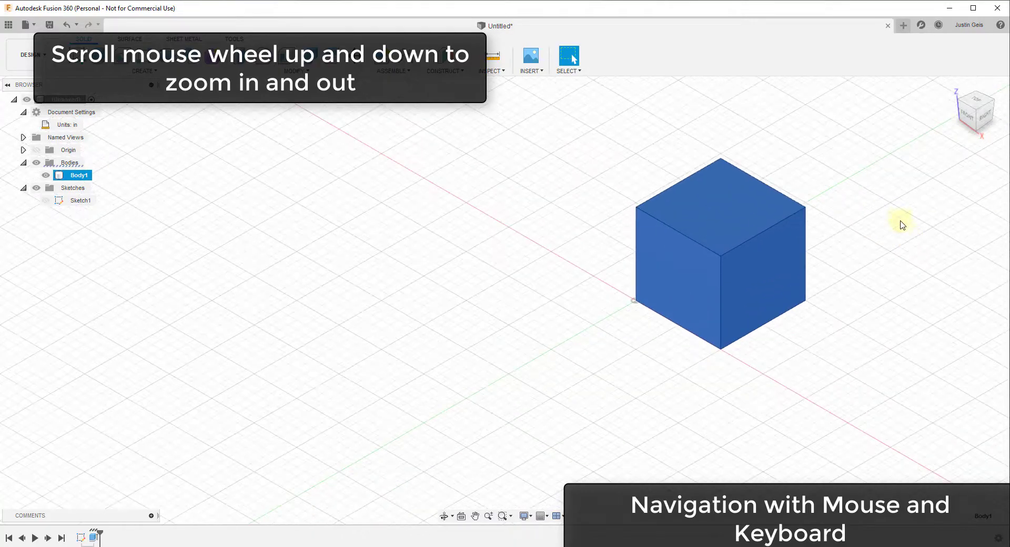
scroll(507, 221, "up", 4)
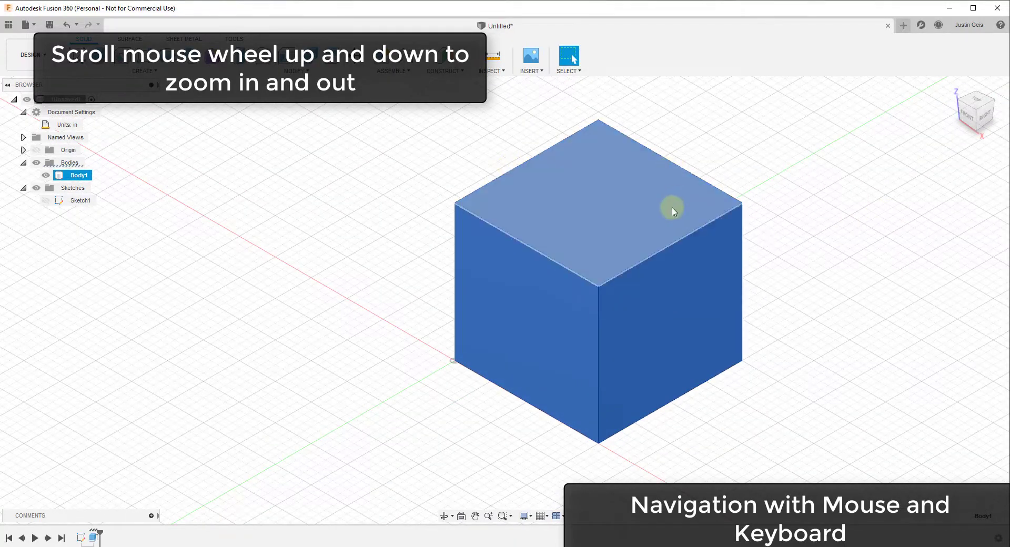
Step: Pan and orbit the view around the cube body, and zoom out to show it smaller
mouse_move(661, 223)
middle_mouse_down()
mouse_move(573, 215)
mouse_move(550, 228)
mouse_move(647, 212)
middle_mouse_up()
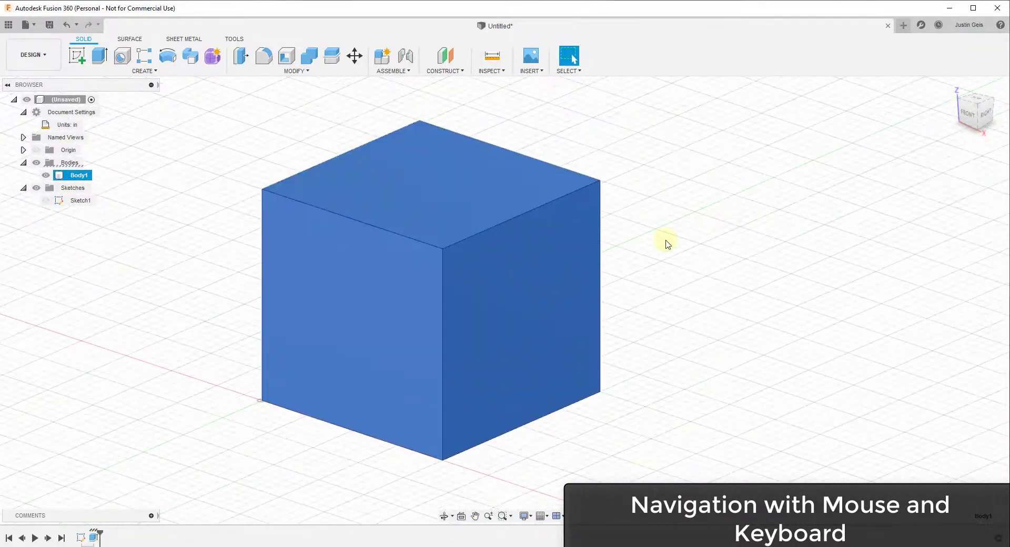
middle_click_drag(667, 244, 583, 248, "shift")
scroll(480, 228, "down", 3)
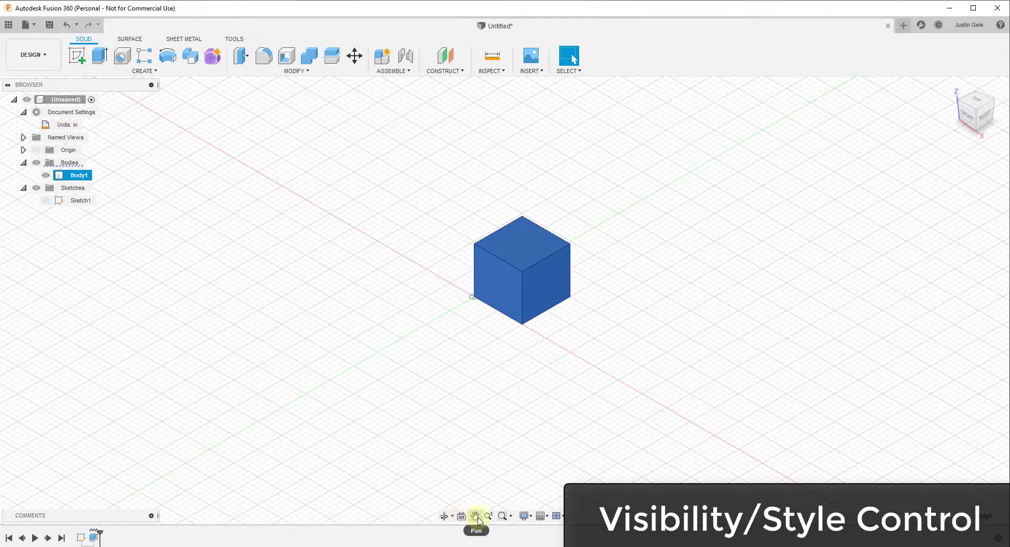
Step: Tilt the view of the cube body slightly with the Orbit tool, pan it higher and leave the tool
left_click(443, 516)
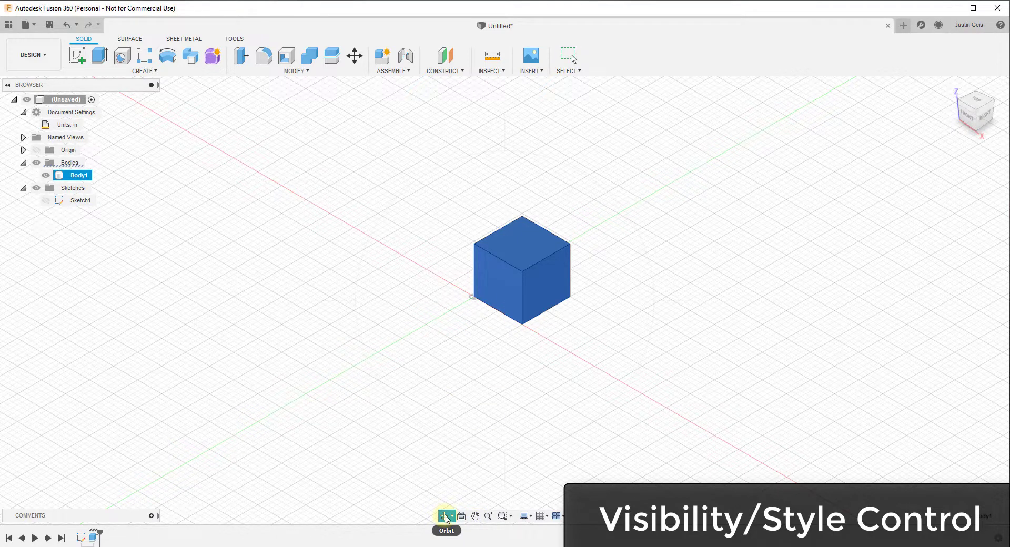
mouse_move(539, 341)
left_mouse_down()
mouse_move(541, 318)
mouse_move(554, 335)
mouse_move(527, 326)
mouse_move(541, 339)
mouse_move(542, 330)
left_mouse_up()
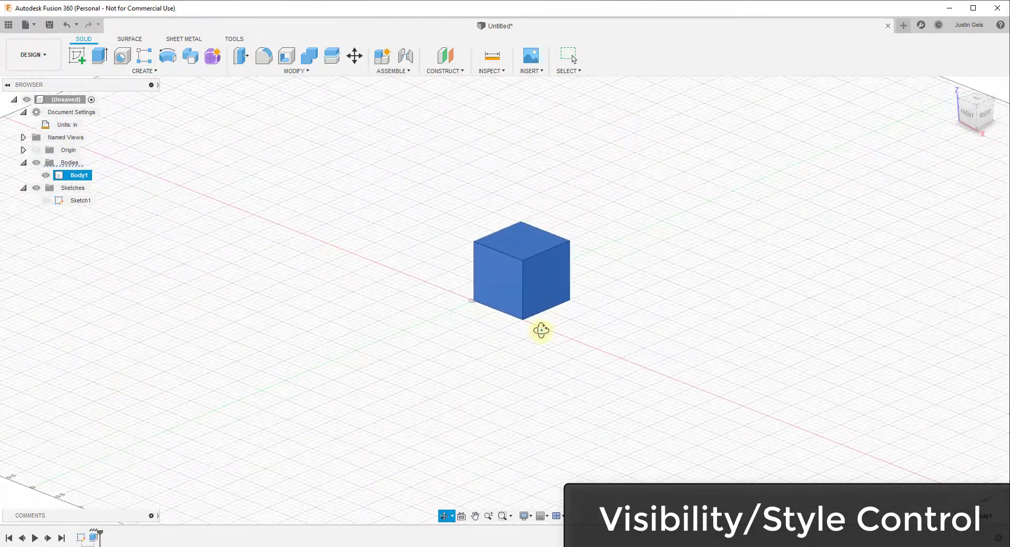
right_click(540, 347)
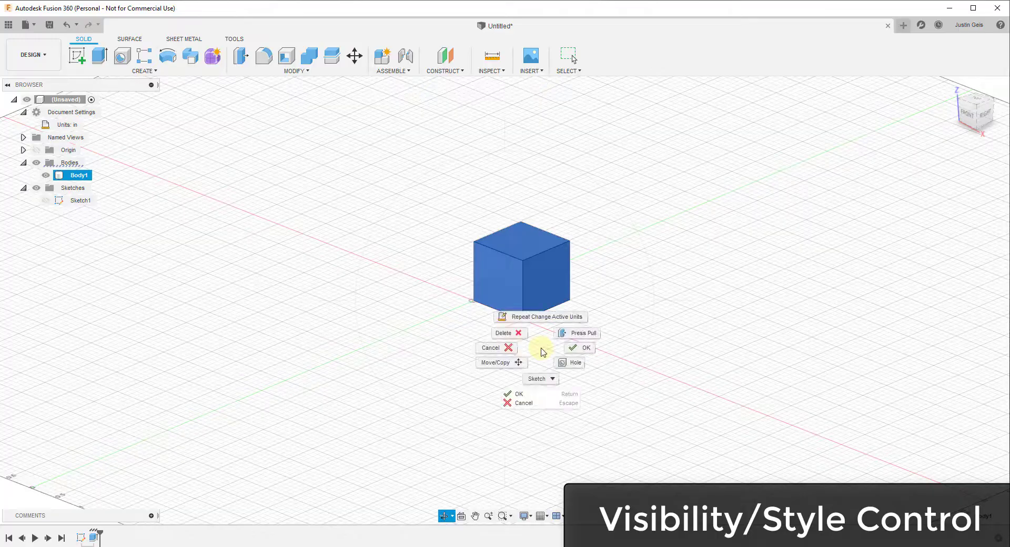
key("Escape")
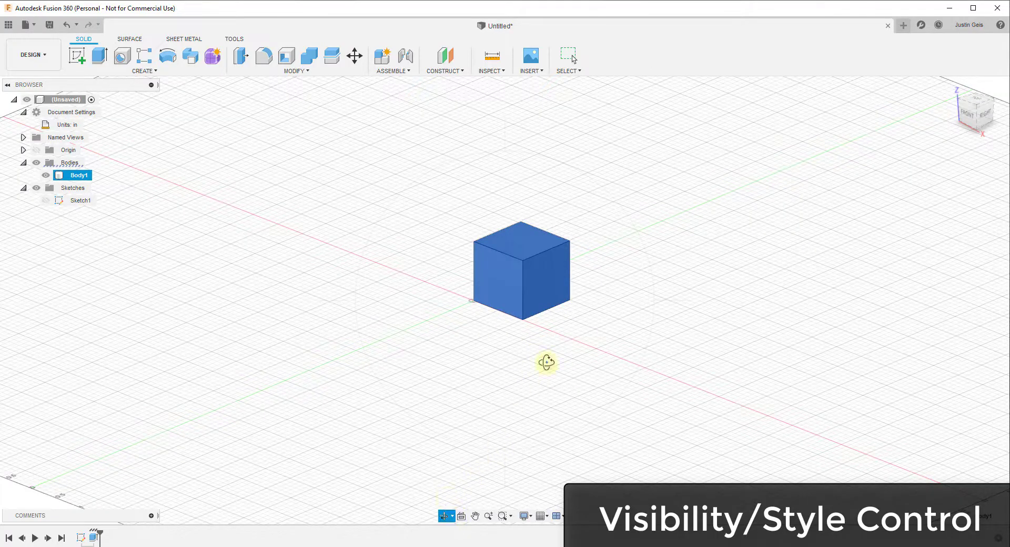
middle_click_drag(546, 361, 510, 329)
key("Escape")
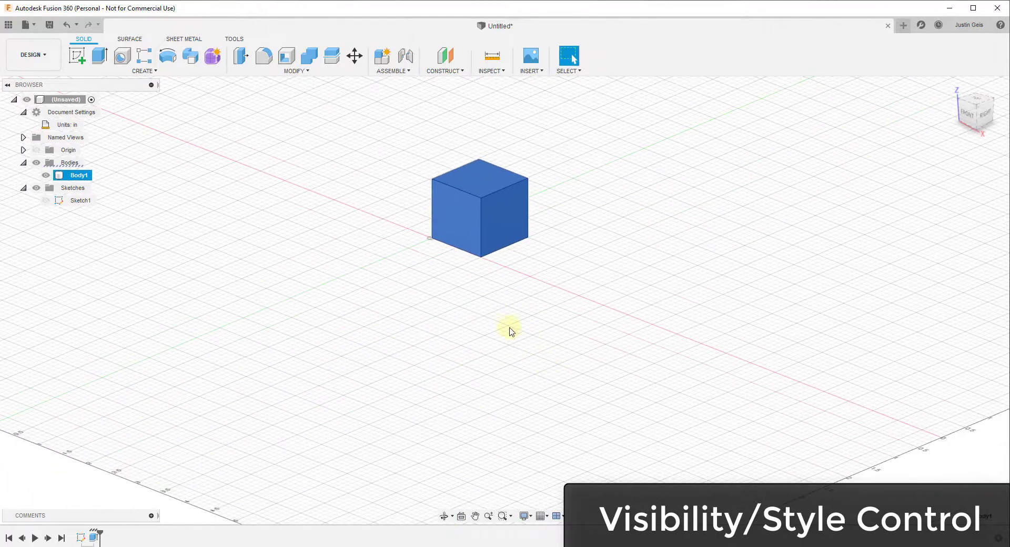
Step: Try the Gray Room display environment and switch back to Photo Booth
left_click(528, 519)
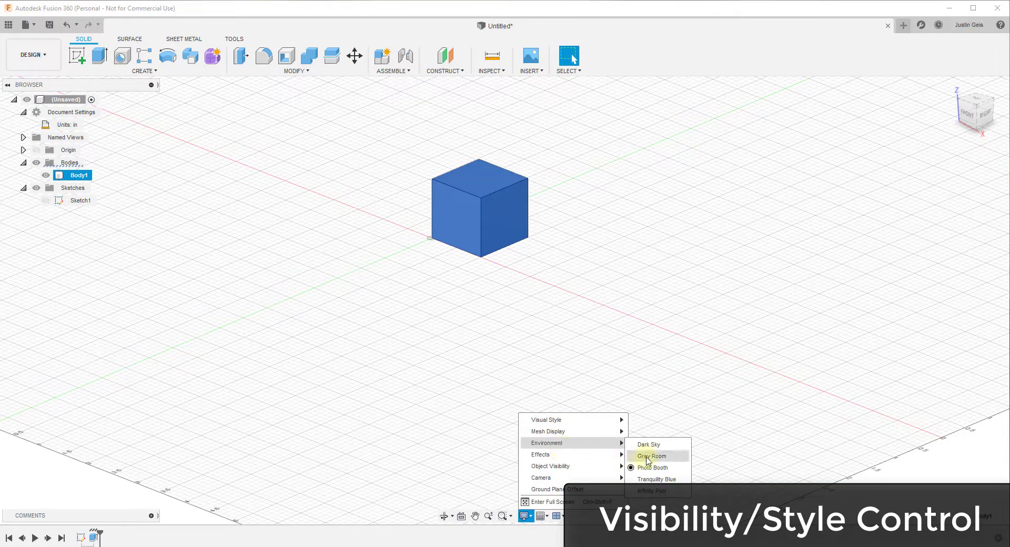
left_click(637, 461)
left_click(524, 515)
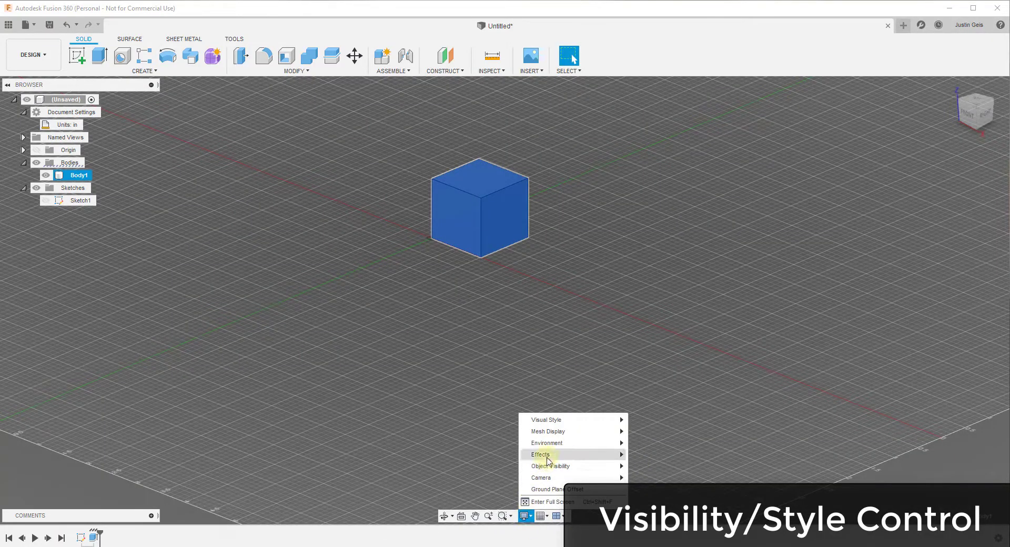
mouse_move(547, 457)
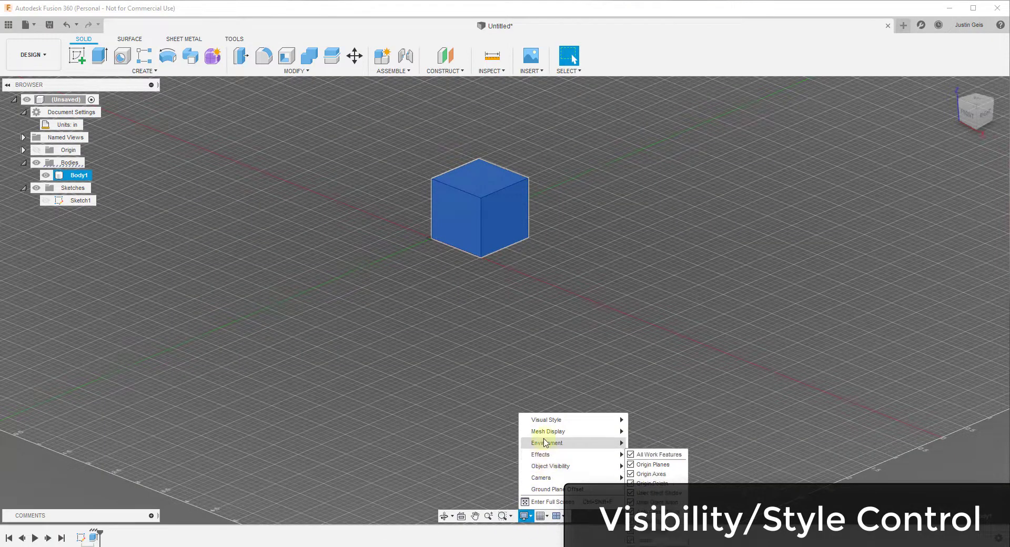
left_click(653, 467)
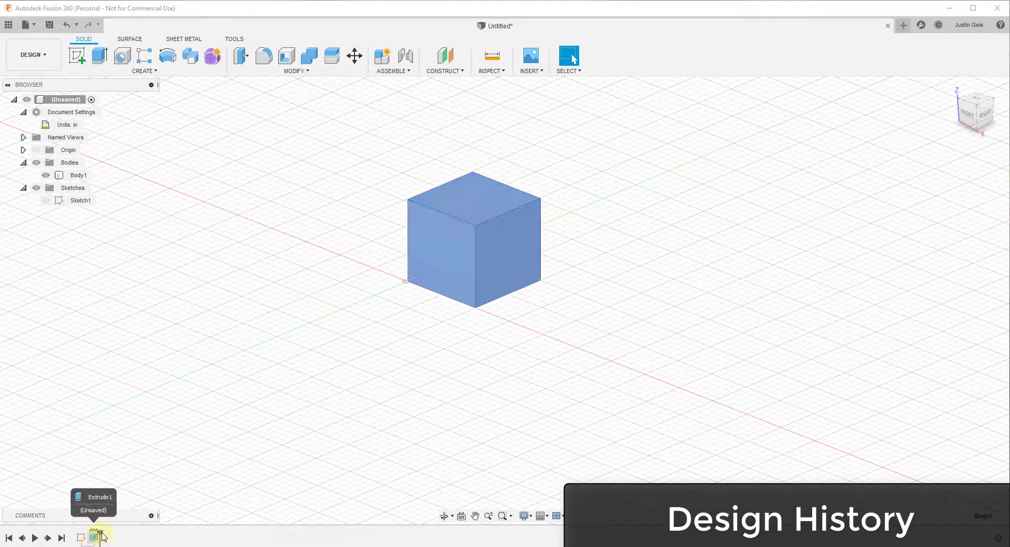
Step: Roll the design history back to before the extrusion and return the history marker to the end of the timeline
left_click_drag(100, 535, 83, 539)
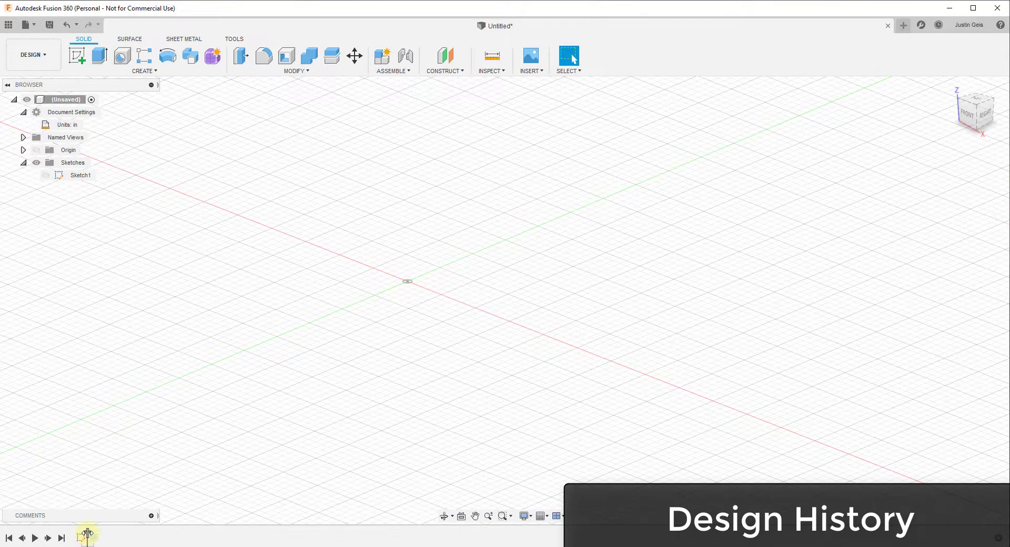
left_click_drag(87, 534, 100, 534)
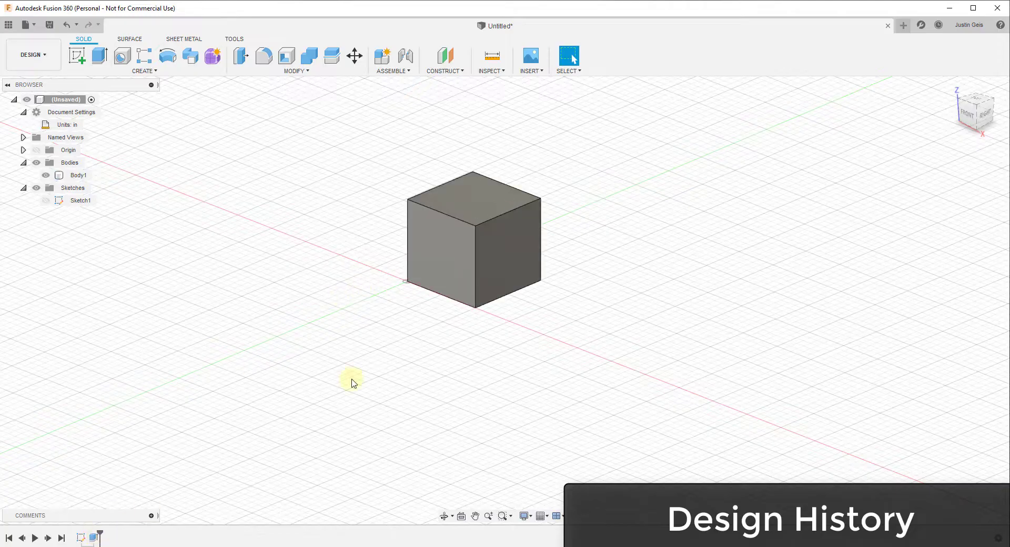
Step: Edit the cube's base sketch, move the square's right edge 2 in along X and finish the sketch
right_click(81, 538)
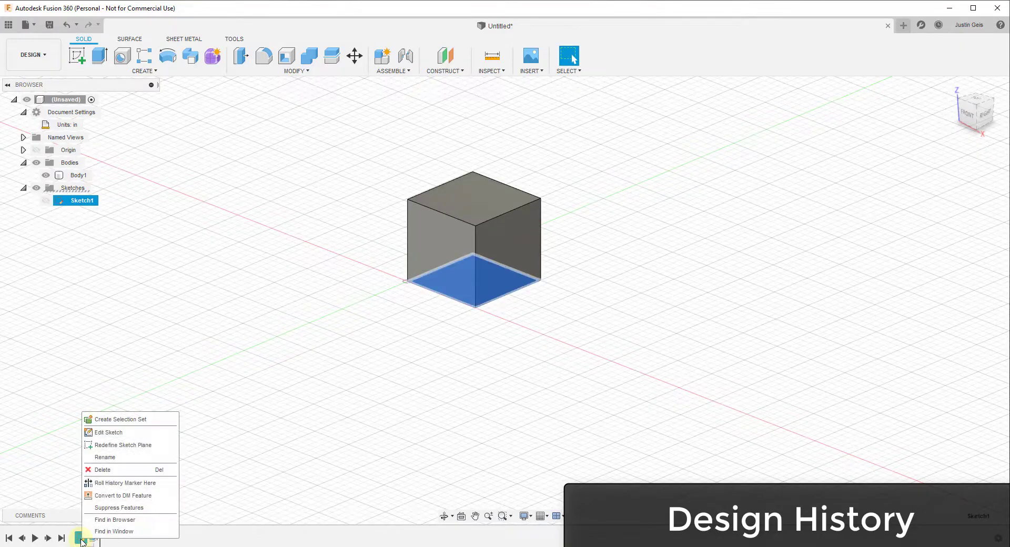
left_click(122, 435)
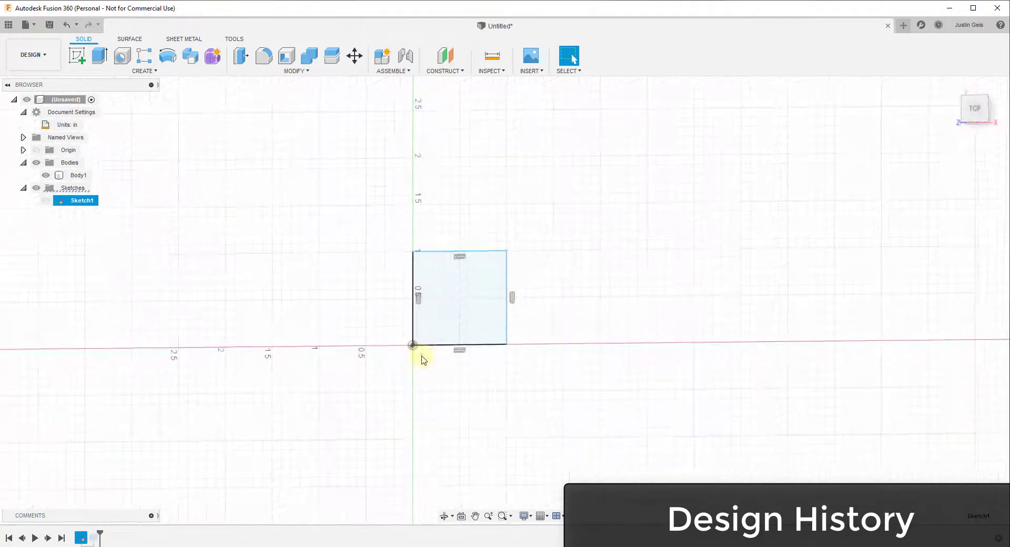
left_click(508, 309)
left_click(263, 70)
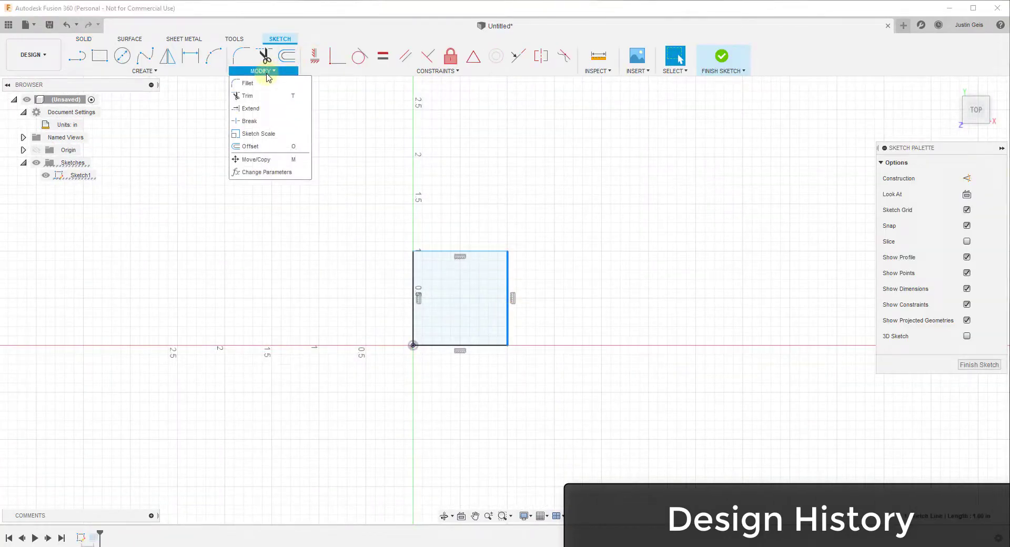
left_click(261, 156)
left_click_drag(536, 310, 743, 302)
type("2")
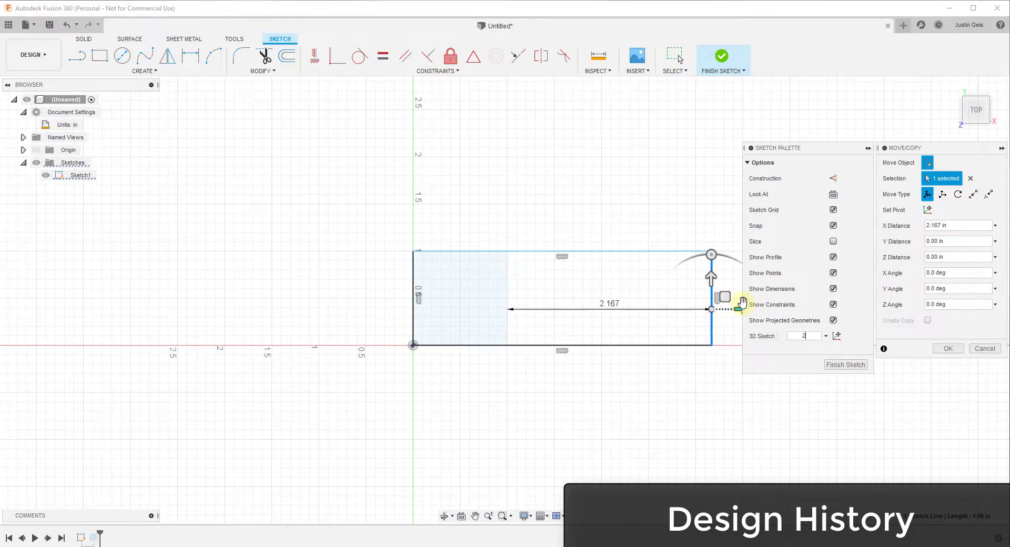
left_click(841, 364)
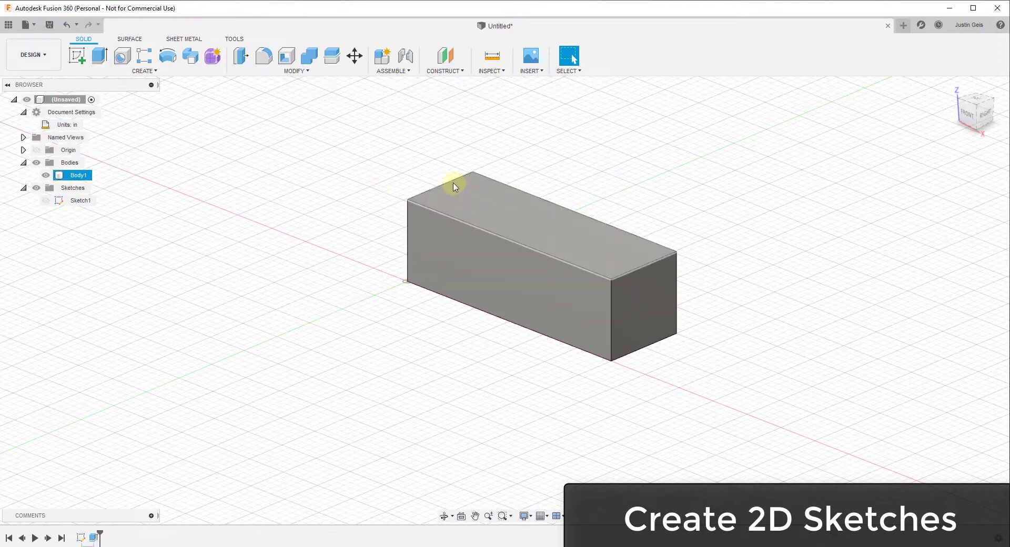
Step: Remove the box body from the design using the Remove command
scroll(717, 164, "down", 3)
scroll(747, 205, "up", 2)
scroll(728, 225, "down", 1)
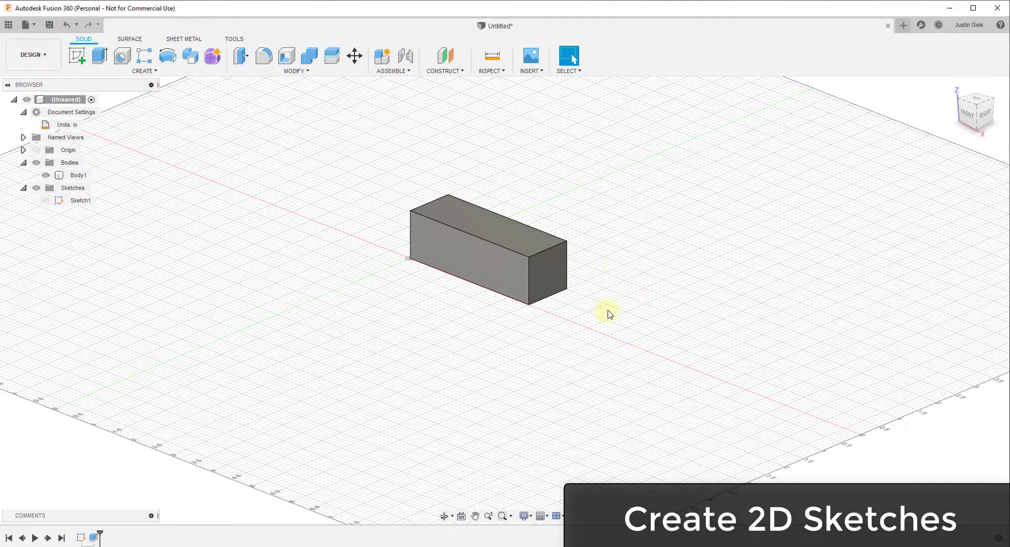
scroll(190, 200, "down", 2)
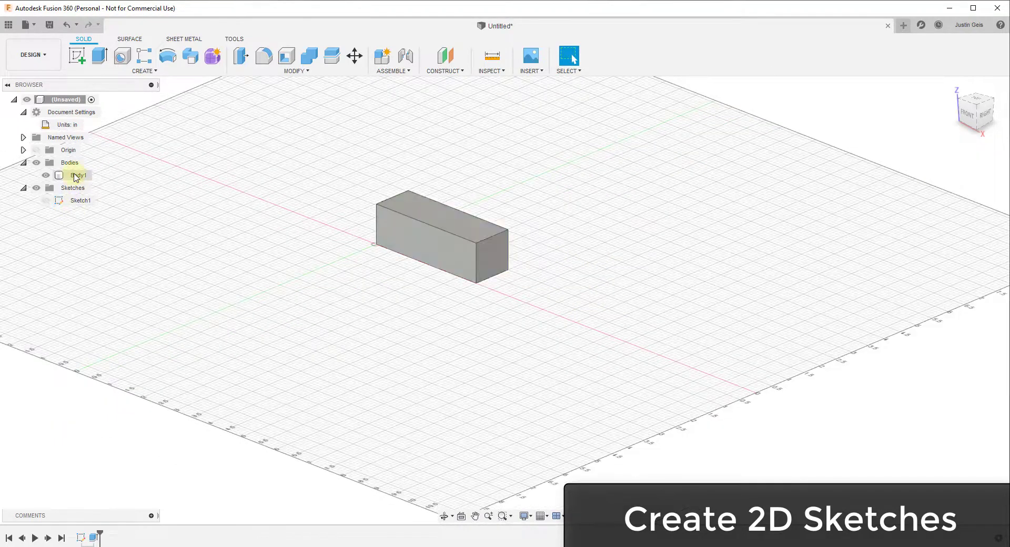
left_click(77, 175)
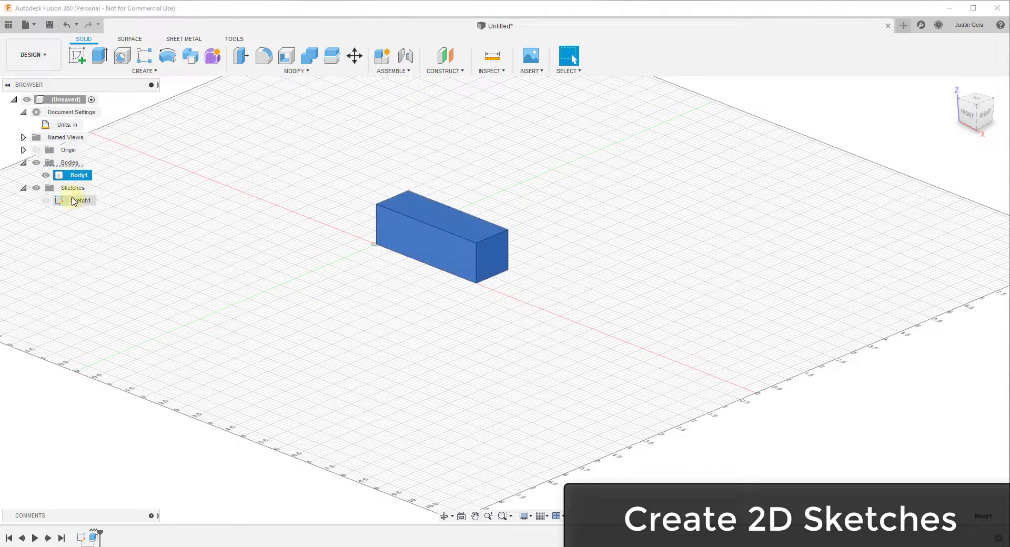
right_click(75, 177)
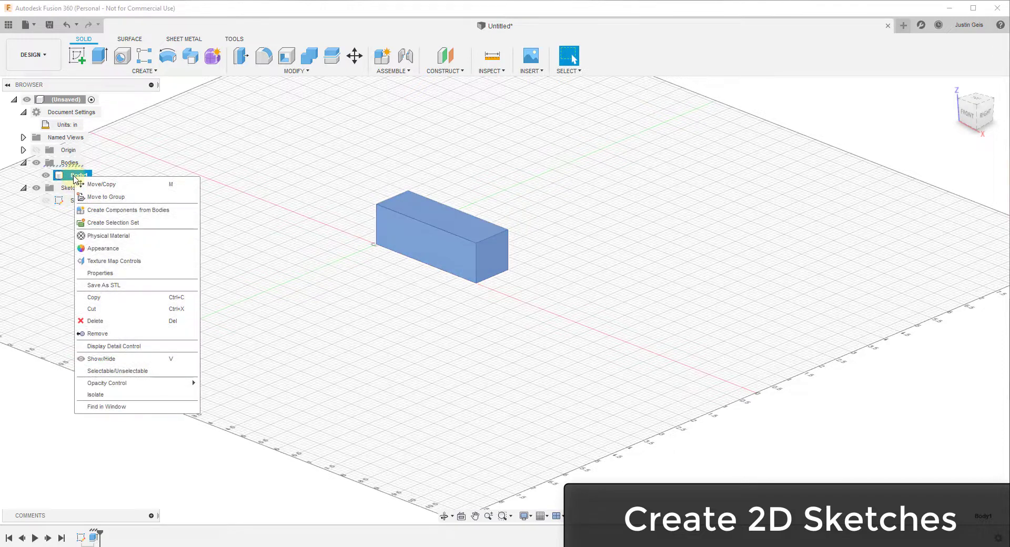
left_click(97, 334)
Step: Start a new sketch on the vertical YZ origin plane
scroll(389, 237, "up", 4)
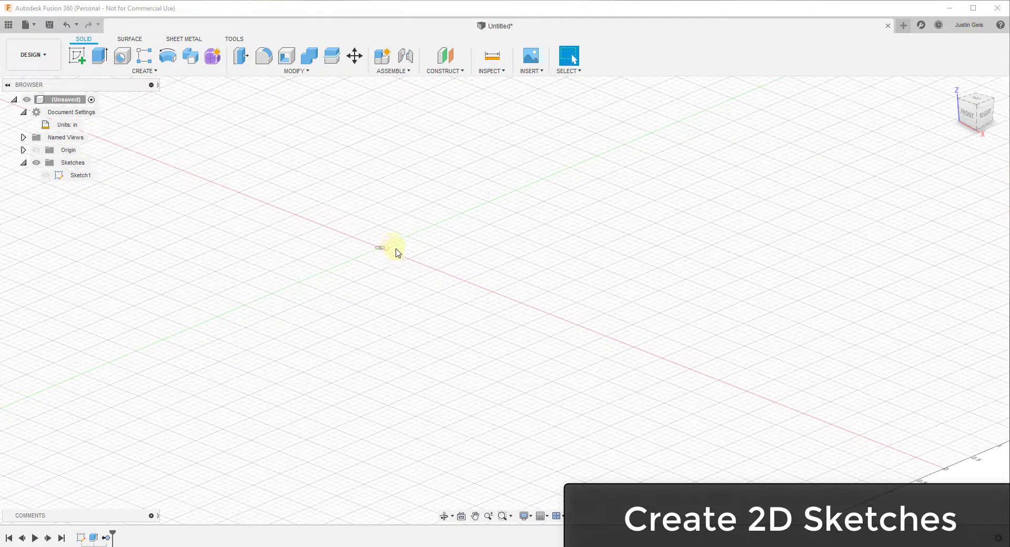
scroll(368, 216, "up", 3)
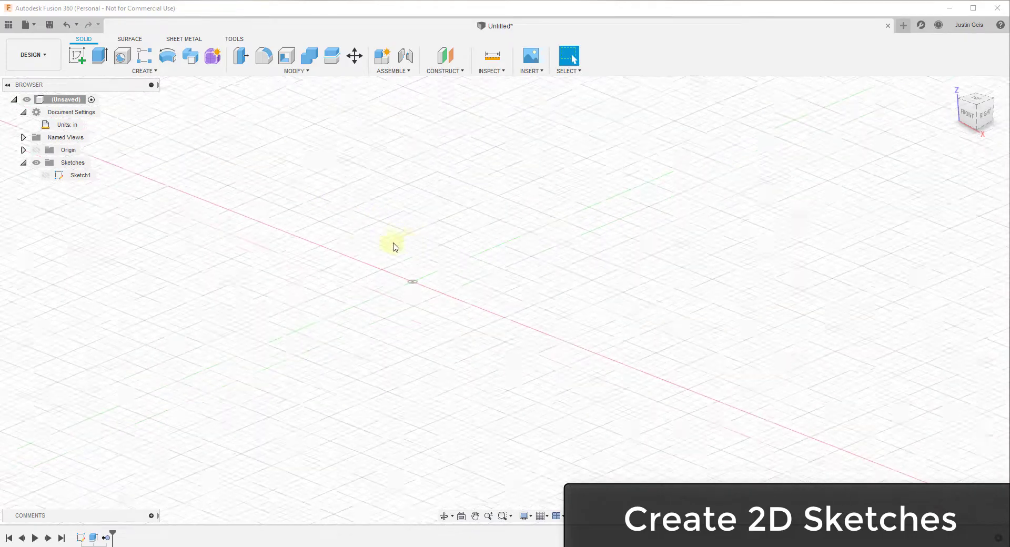
scroll(438, 291, "up", 3)
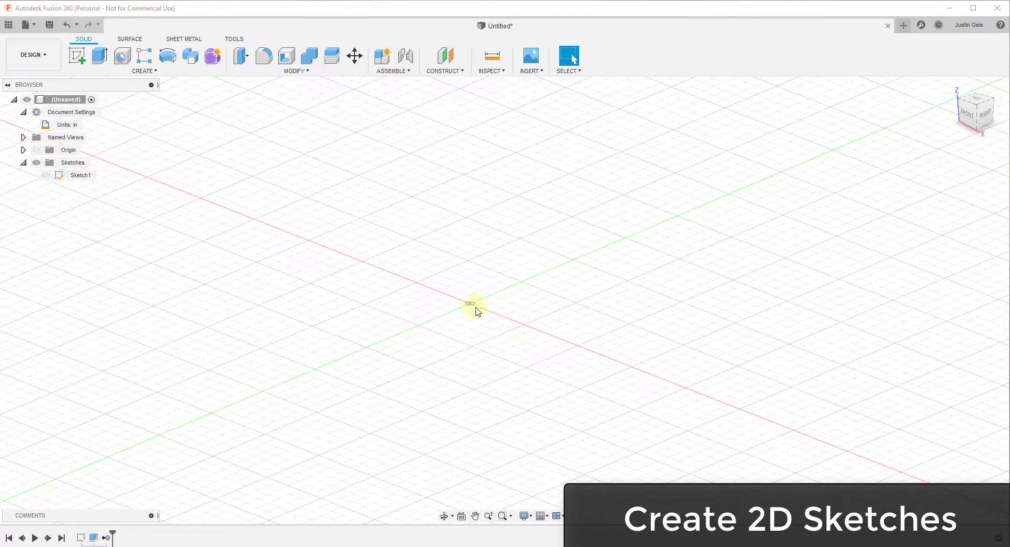
middle_click_drag(489, 266, 489, 273, "shift")
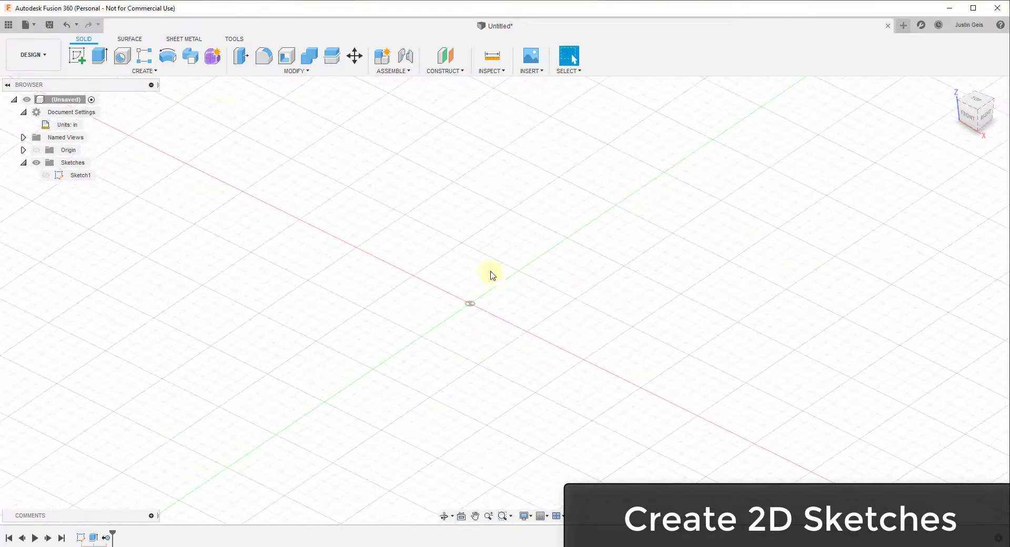
left_click(76, 58)
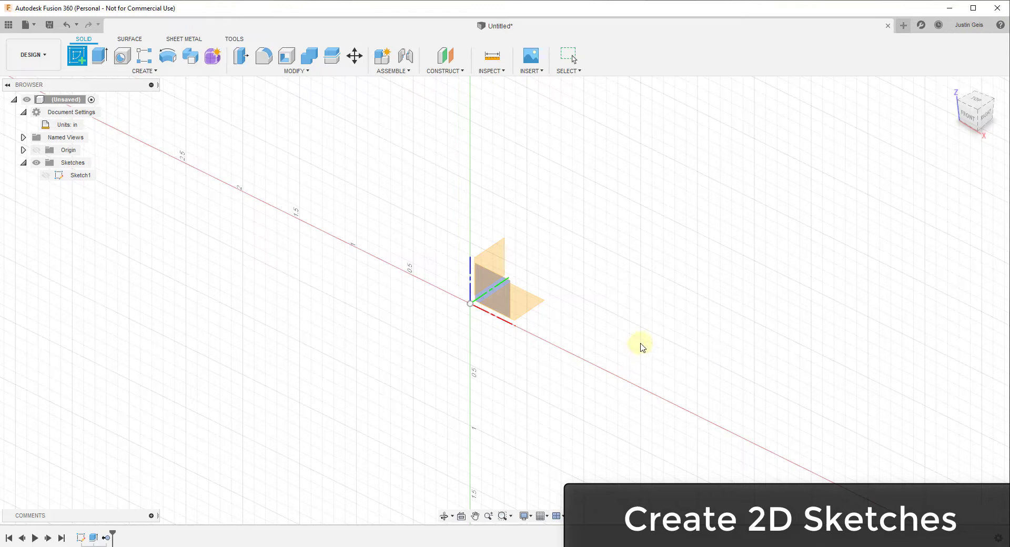
left_click(488, 266)
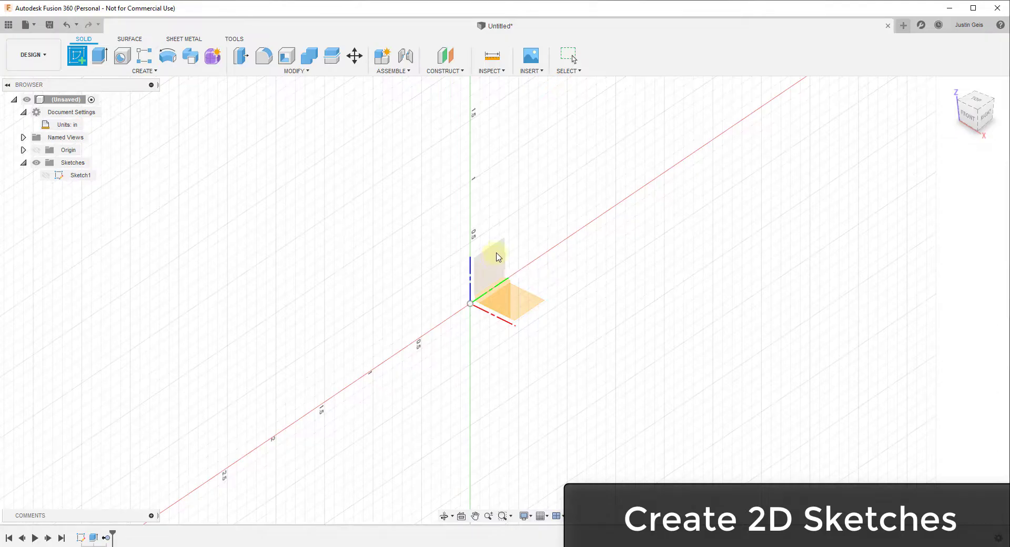
left_click(515, 278)
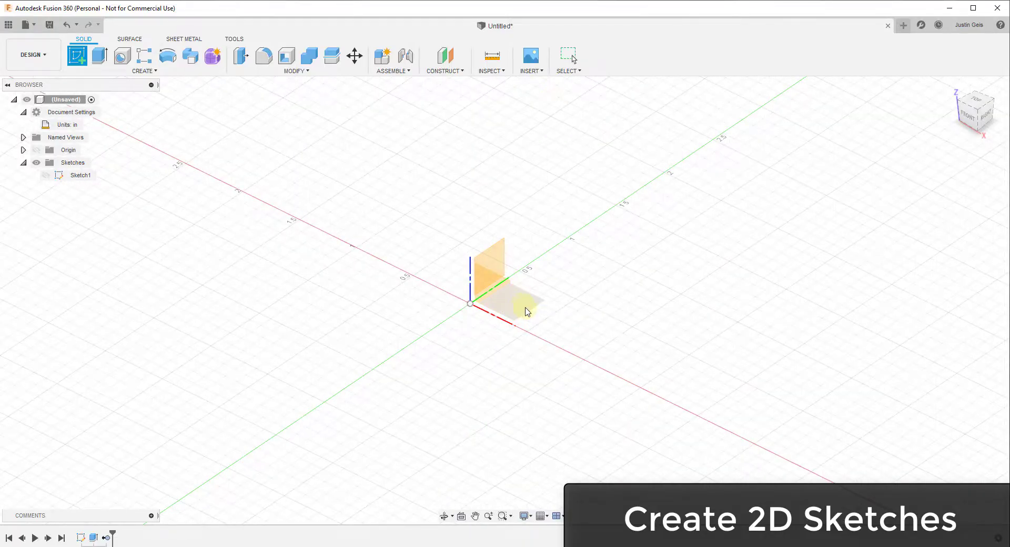
left_click(495, 260)
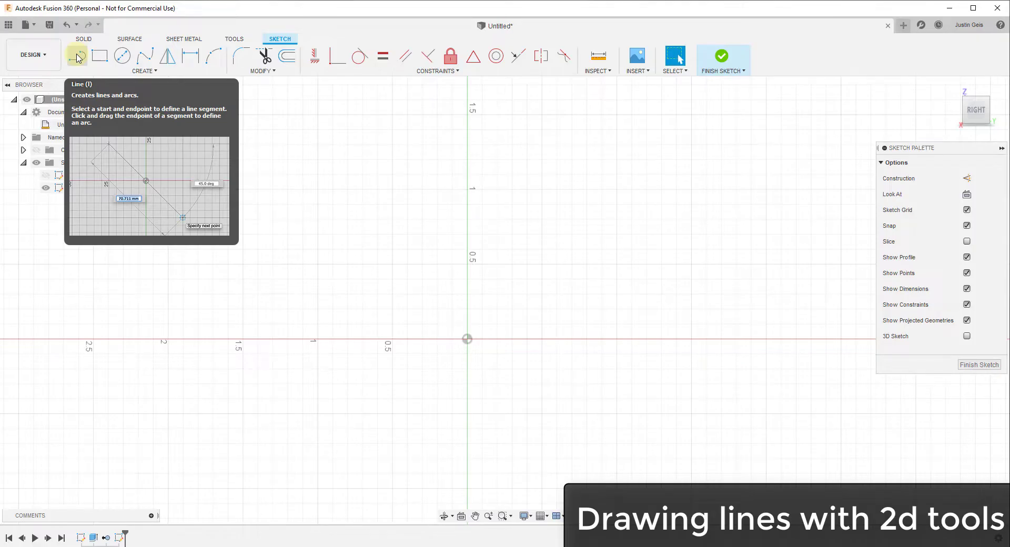
Step: Draw a 1 in vertical line upward from the origin with the Line tool
left_click(77, 57)
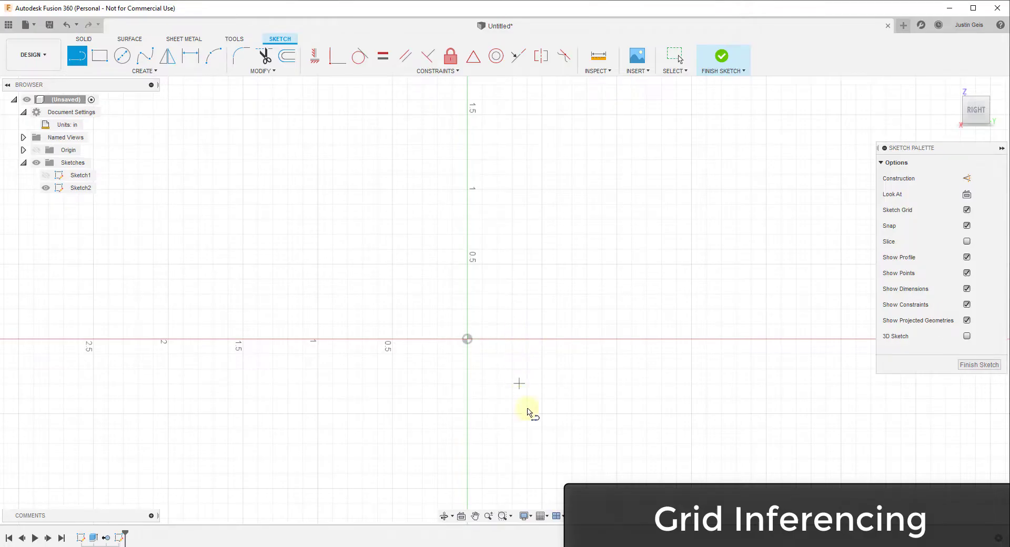
left_click(541, 517)
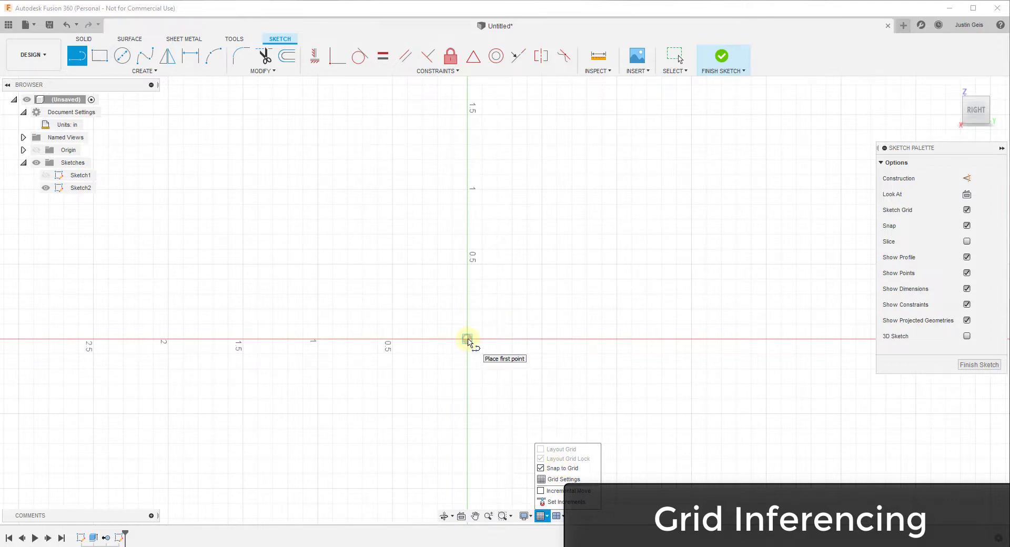
left_click(467, 339)
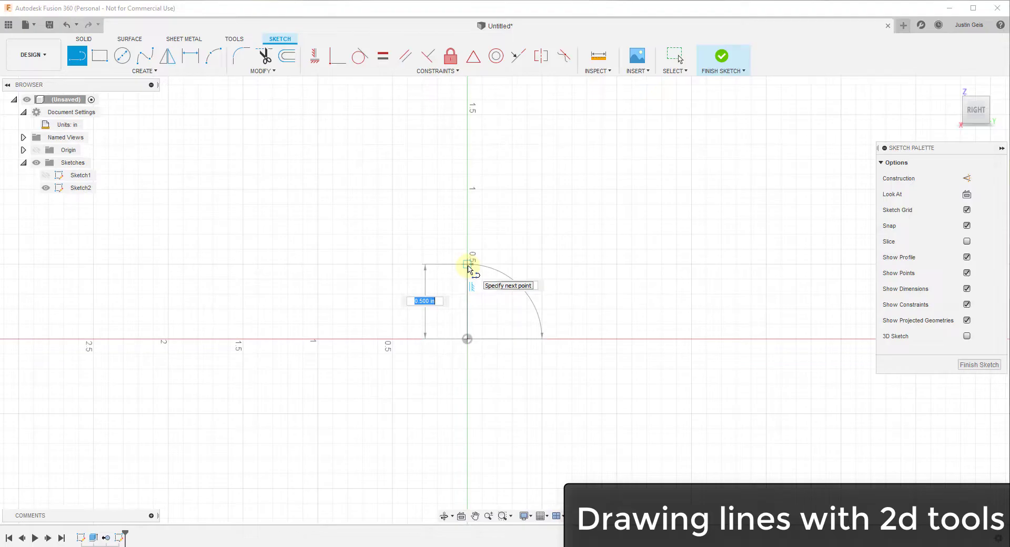
type("1")
key("Return")
key("Escape")
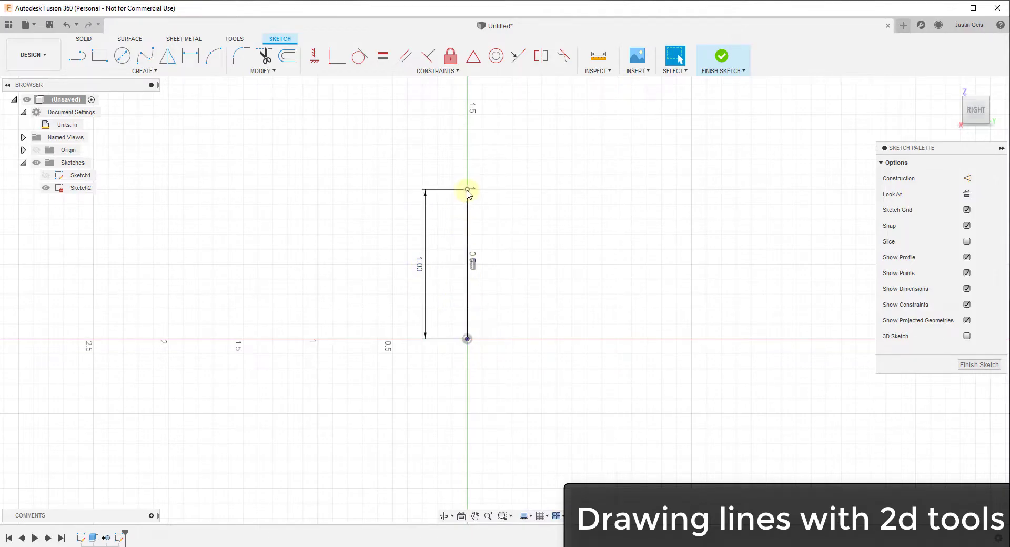
Step: Try a 3/8 in horizontal line from the vertical line's upper end, and undo it
key("l")
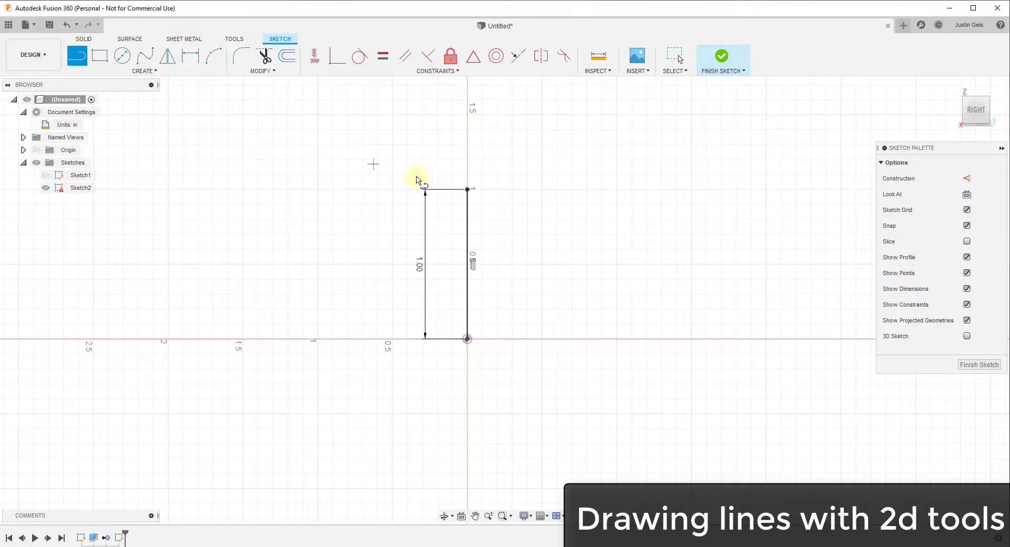
left_click(466, 191)
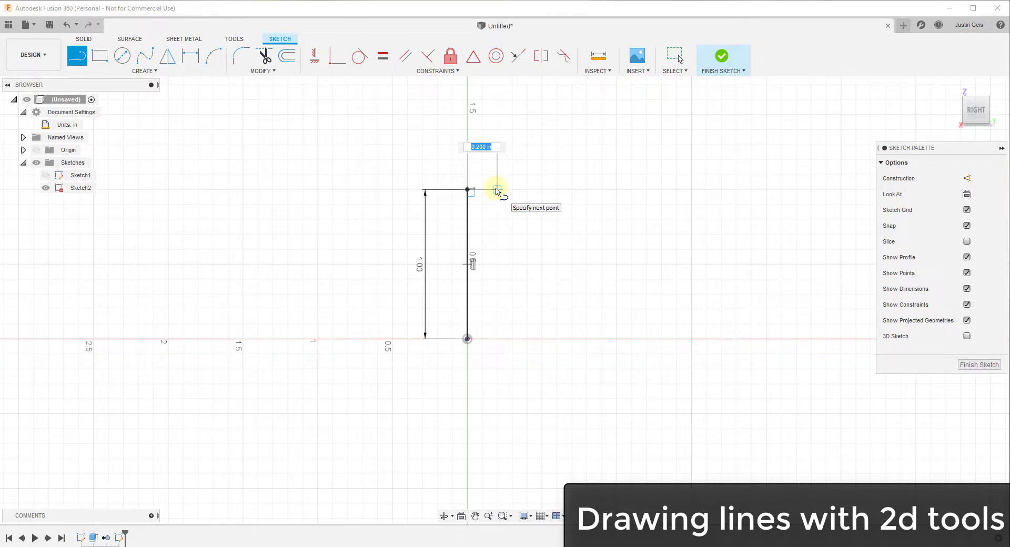
type("3/8")
key("Tab")
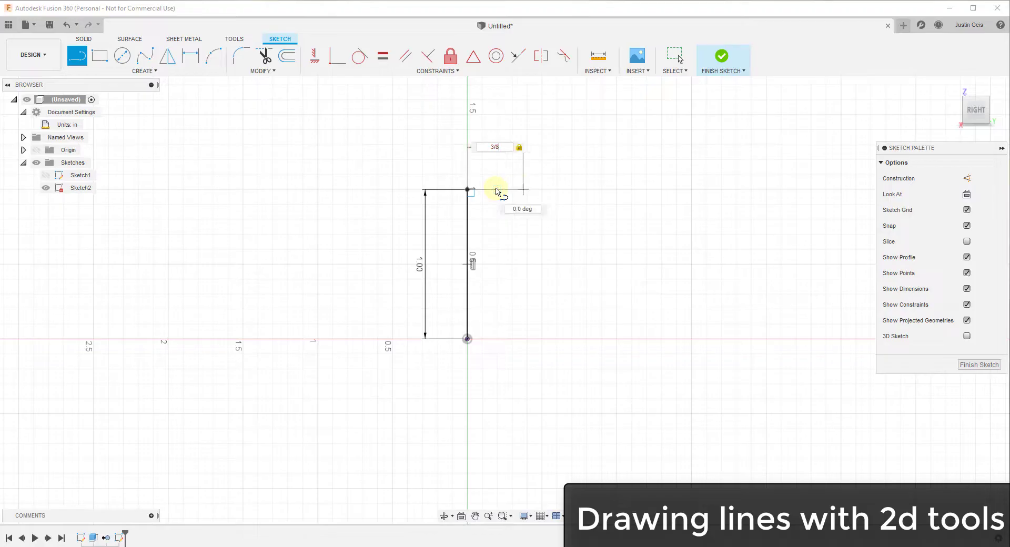
key("Return")
key("Escape")
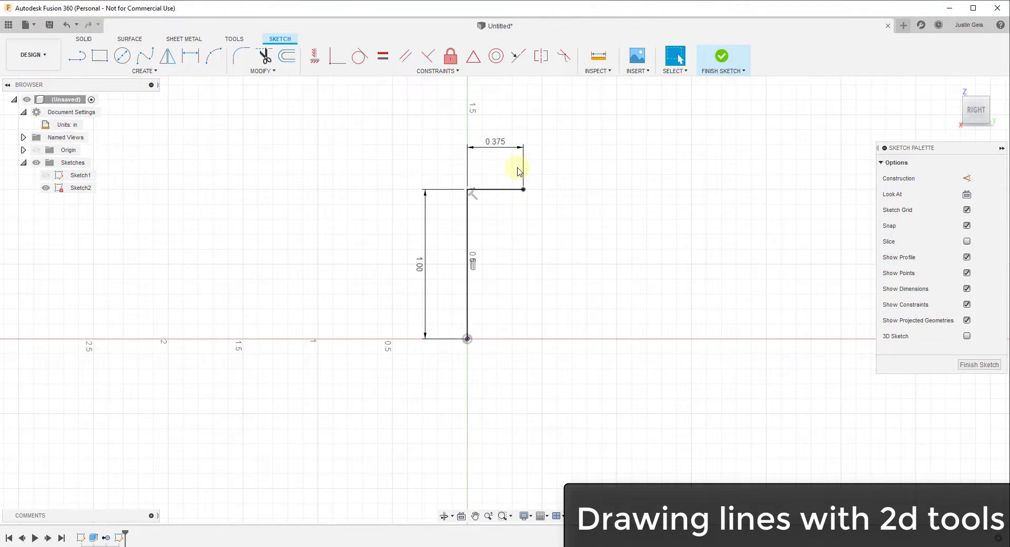
key("ctrl+z")
Step: Draw a 0.25 in horizontal line to the right from the upper end of the vertical line
key("l")
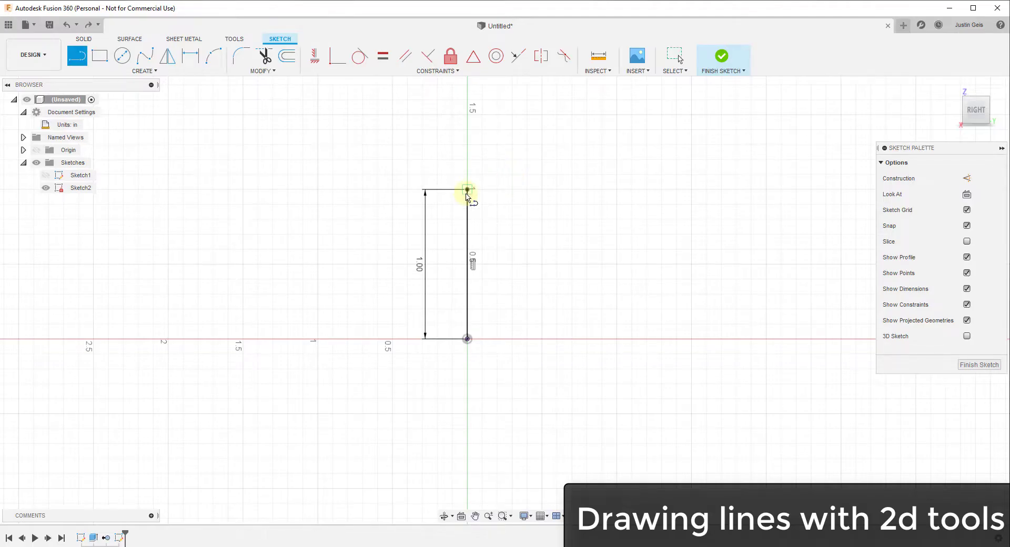
left_click(467, 189)
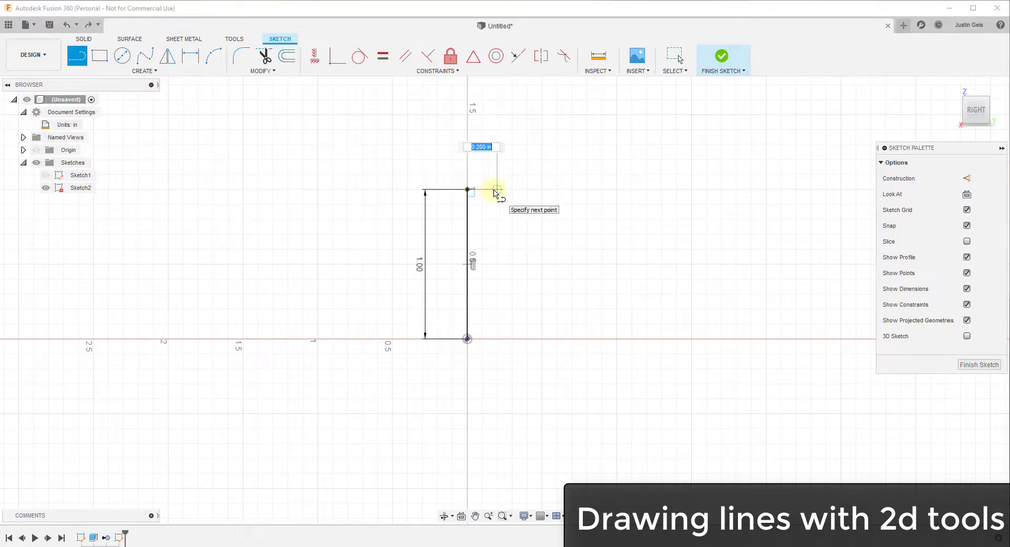
key("BackSpace")
key("Tab")
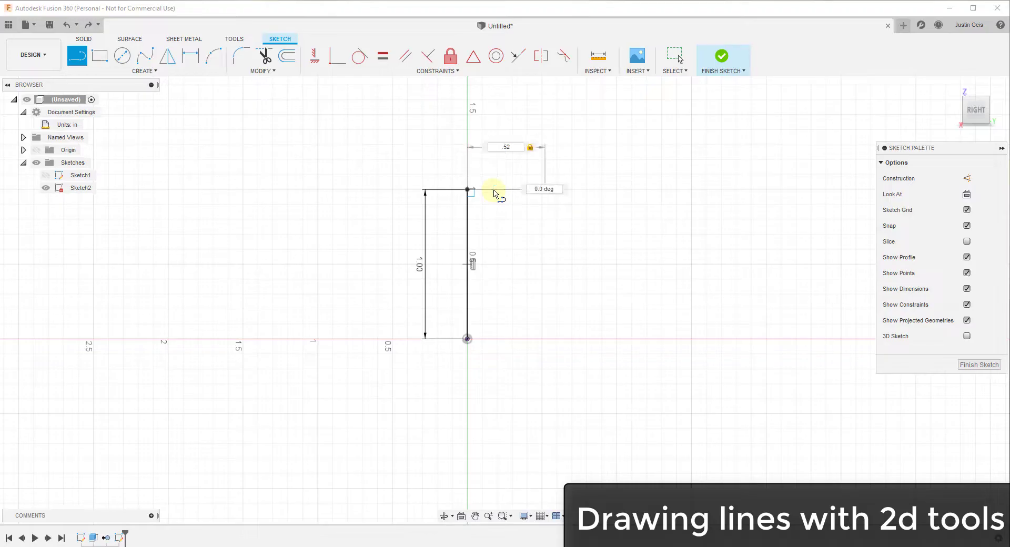
type("5")
key("Return")
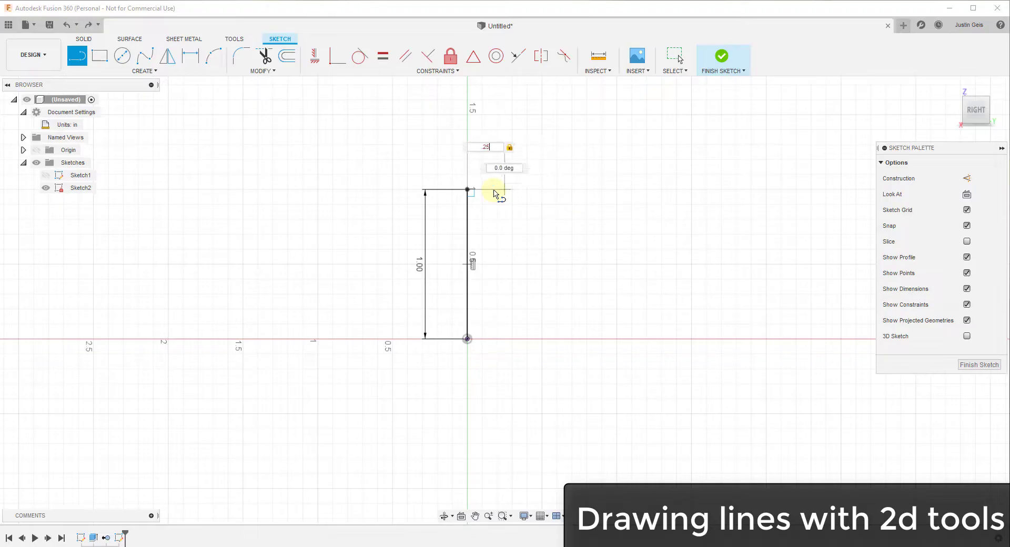
key("Escape")
Step: Close the rectangle with lines down to the horizontal axis and back to the origin, and finish the sketch
key("l")
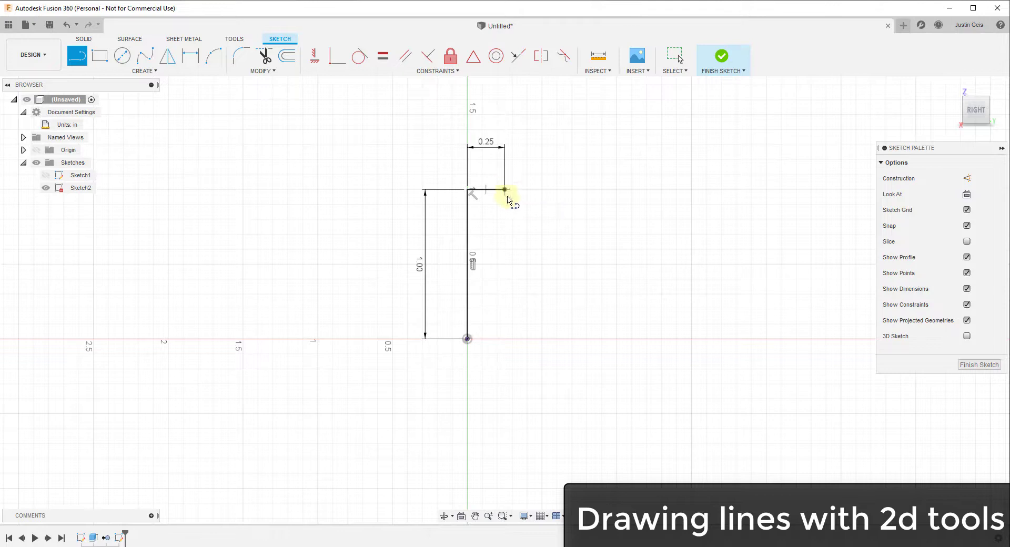
left_click(505, 190)
left_click(504, 338)
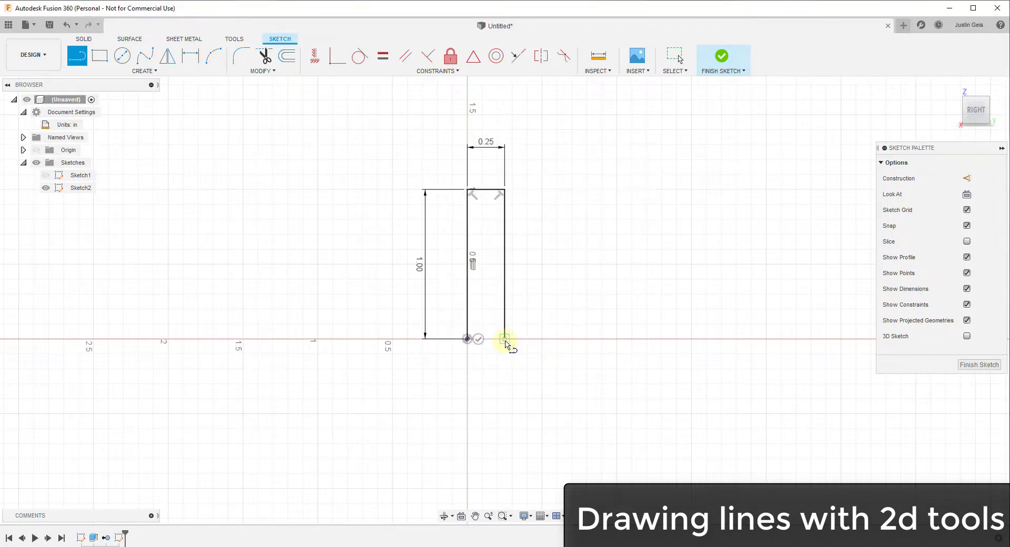
left_click(468, 340)
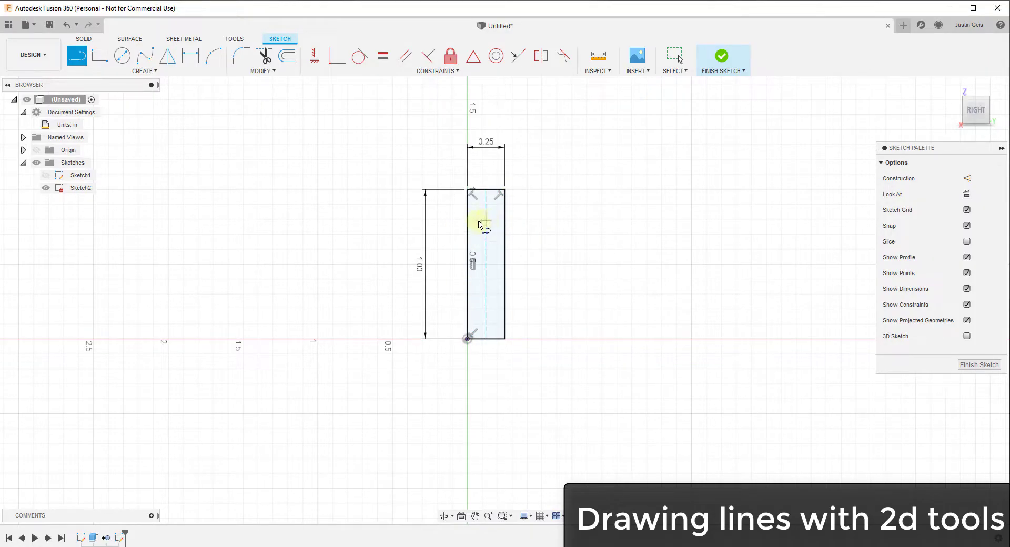
left_click(721, 57)
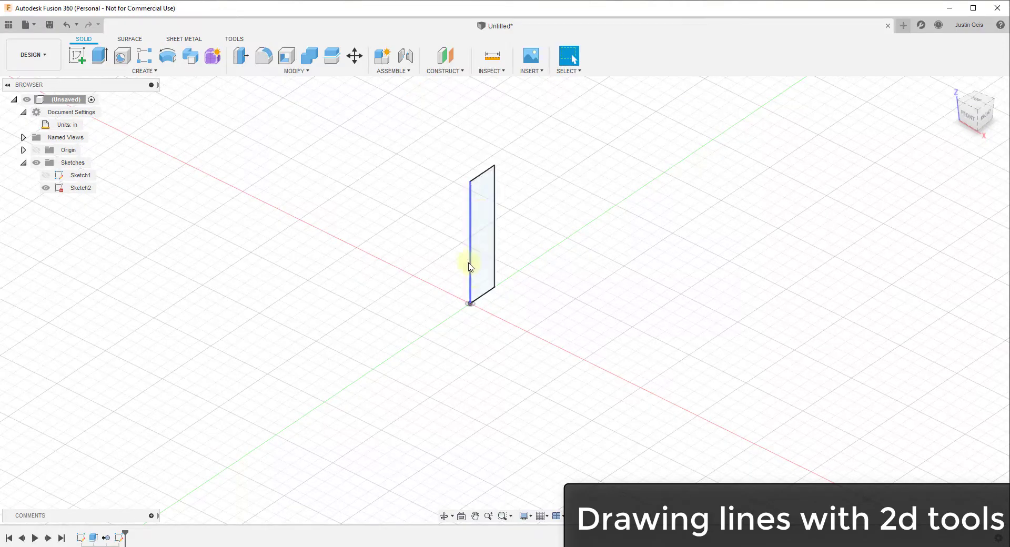
Step: Extrude the sketched rectangle about 6 in to one side as a new body, forming a long bar
left_click(100, 54)
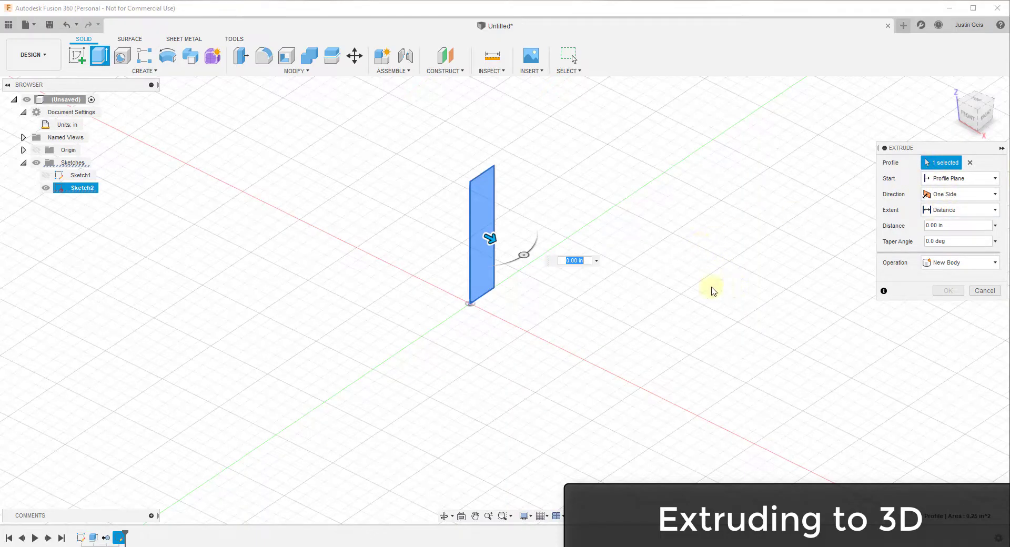
mouse_move(713, 291)
middle_mouse_down("shift")
mouse_move(475, 226)
mouse_move(530, 226)
mouse_move(451, 233)
middle_mouse_up("shift")
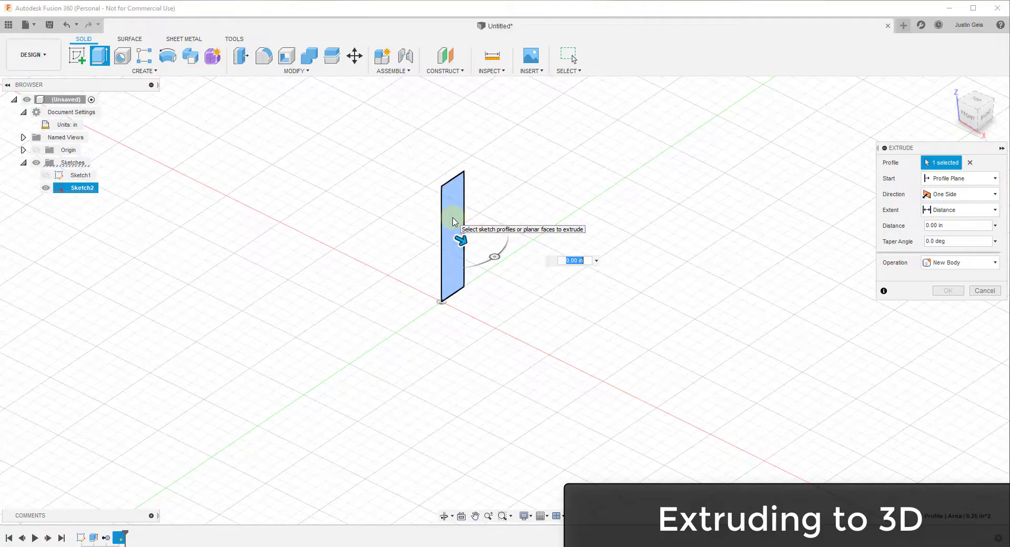
left_click(970, 163)
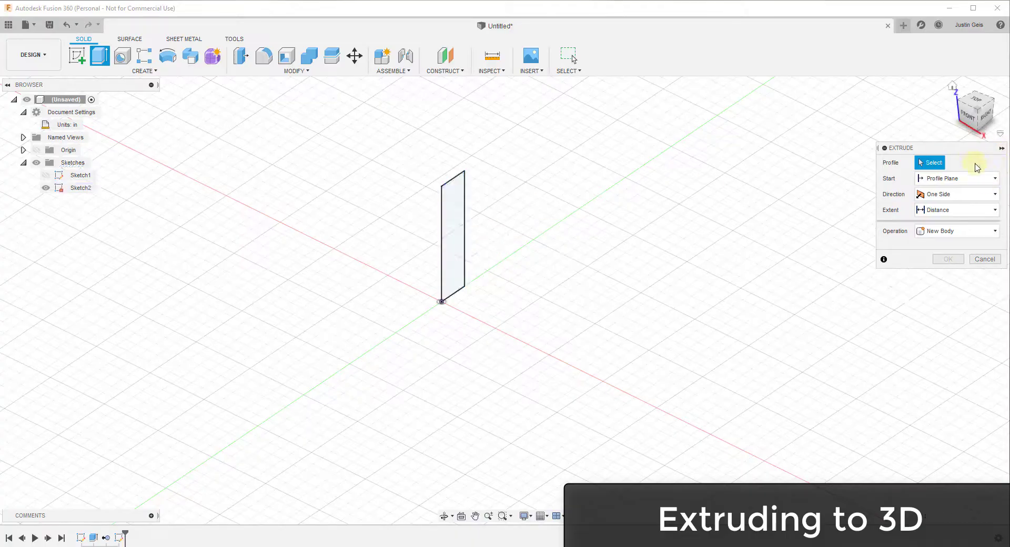
left_click(448, 233)
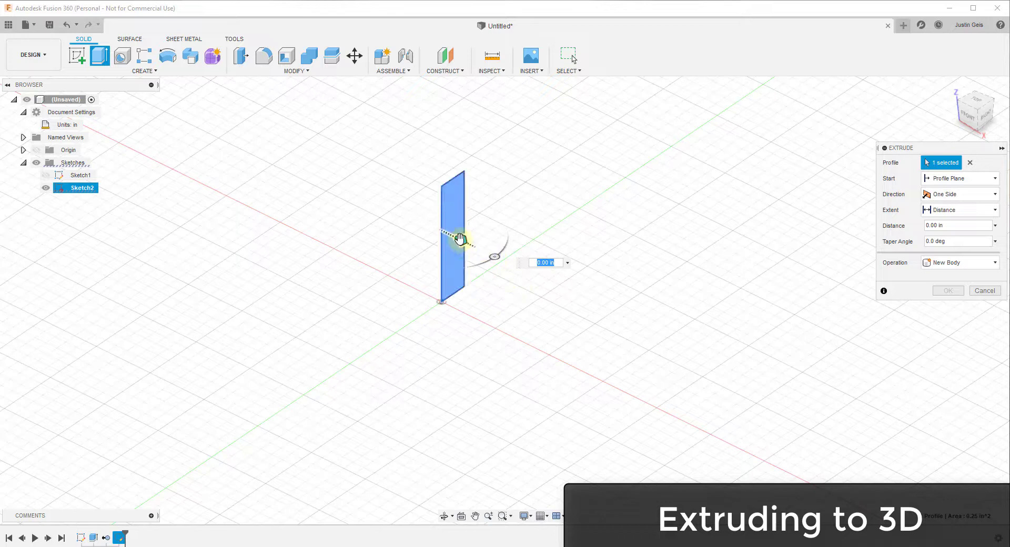
left_click_drag(459, 240, 767, 365)
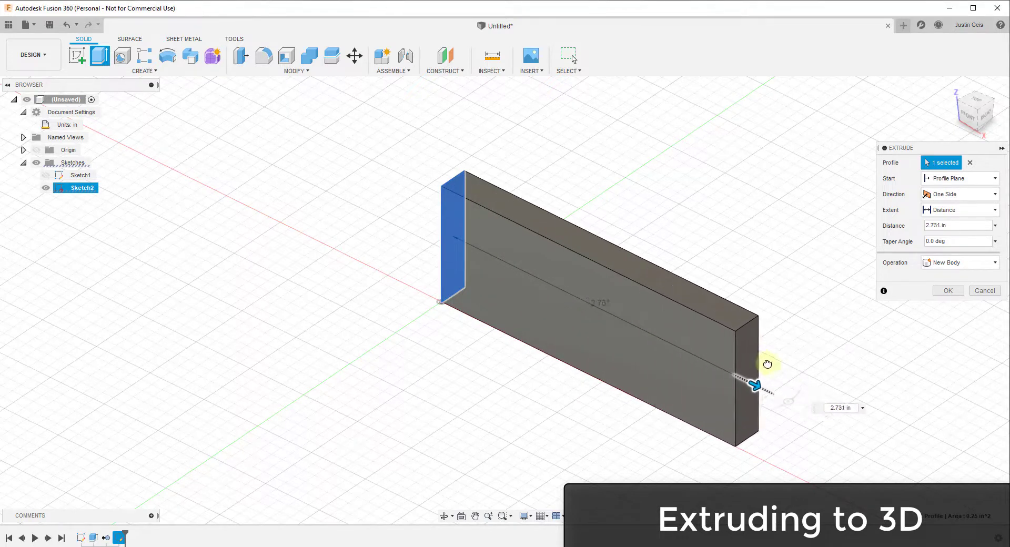
scroll(478, 212, "down", 3)
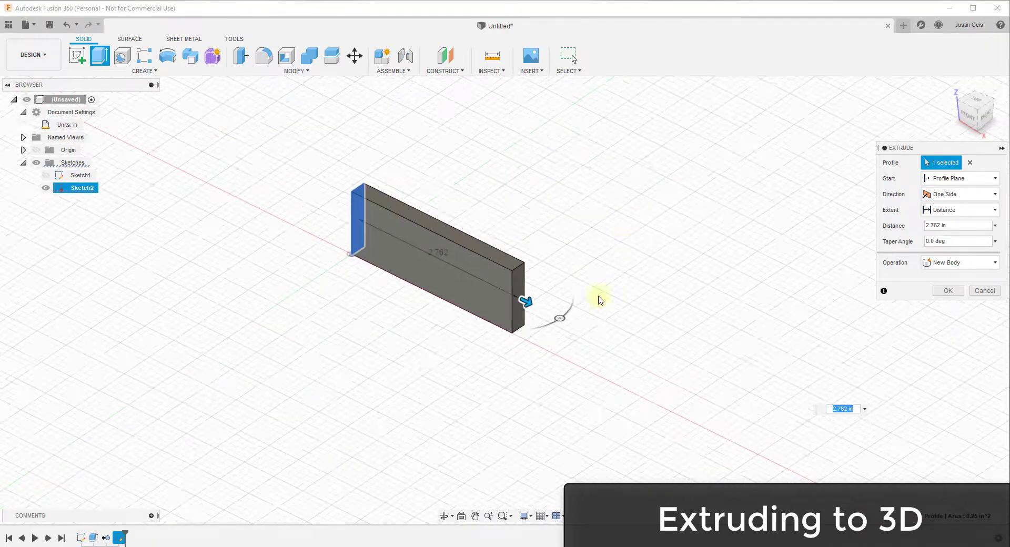
left_click_drag(526, 304, 617, 341)
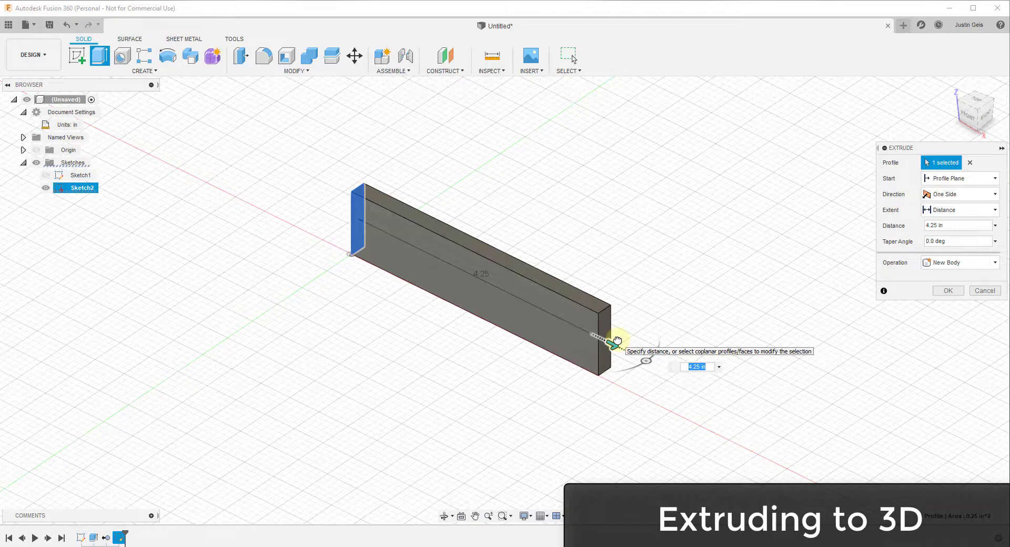
left_click_drag(617, 341, 719, 395)
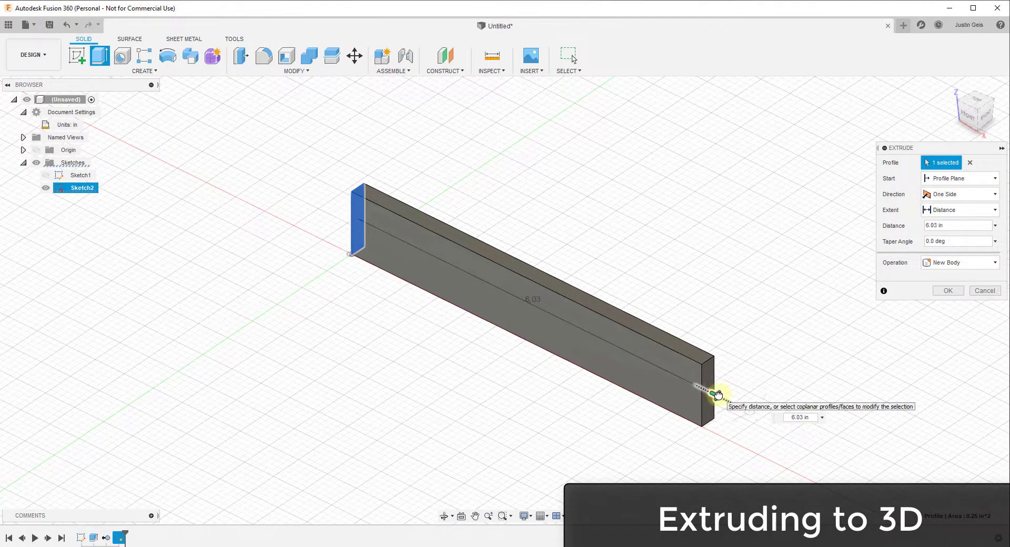
left_click(808, 417)
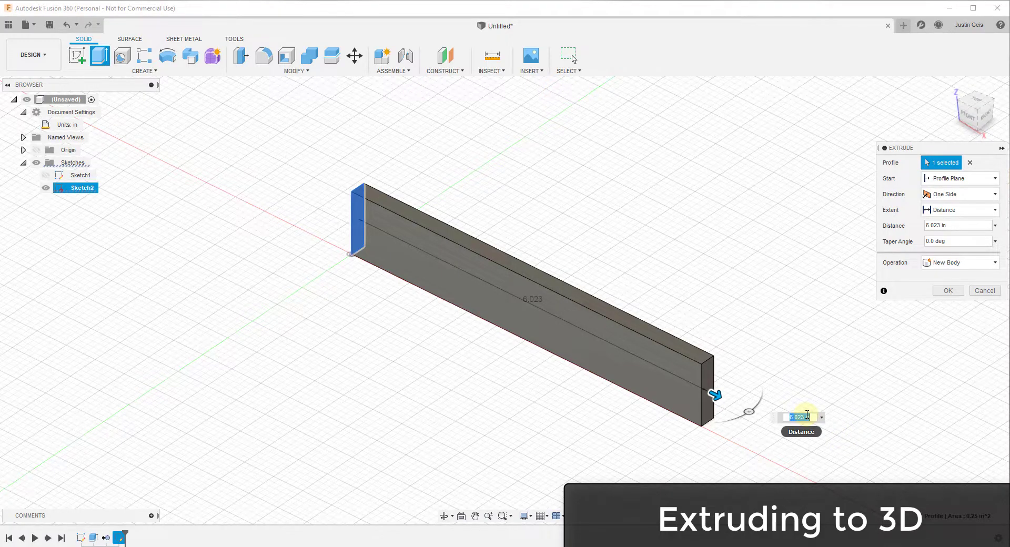
left_click(949, 291)
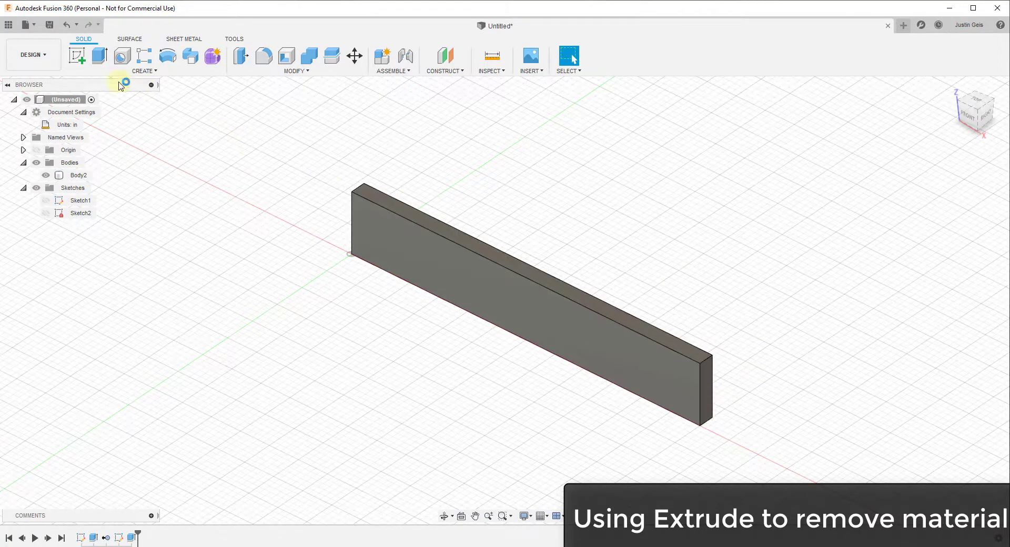
Step: Start a sketch on the bar's end face and draw a 0.15 in line up from the front edge's midpoint, plus a short horizontal line inward
left_click(77, 59)
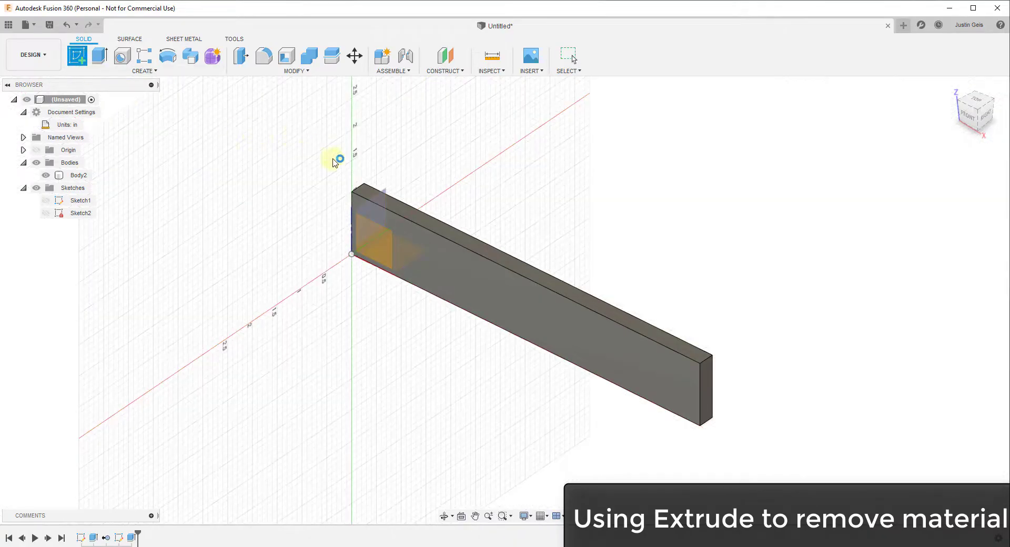
left_click(709, 386)
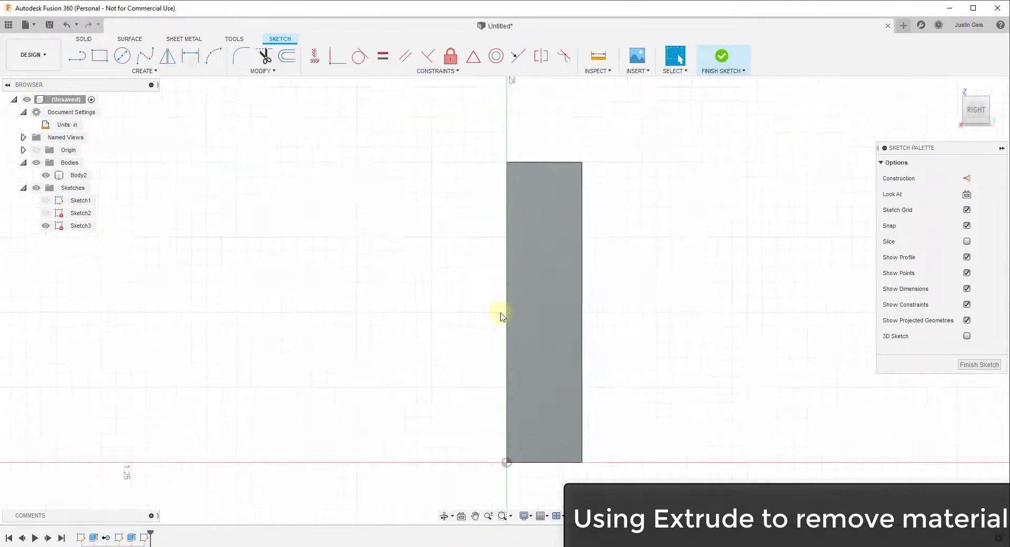
scroll(504, 315, "up", 1)
key("l")
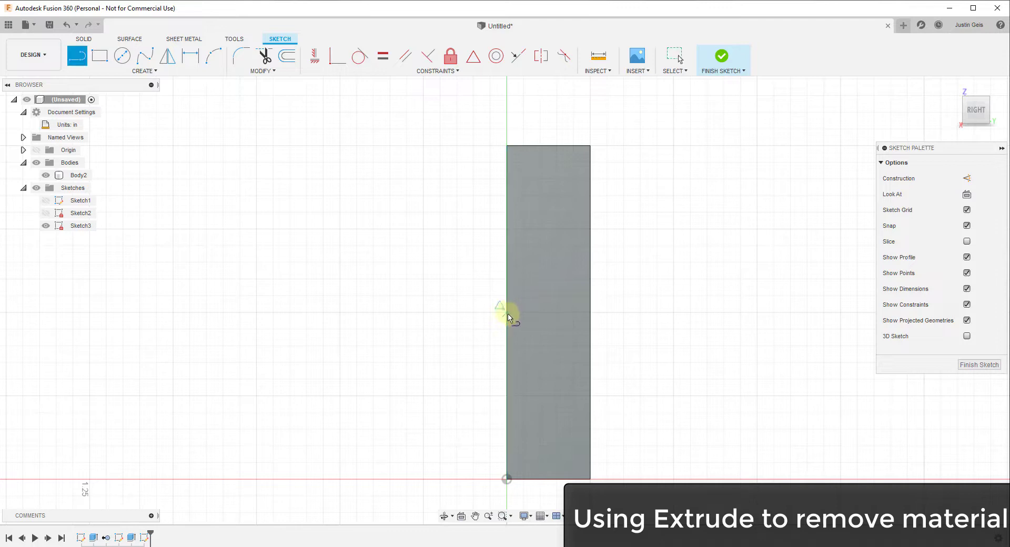
left_click(507, 312)
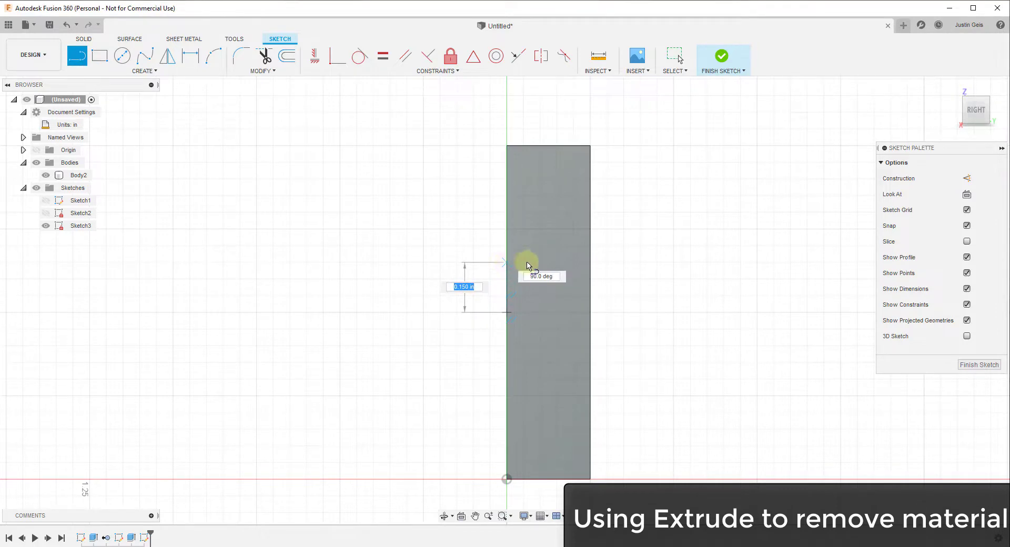
left_click(526, 262)
left_click(523, 262)
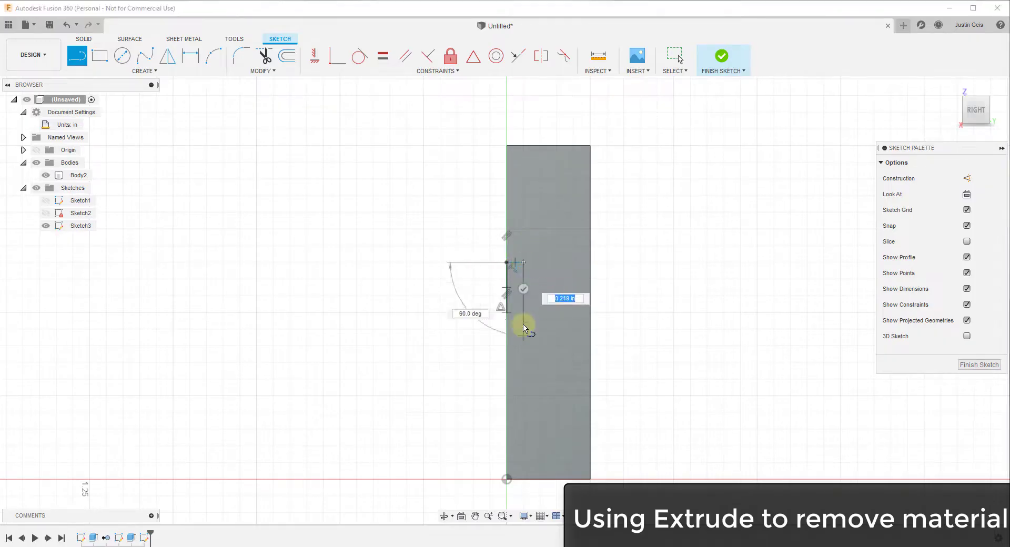
Step: Close the narrow rectangle with a vertical line down past the midpoint and a line back to the front edge, and finish the sketch
left_click(523, 363)
left_click(508, 363)
mouse_move(526, 309)
middle_mouse_down("shift")
mouse_move(544, 314)
mouse_move(526, 315)
mouse_move(512, 296)
middle_mouse_up("shift")
scroll(523, 260, "down", 1)
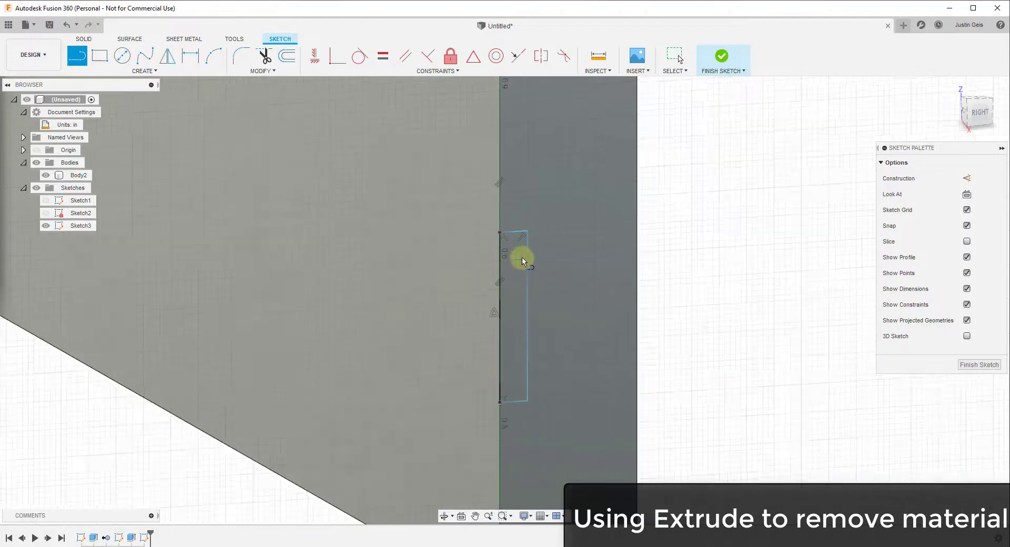
scroll(524, 261, "down", 3)
left_click(723, 56)
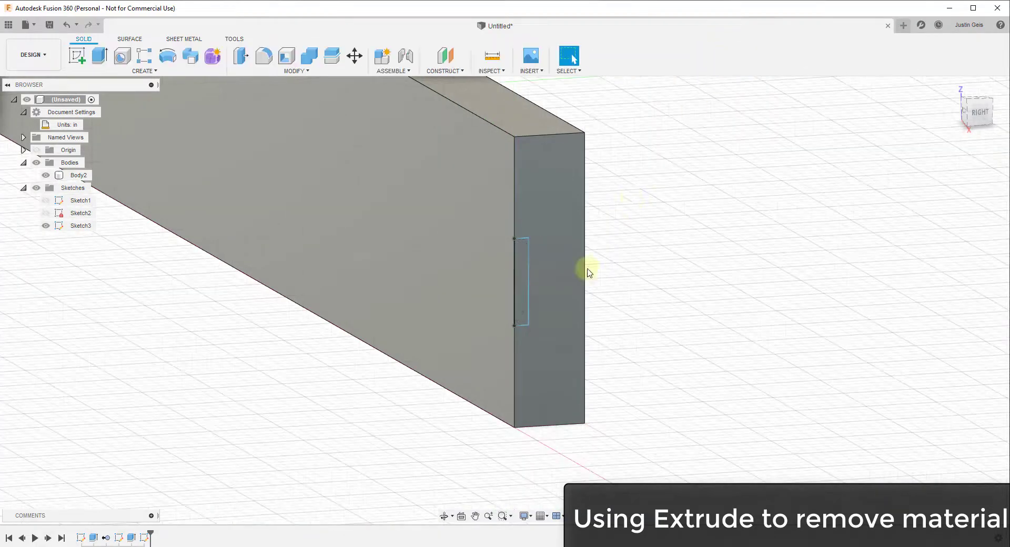
Step: Extrude the narrow rectangle about -6.53 in along and beyond the bar as a cut
scroll(525, 283, "down", 4)
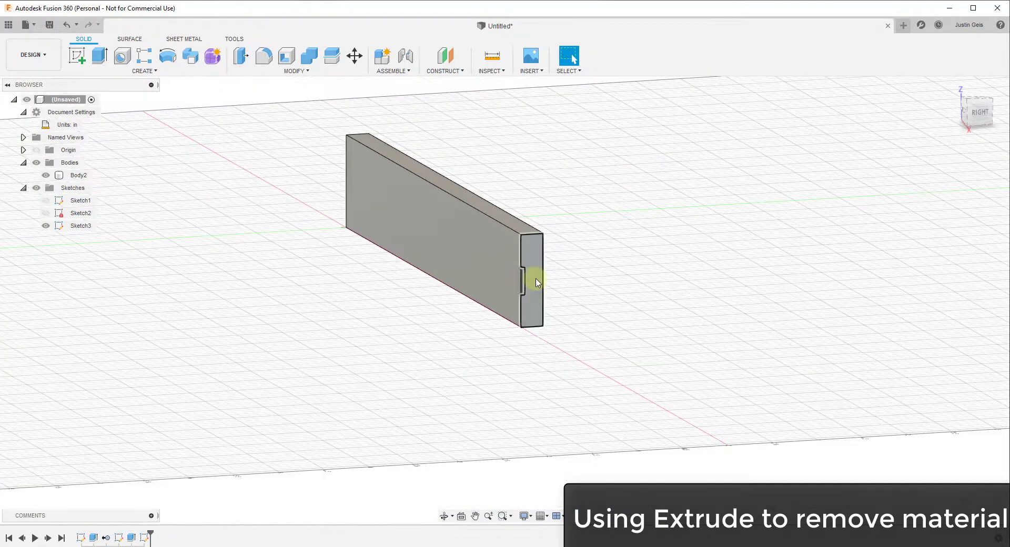
scroll(533, 282, "up", 2)
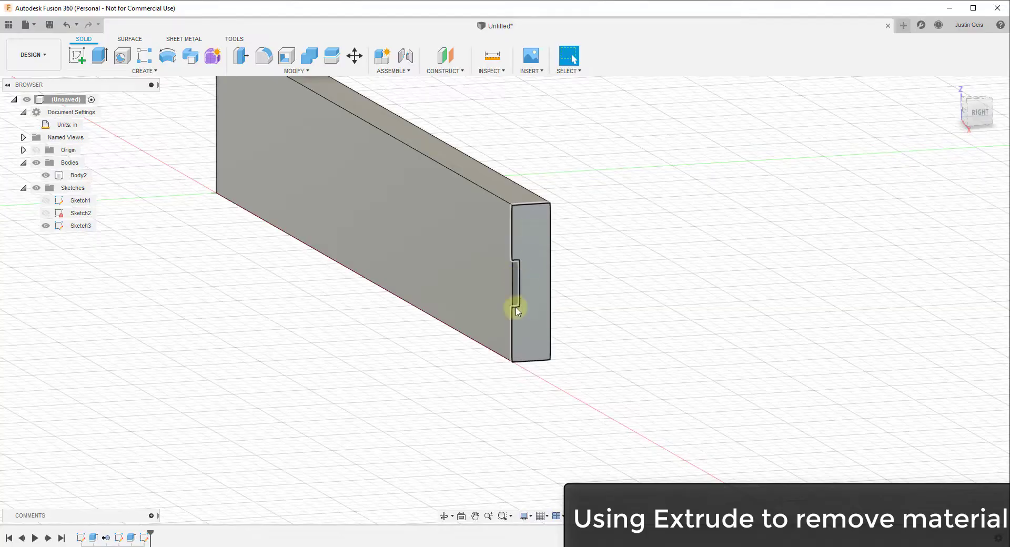
scroll(515, 280, "up", 3)
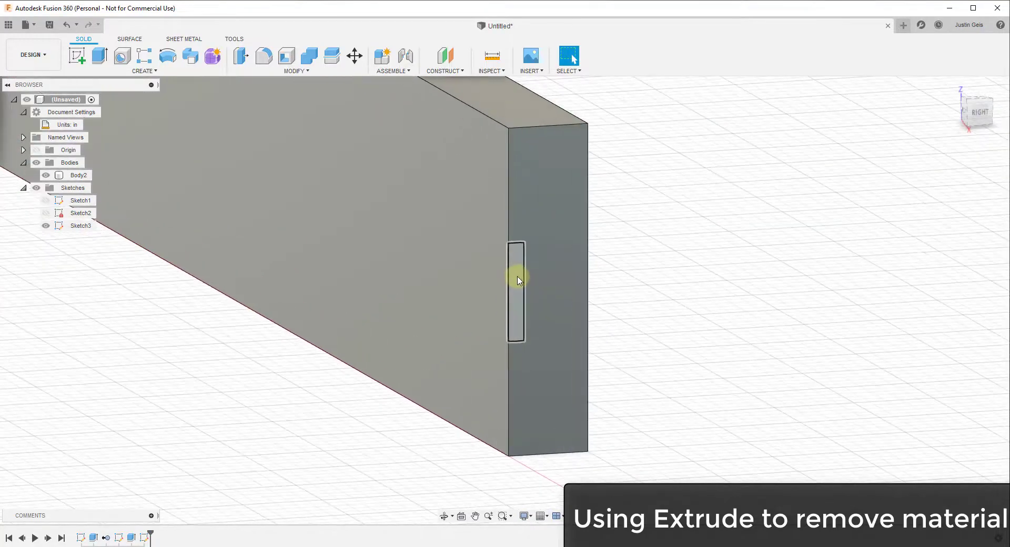
scroll(520, 277, "down", 5)
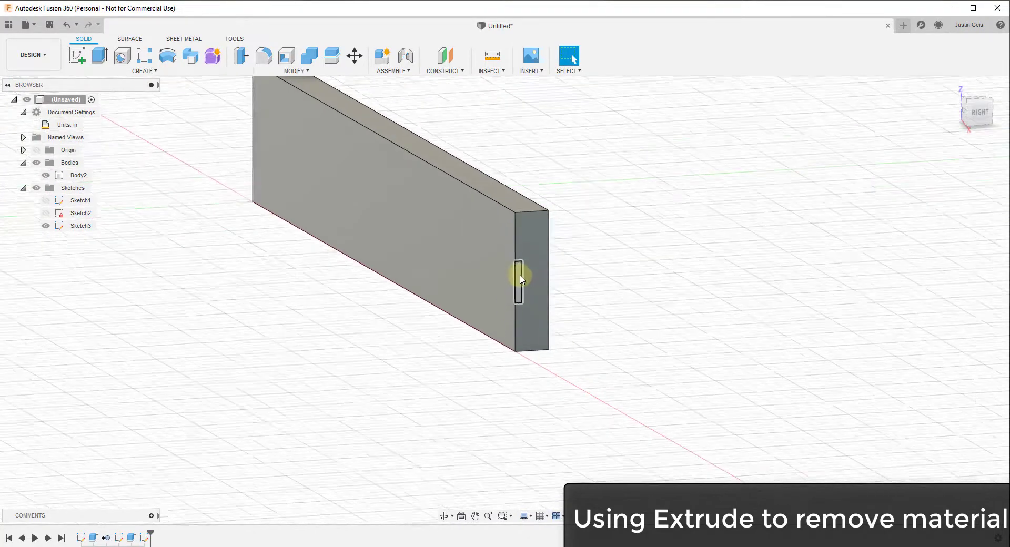
left_click(100, 56)
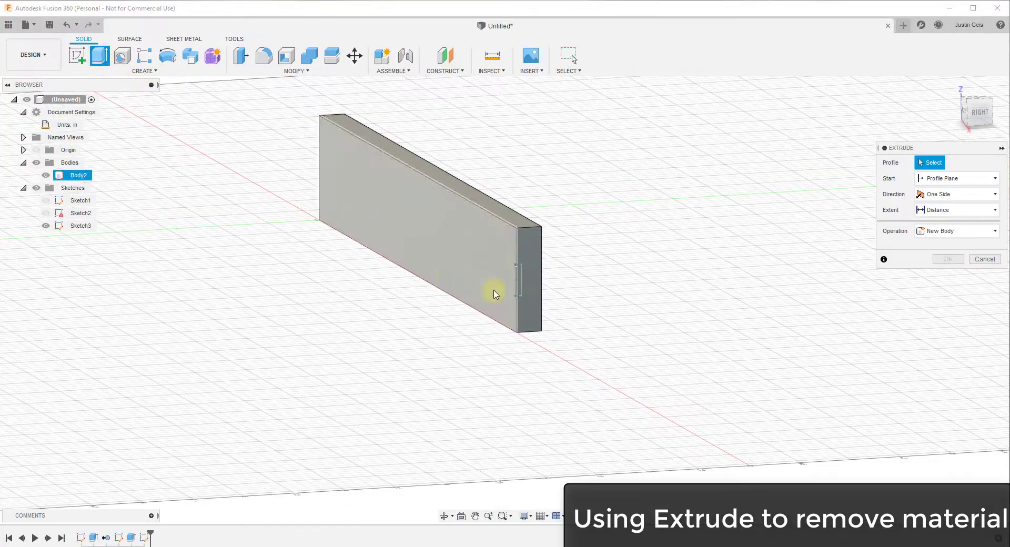
scroll(516, 276, "up", 4)
left_click(516, 279)
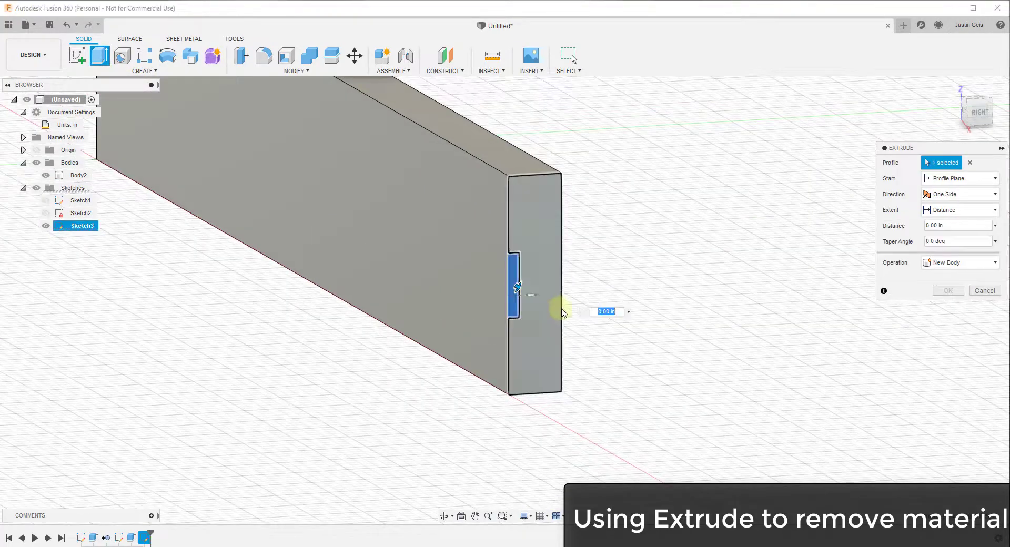
scroll(518, 285, "down", 4)
left_click_drag(539, 295, 279, 220)
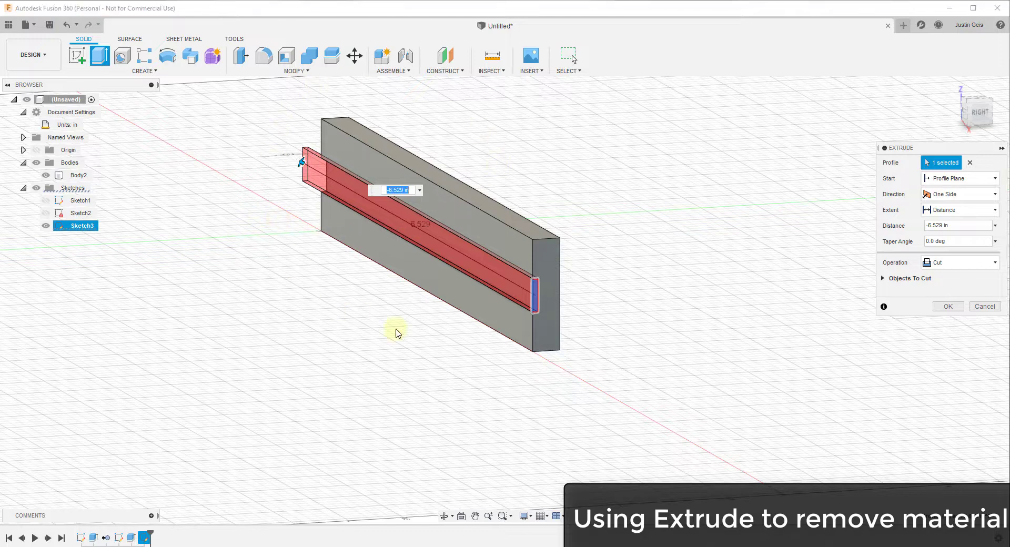
scroll(523, 289, "up", 3)
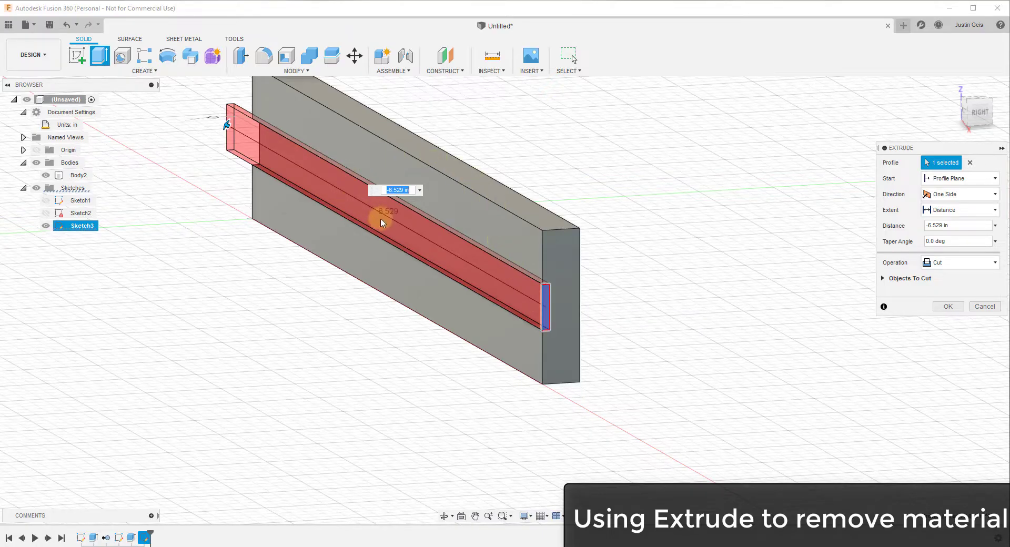
Step: Try the Intersect and Join operations on the narrow rectangle's extrusion
left_click(947, 266)
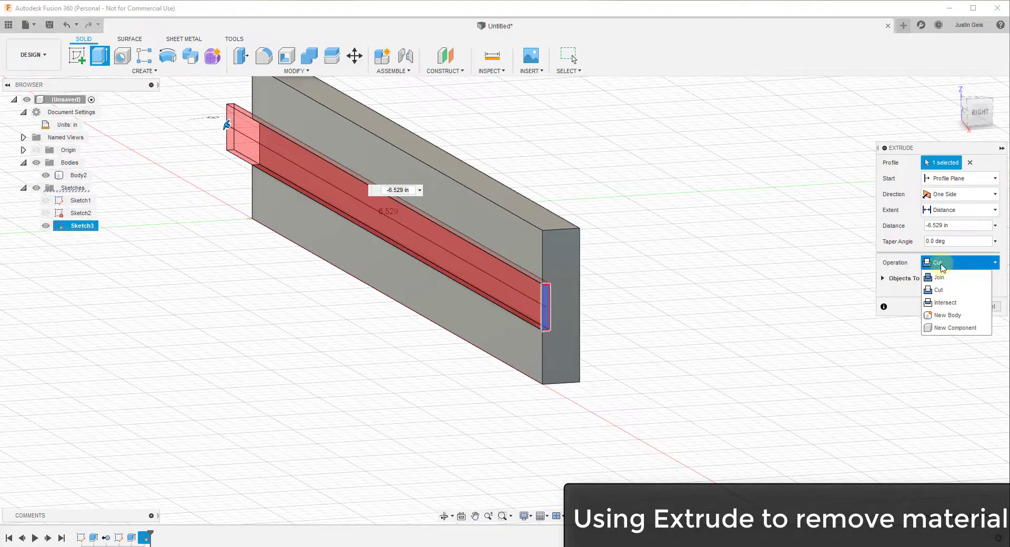
left_click(955, 303)
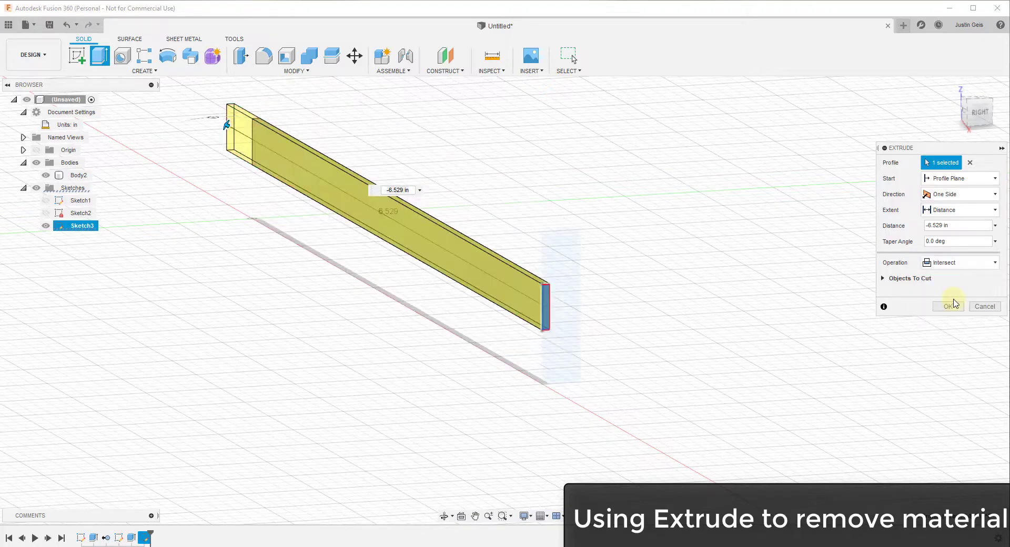
left_click(941, 264)
left_click(940, 279)
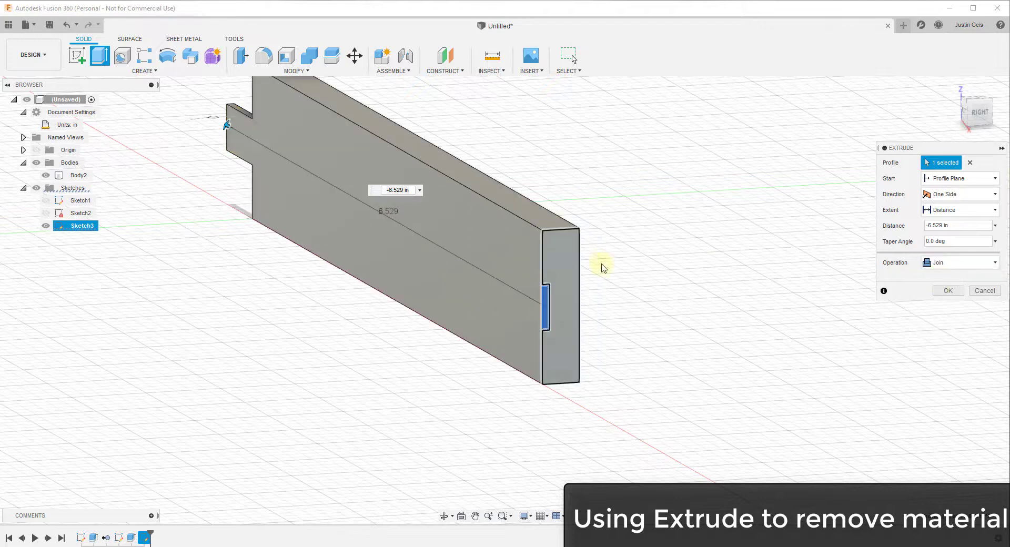
Step: Set the extrusion's operation to Cut and complete the groove along the bar's front face
left_click(934, 265)
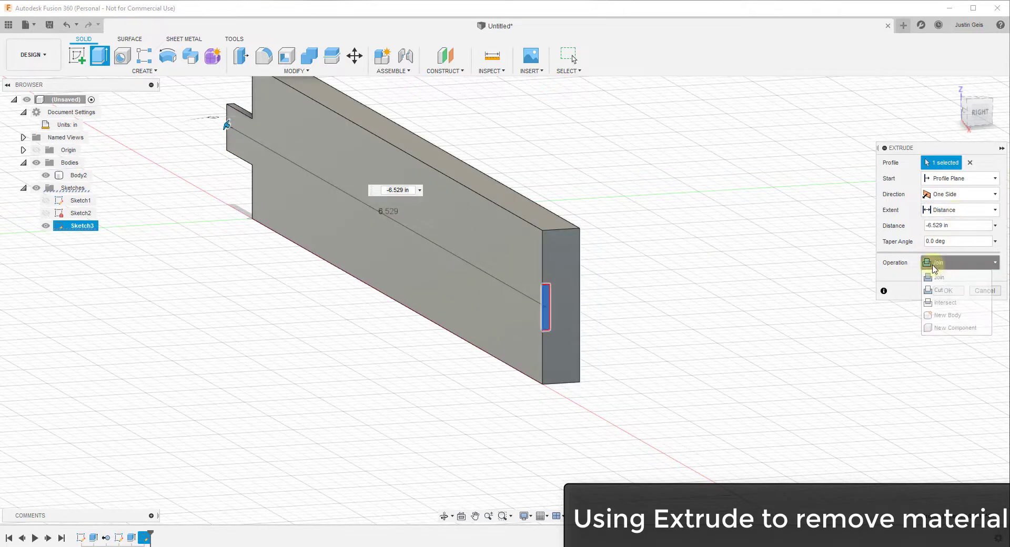
left_click(950, 290)
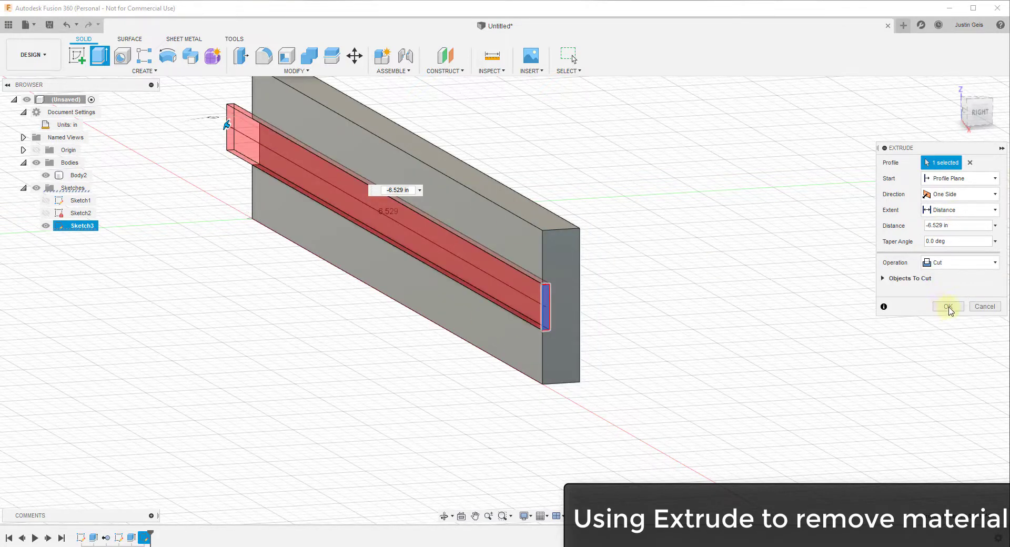
left_click(948, 307)
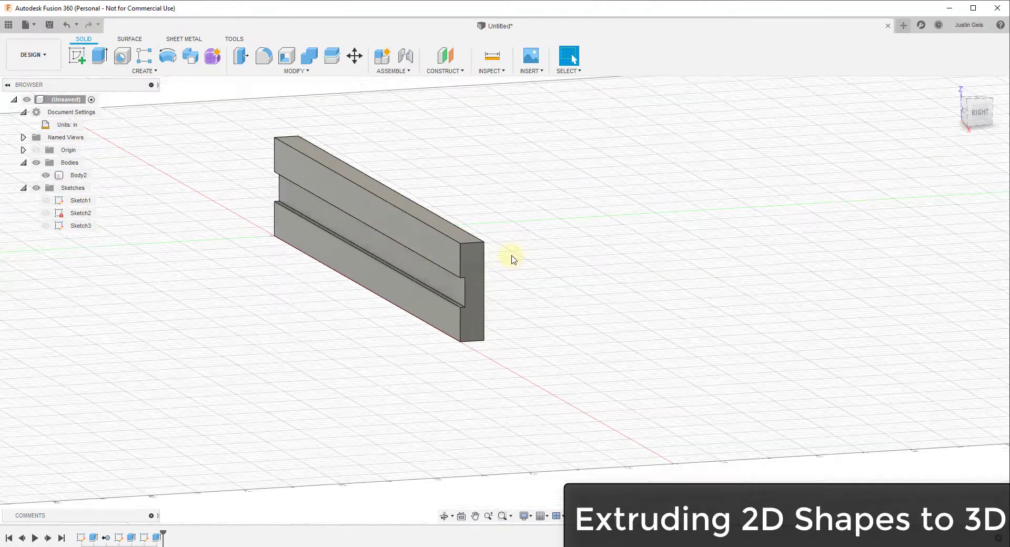
Step: Start a sketch on the bar's front face and draw a closed square of about 1 in with lines, beyond the bar's end on the red axis
scroll(550, 363, "down", 2)
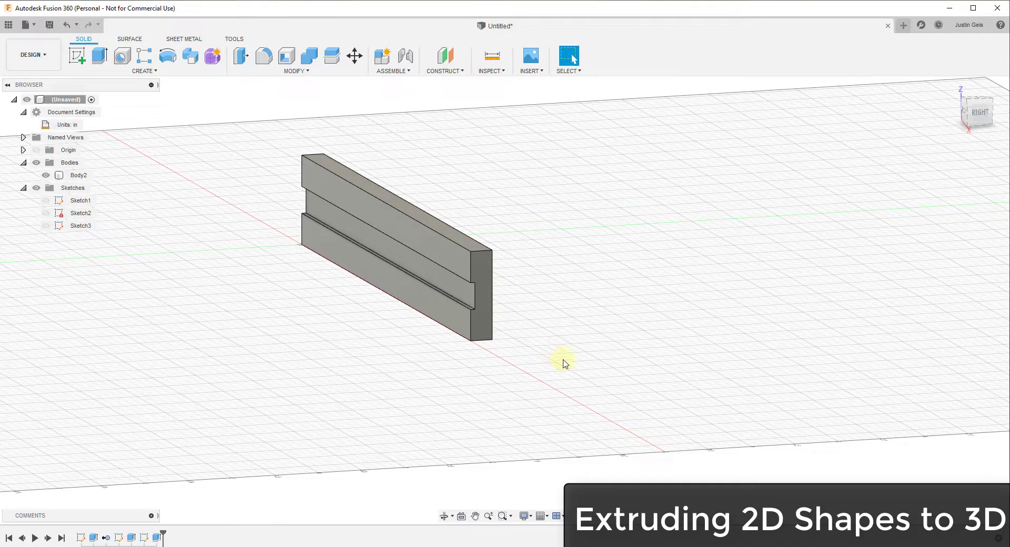
left_click(78, 59)
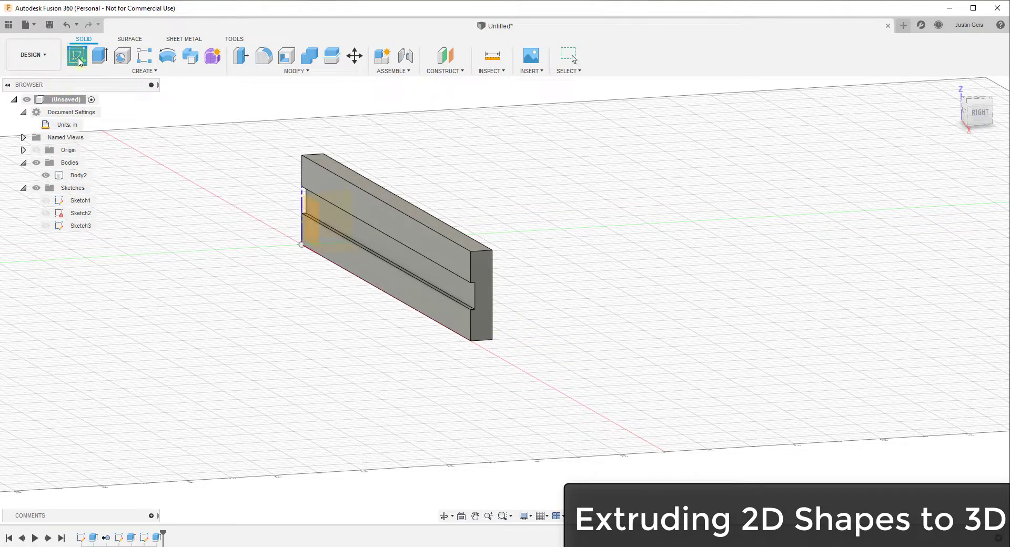
left_click(433, 303)
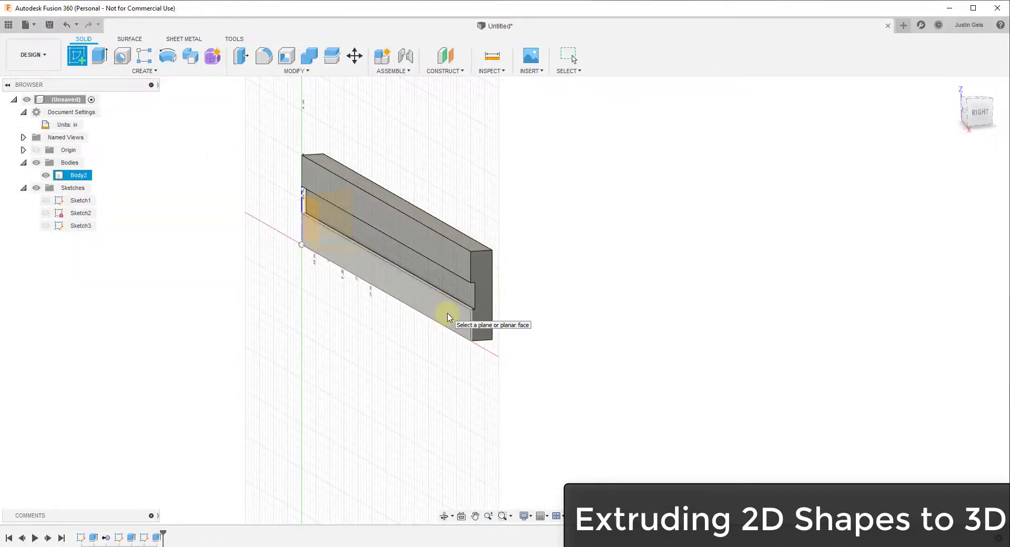
left_click(448, 318)
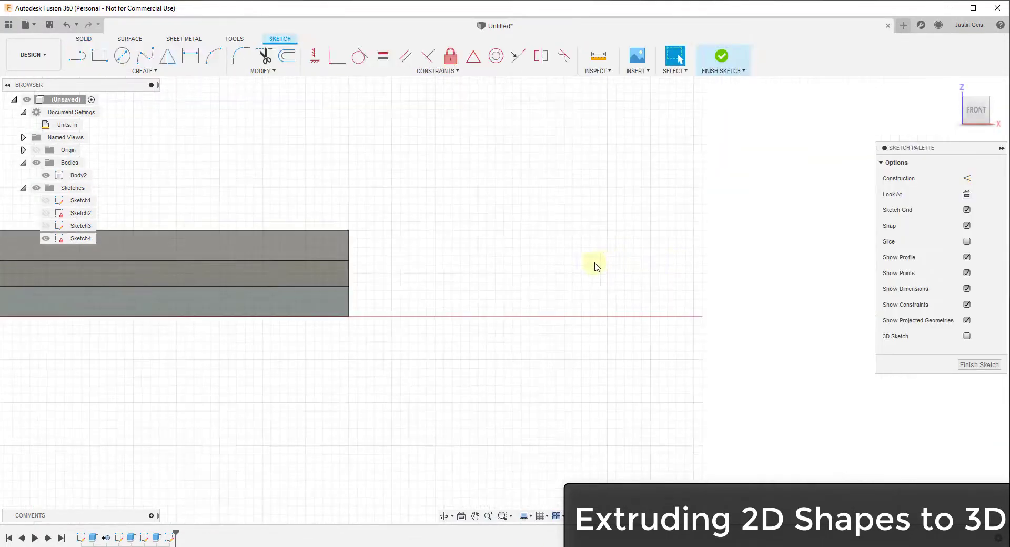
key("l")
left_click(434, 316)
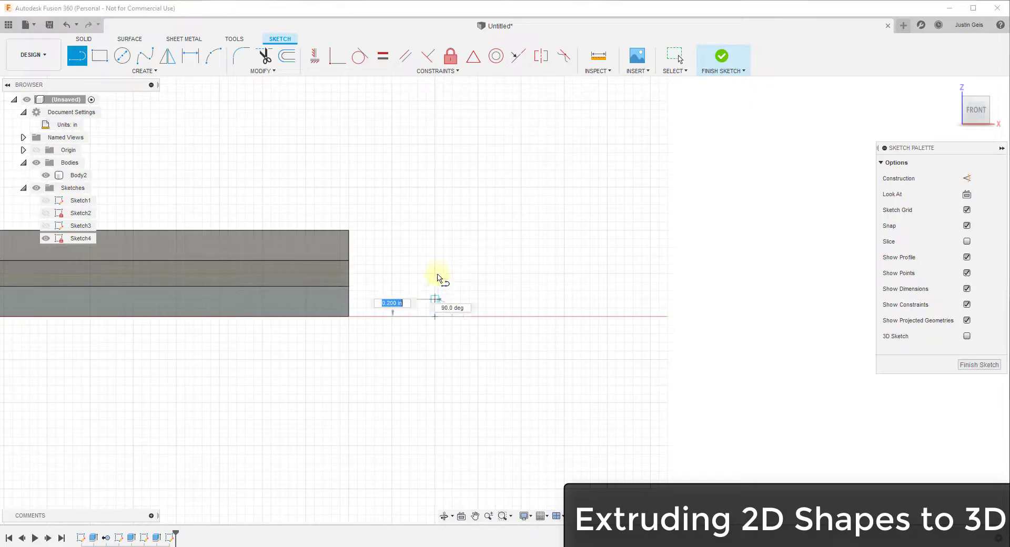
left_click(435, 231)
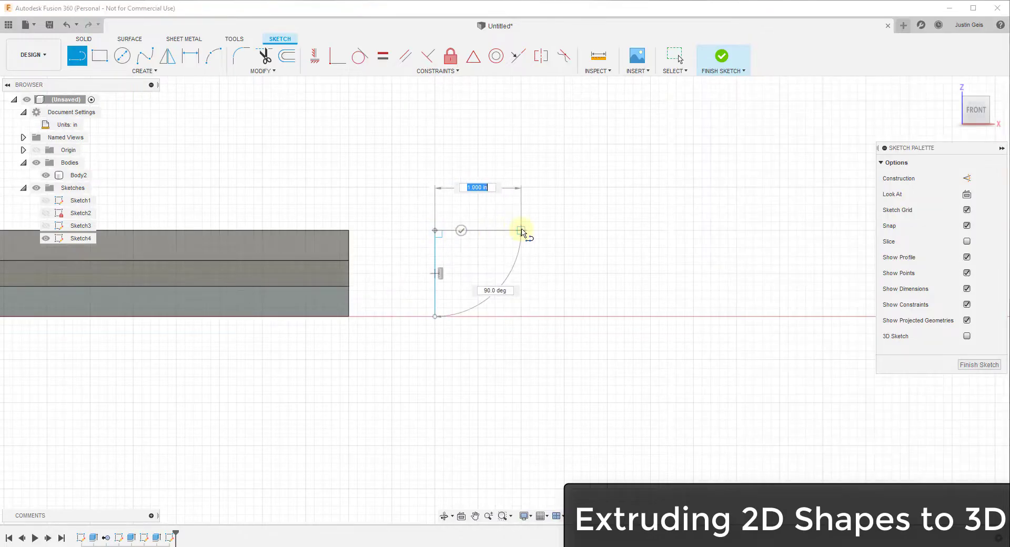
left_click(521, 230)
left_click(521, 317)
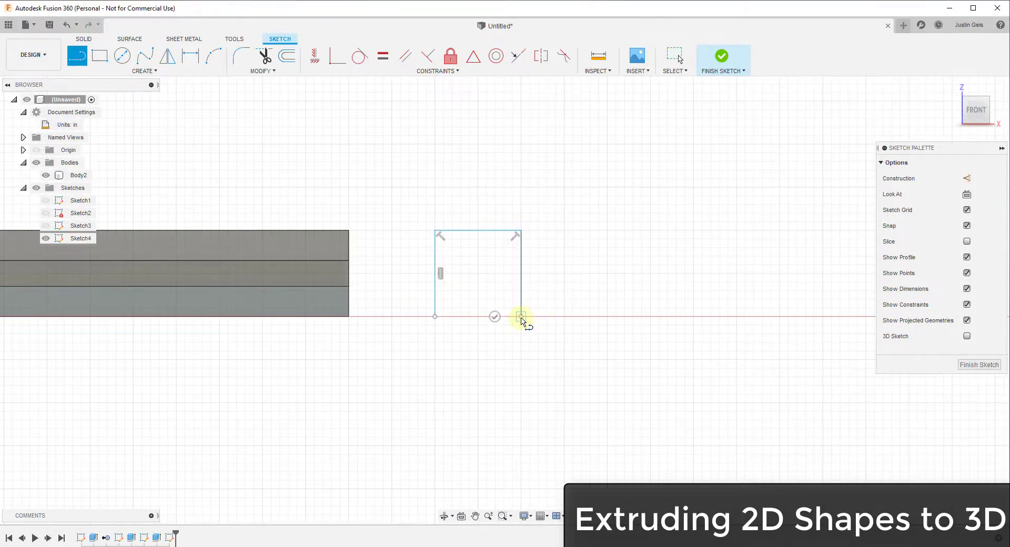
left_click(434, 317)
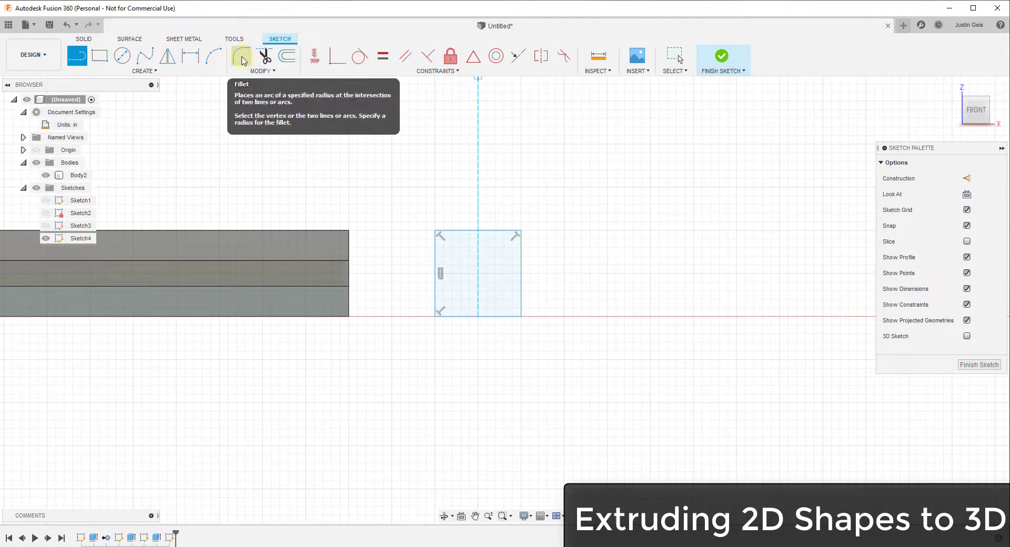
Step: Fillet the square's upper corner farther from the bar with a radius of about 0.528 in and finish the sketch
left_click(241, 57)
scroll(513, 228, "up", 2)
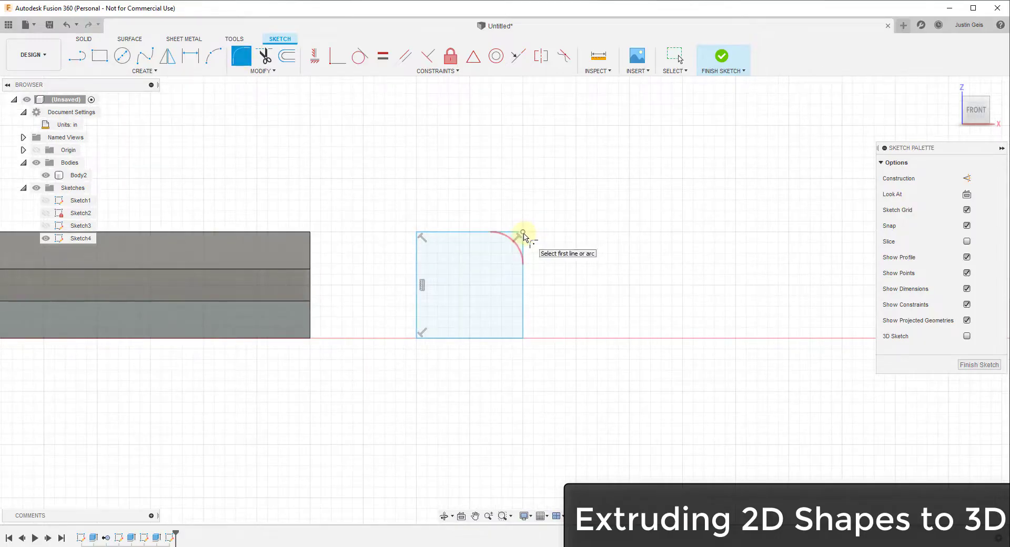
left_click(523, 232)
mouse_move(522, 234)
left_mouse_down()
mouse_move(500, 248)
mouse_move(515, 243)
left_mouse_up()
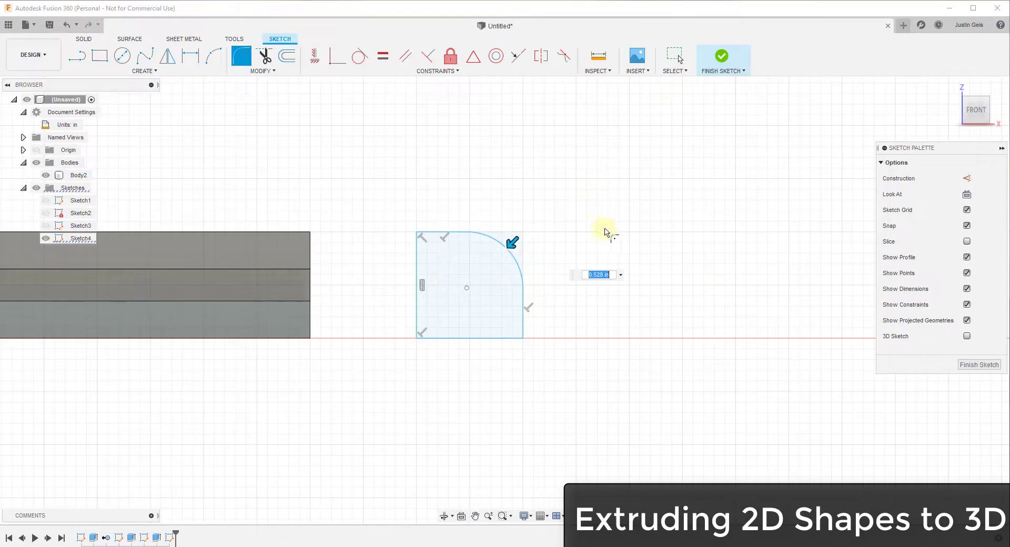
left_click(722, 56)
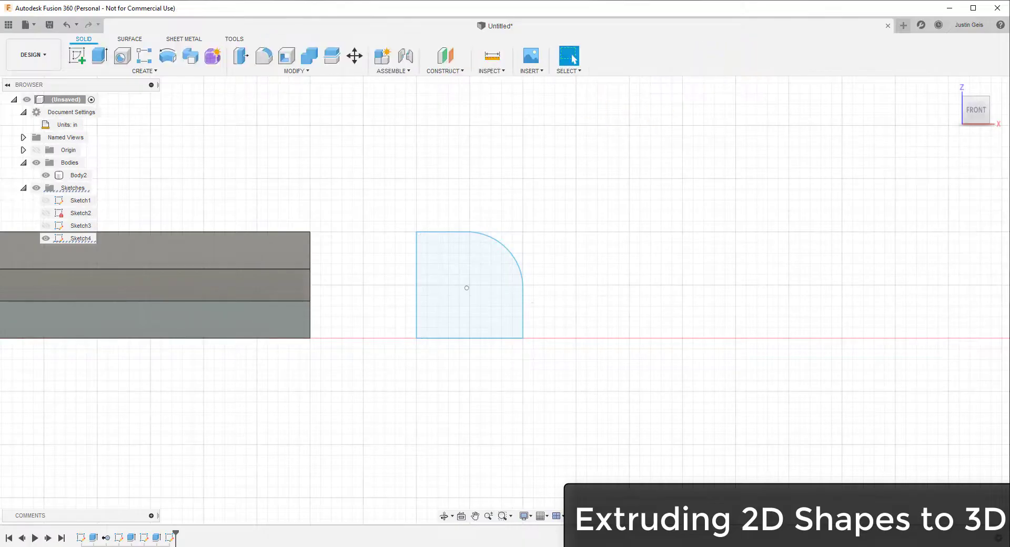
Step: Extrude the rounded square profile about -1.27 in backward as a new body
left_click(952, 88)
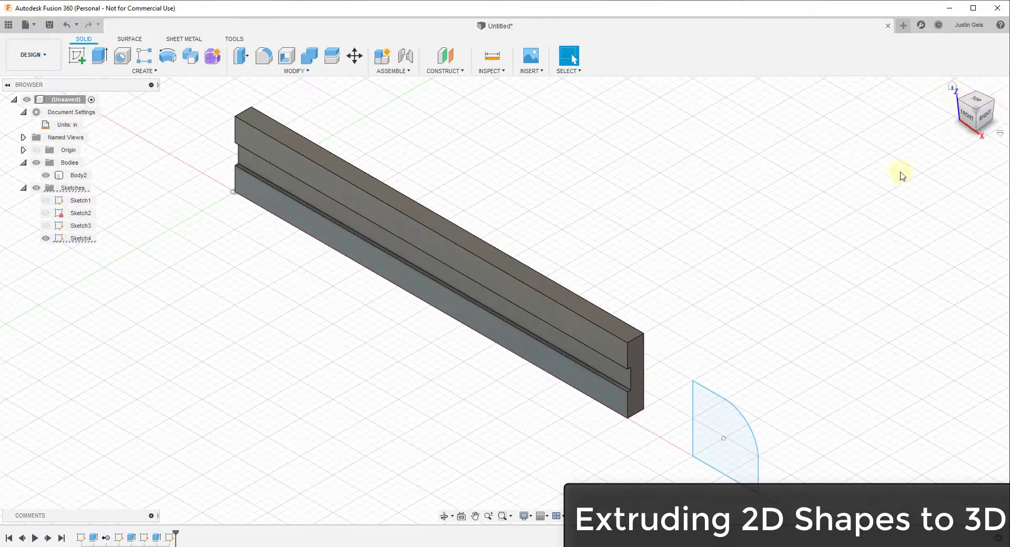
left_click(100, 55)
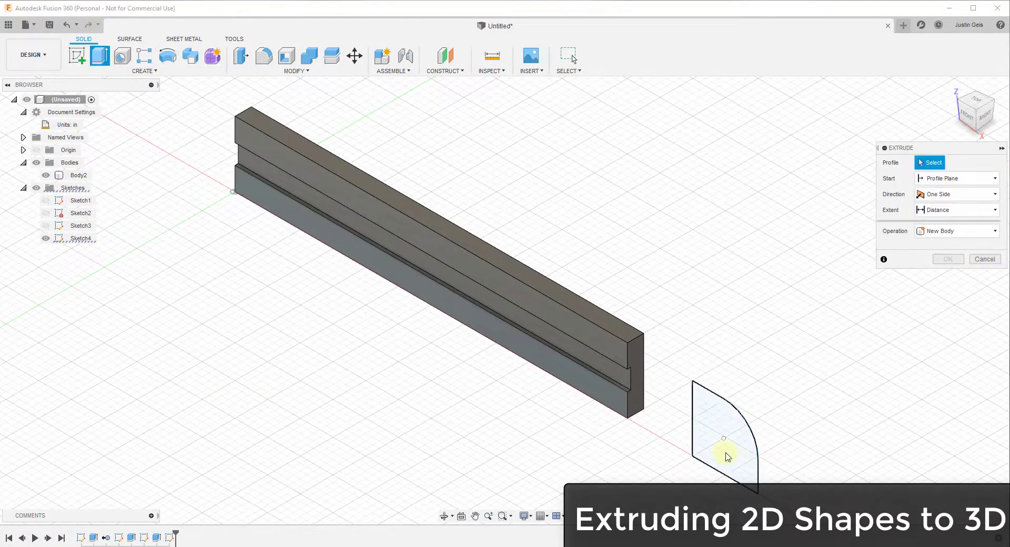
left_click(718, 445)
left_click_drag(716, 443, 802, 419)
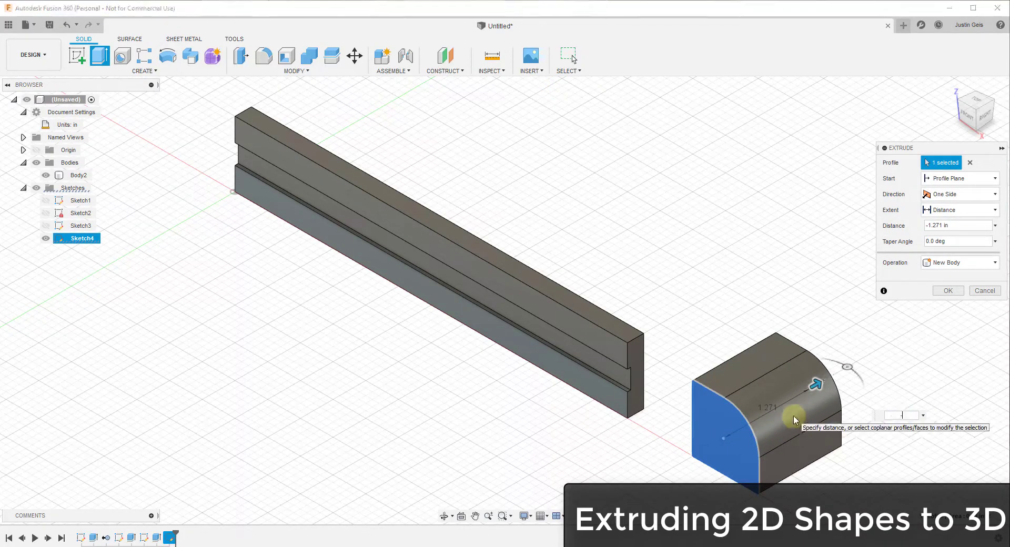
key("Return")
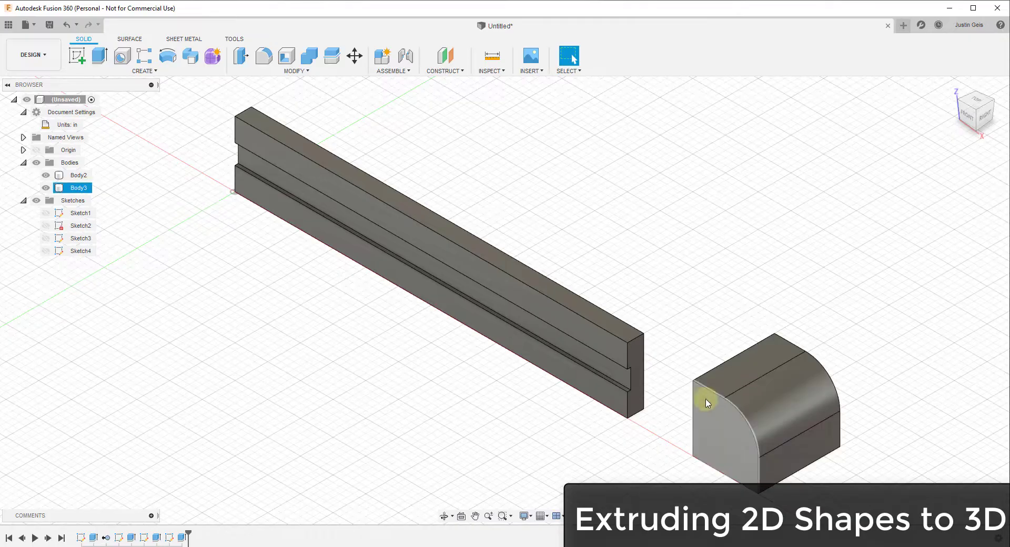
scroll(822, 429, "down", 3)
scroll(789, 382, "up", 5)
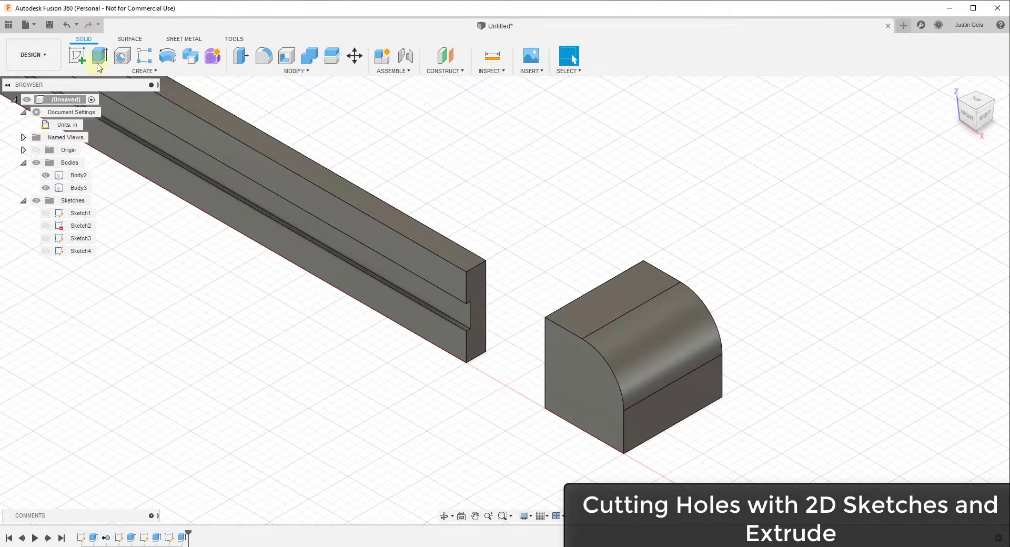
Step: Sketch a circle about 0.3 in in diameter on the block's front face near the rounded corner and finish the sketch
left_click(76, 55)
left_click(592, 386)
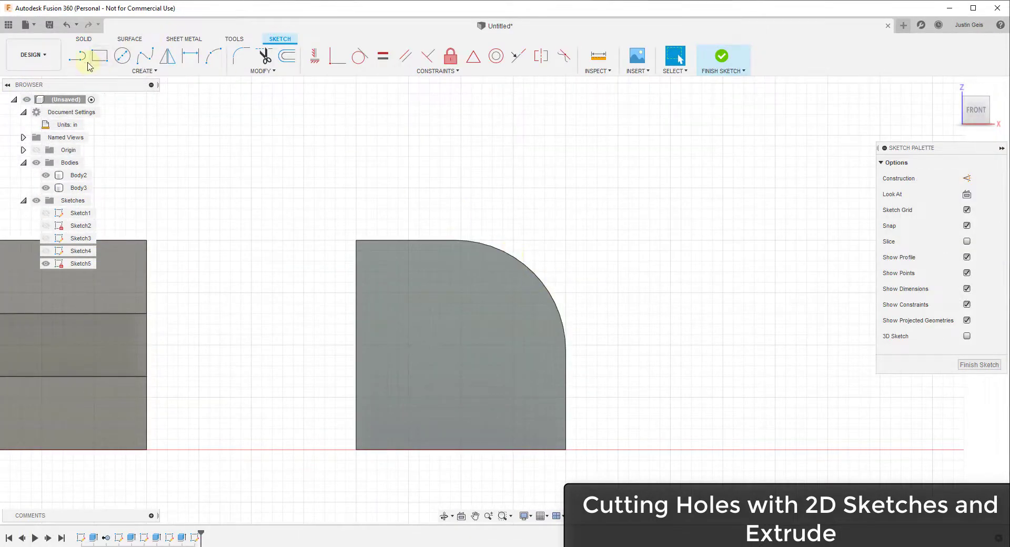
left_click(122, 57)
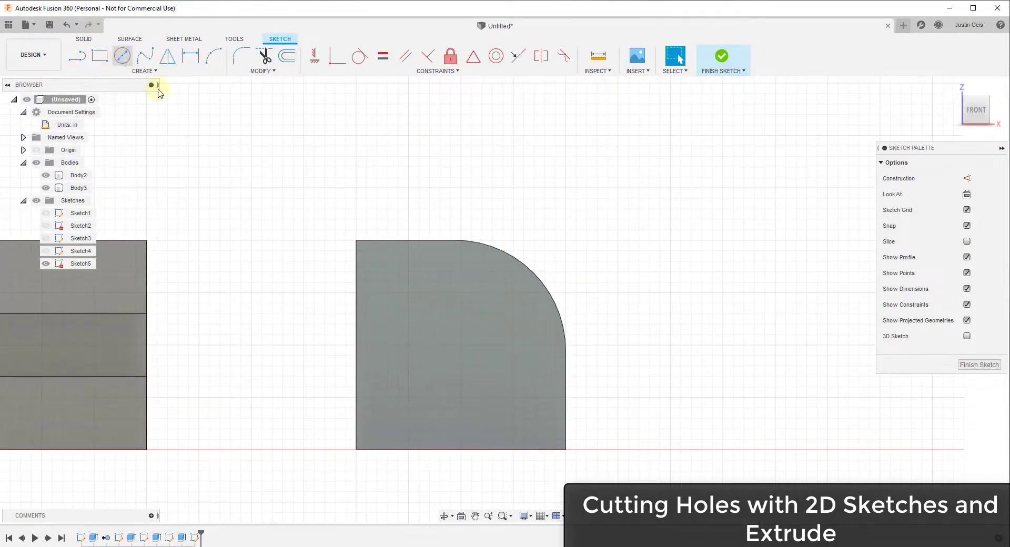
left_click(481, 303)
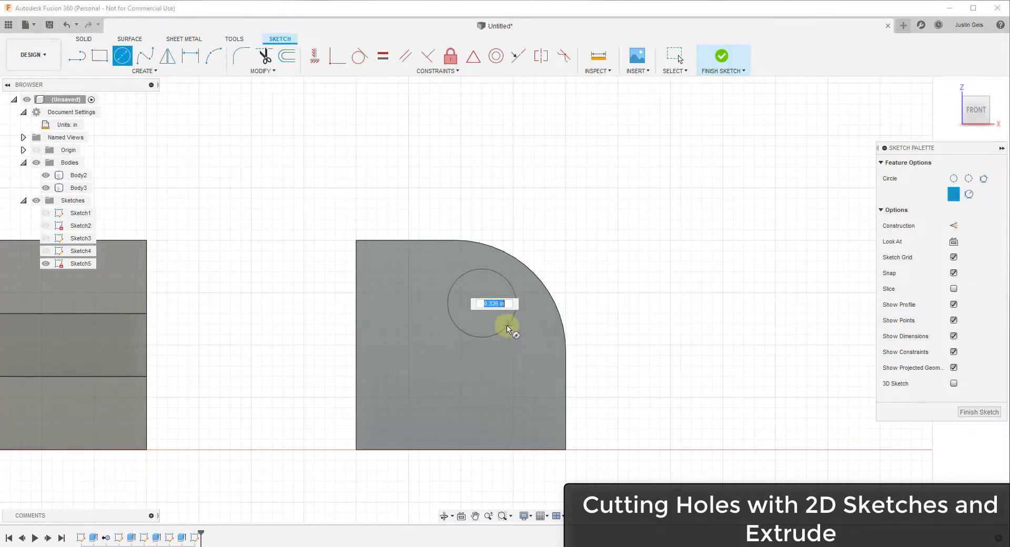
left_click(503, 324)
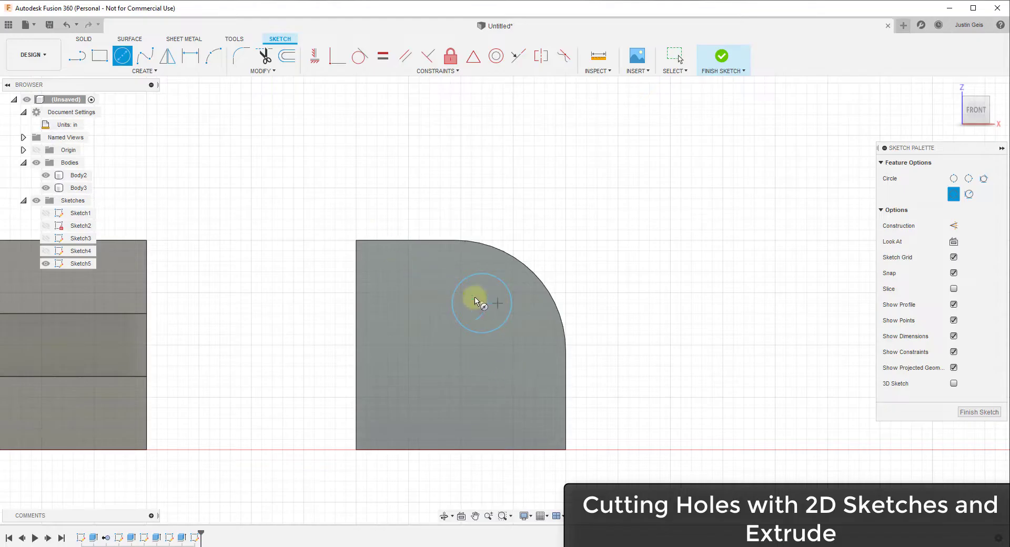
left_click(723, 62)
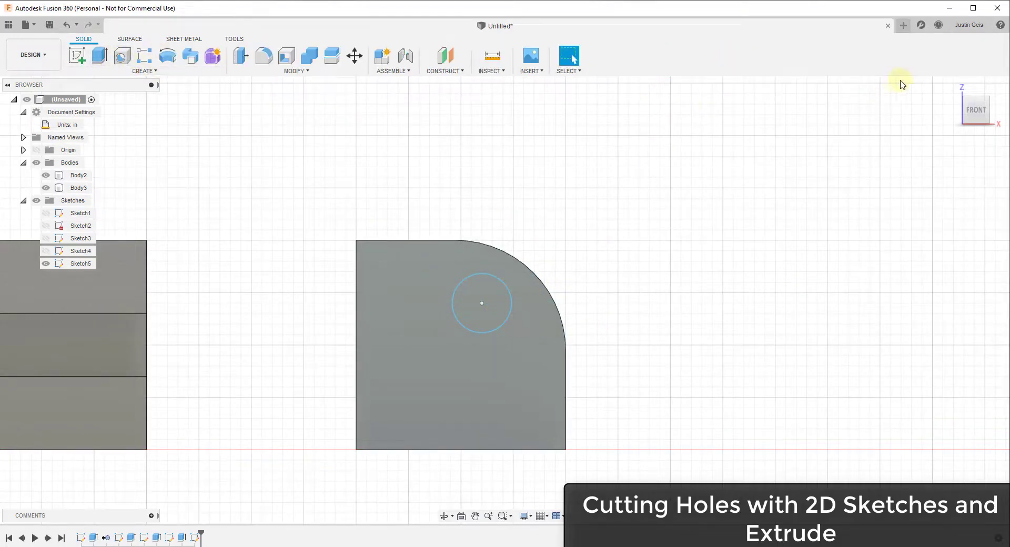
Step: Extrude the circle -1.675 in as a cut to make a hole through the whole block
left_click(947, 86)
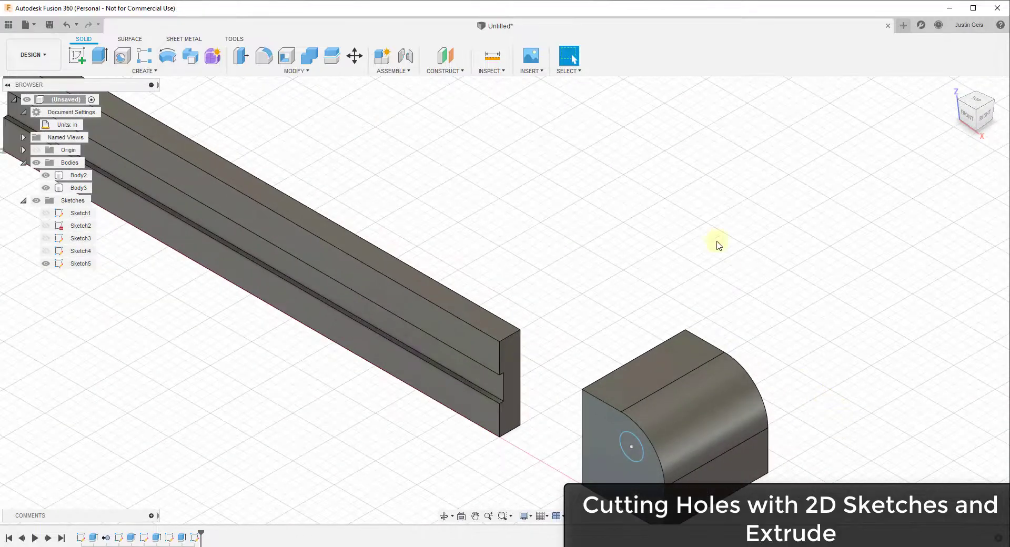
left_click(99, 55)
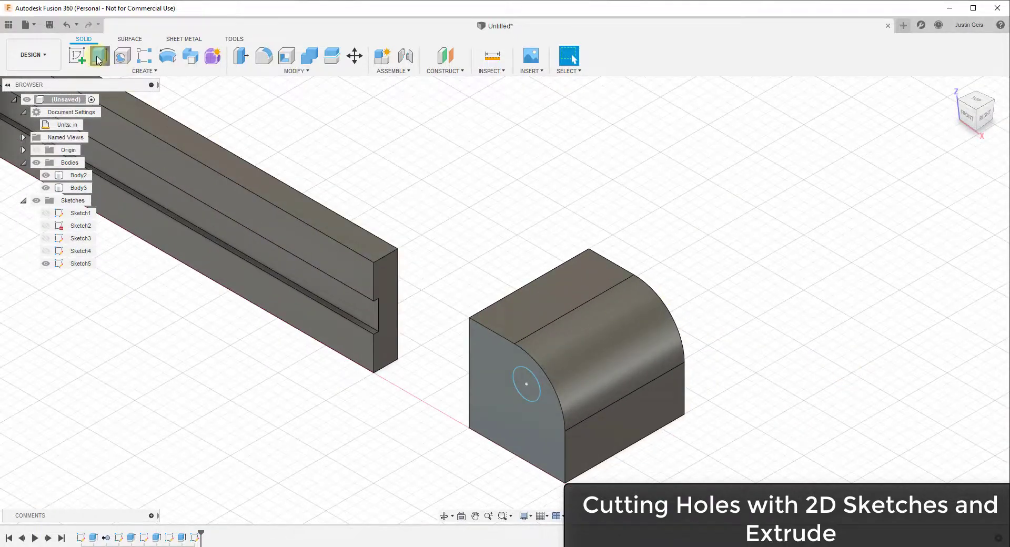
left_click(523, 380)
left_click_drag(516, 390, 684, 282)
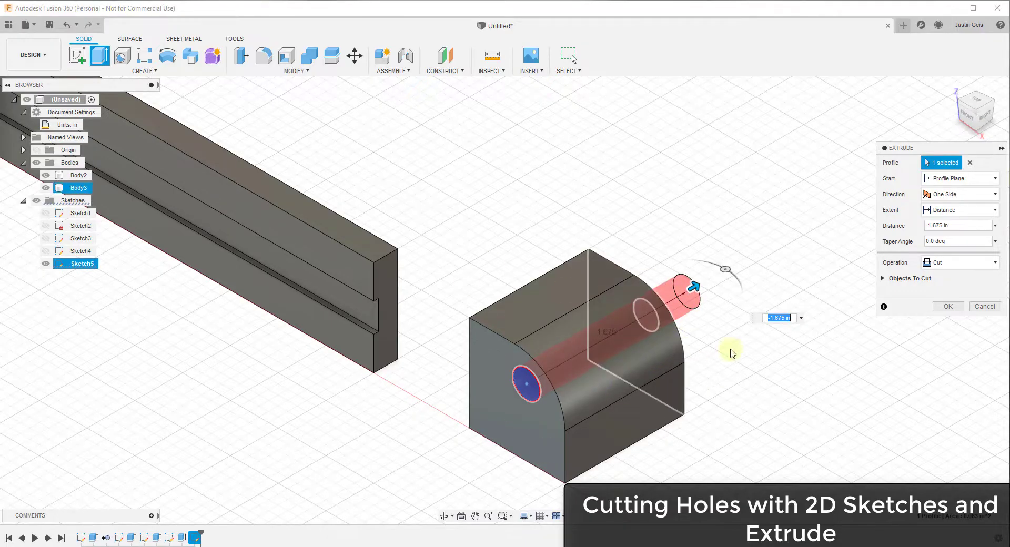
left_click(947, 307)
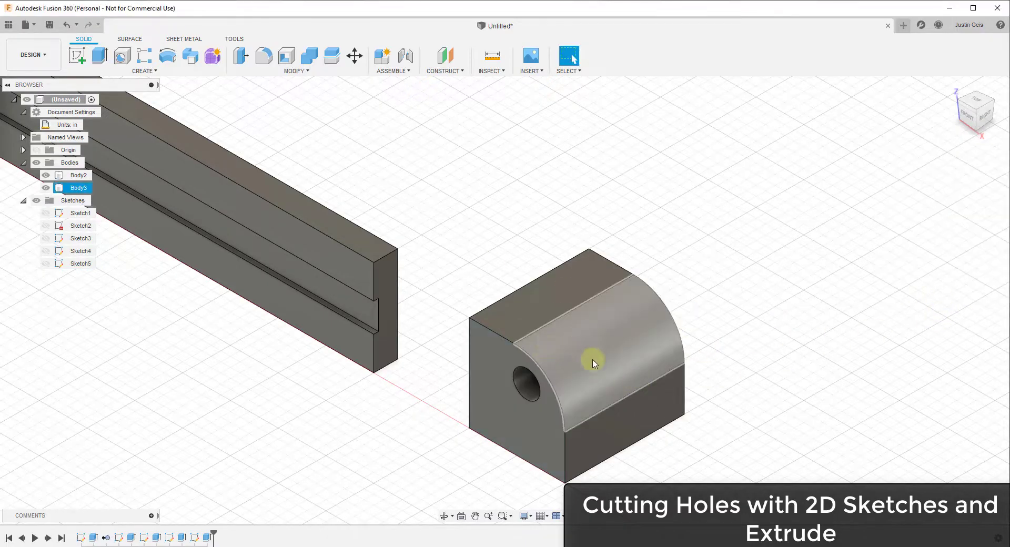
middle_click_drag(591, 367, 585, 346, "shift")
scroll(585, 345, "down", 5)
key("Escape")
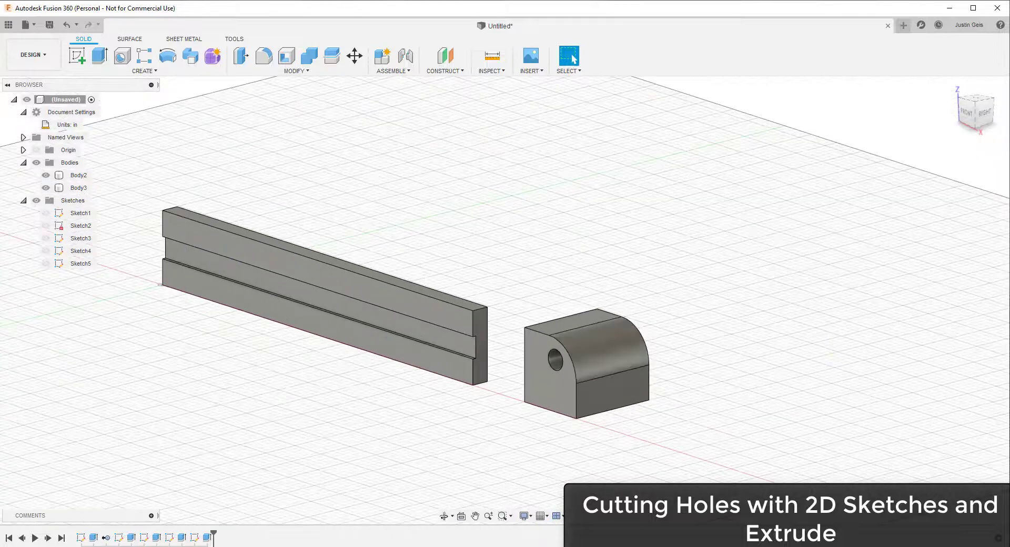
Step: Sketch a small triangle with legs of about 0.1 in at the square upper corner of the block's front face and finish the sketch
left_click(613, 338)
scroll(557, 356, "up", 2)
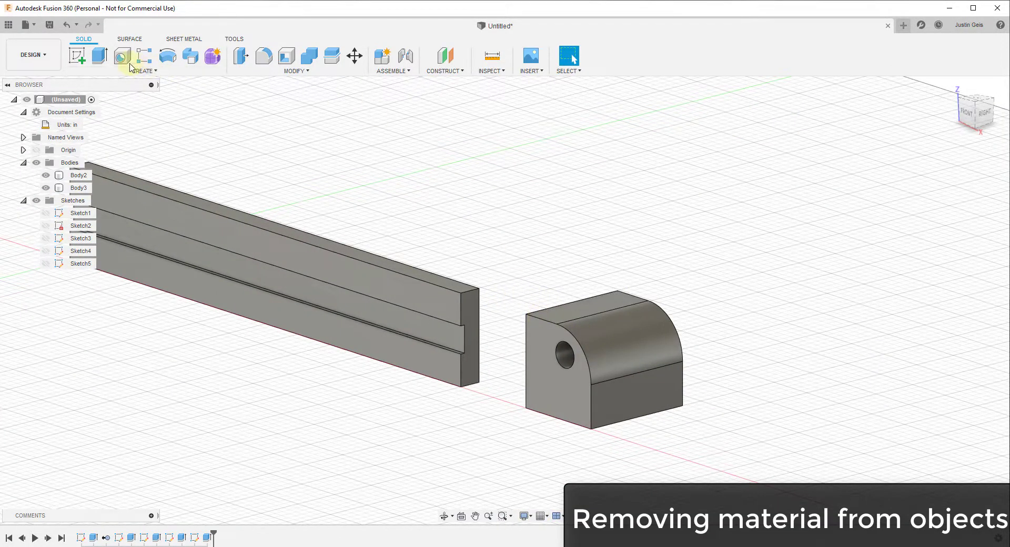
left_click(78, 58)
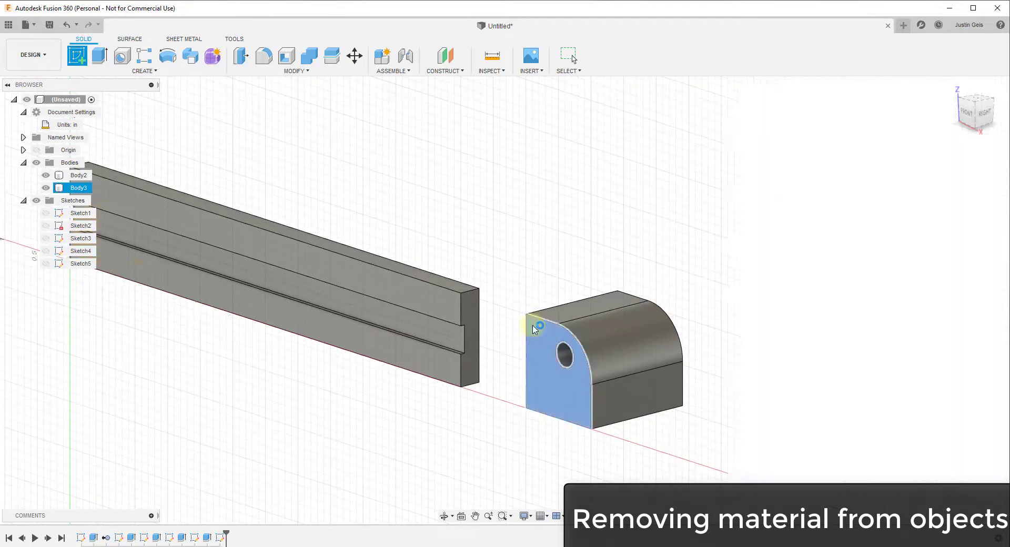
left_click(537, 322)
scroll(501, 289, "up", 5)
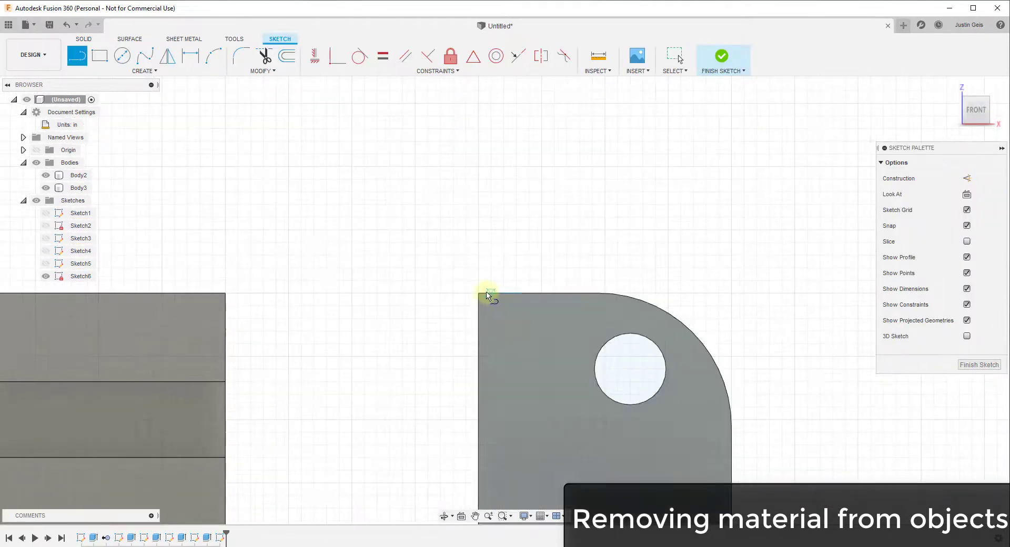
left_click(479, 294)
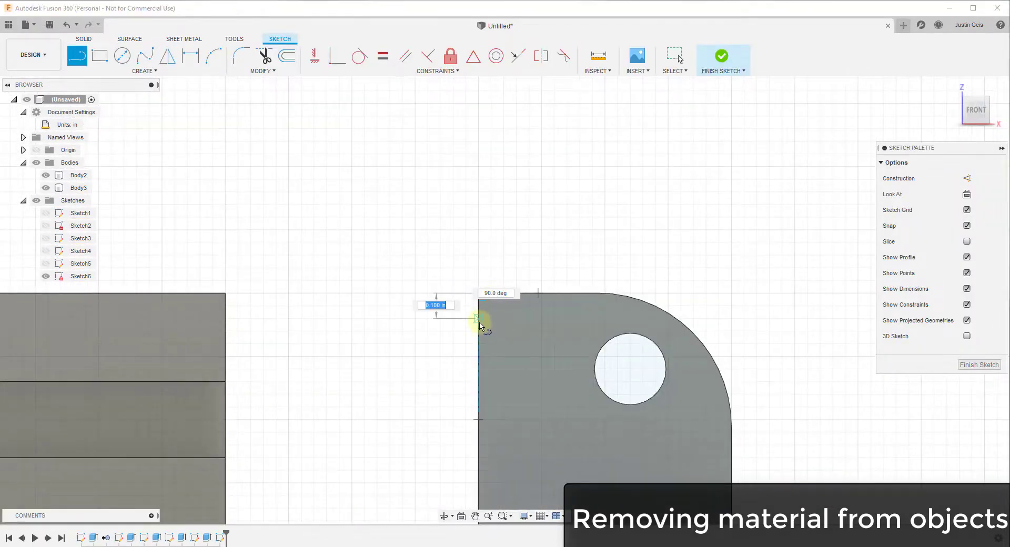
left_click(504, 293)
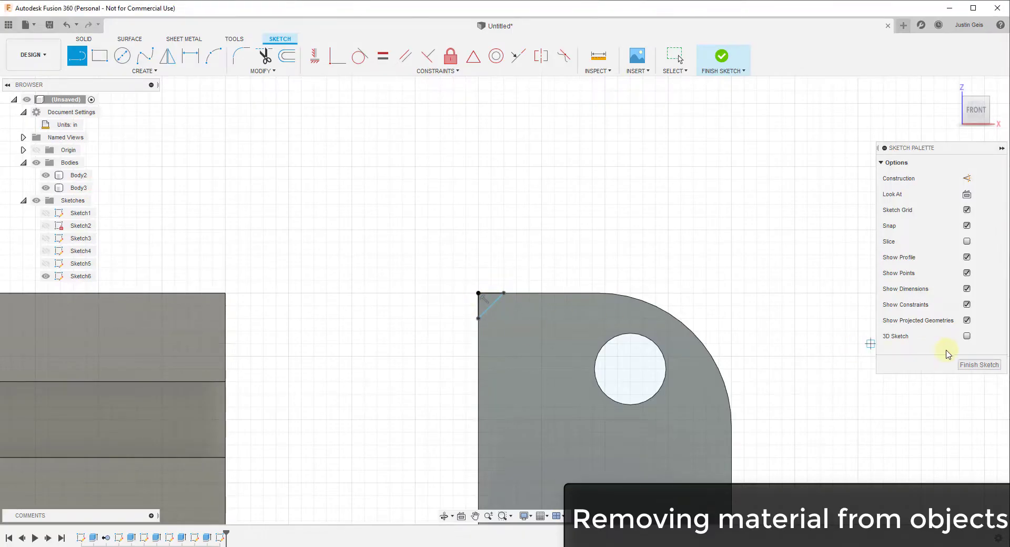
left_click(978, 365)
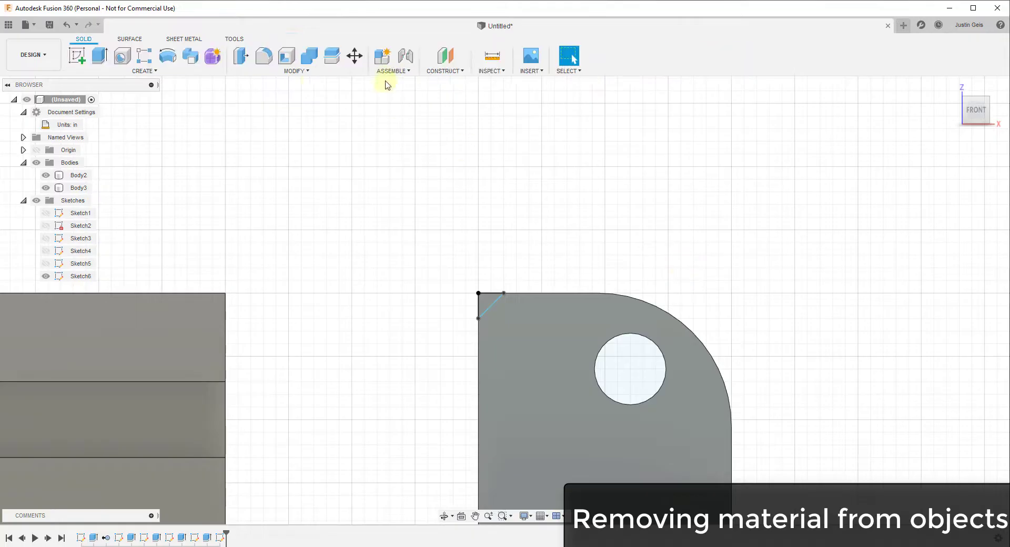
Step: Extrude the corner triangle -1.56 in as a cut to bevel the block's full upper edge
left_click(291, 70)
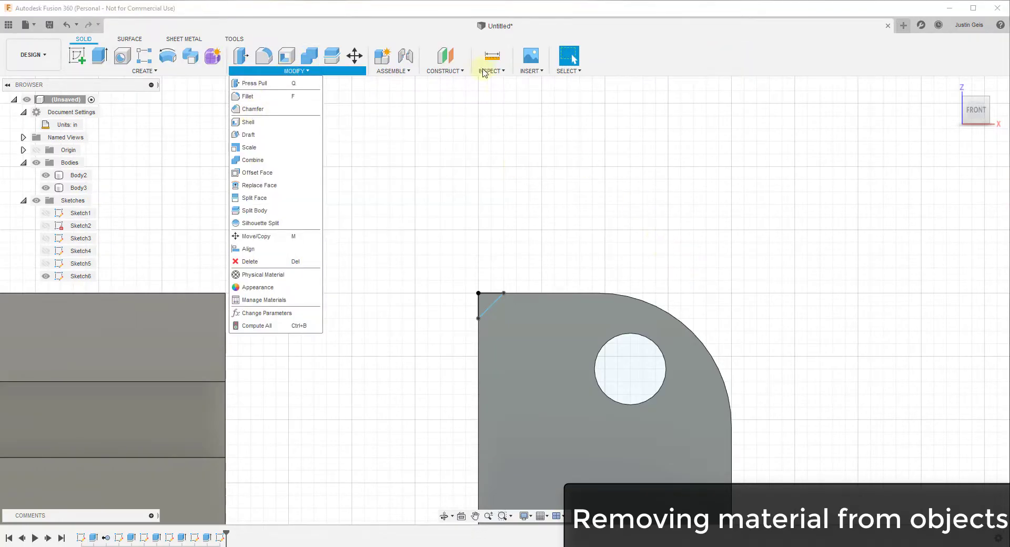
middle_click_drag(699, 224, 676, 255, "shift")
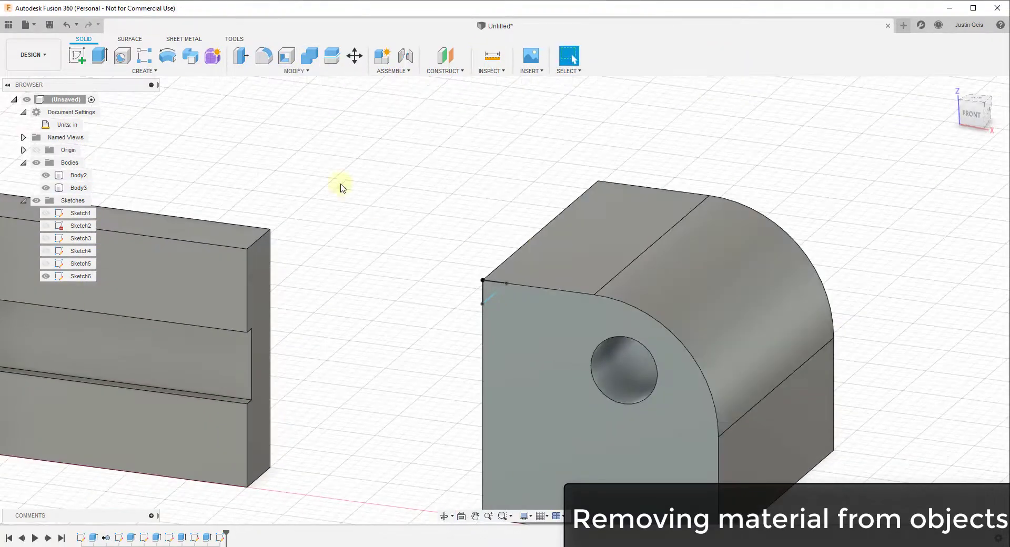
key("e")
left_click(489, 294)
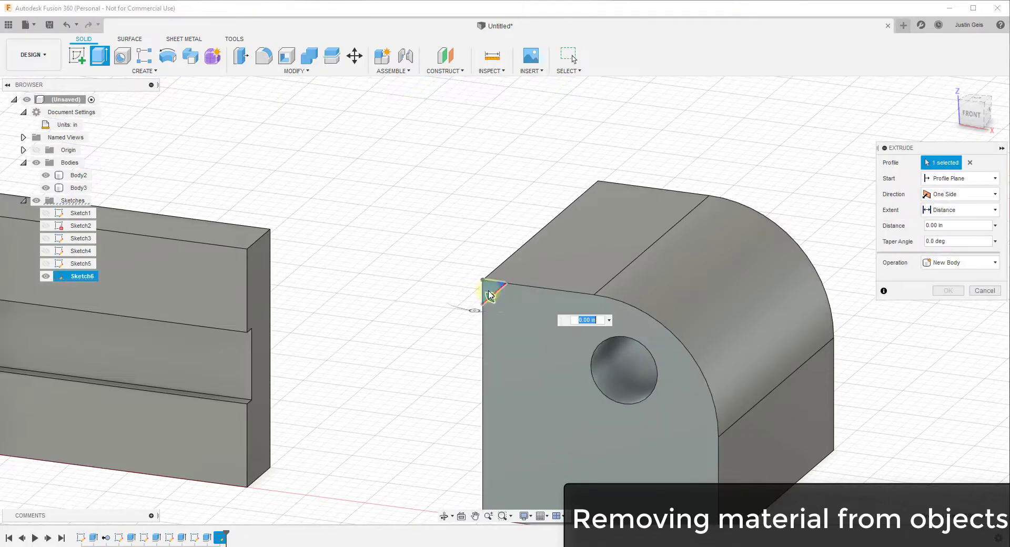
left_click_drag(490, 300, 657, 203)
middle_click_drag(536, 375, 604, 367, "shift")
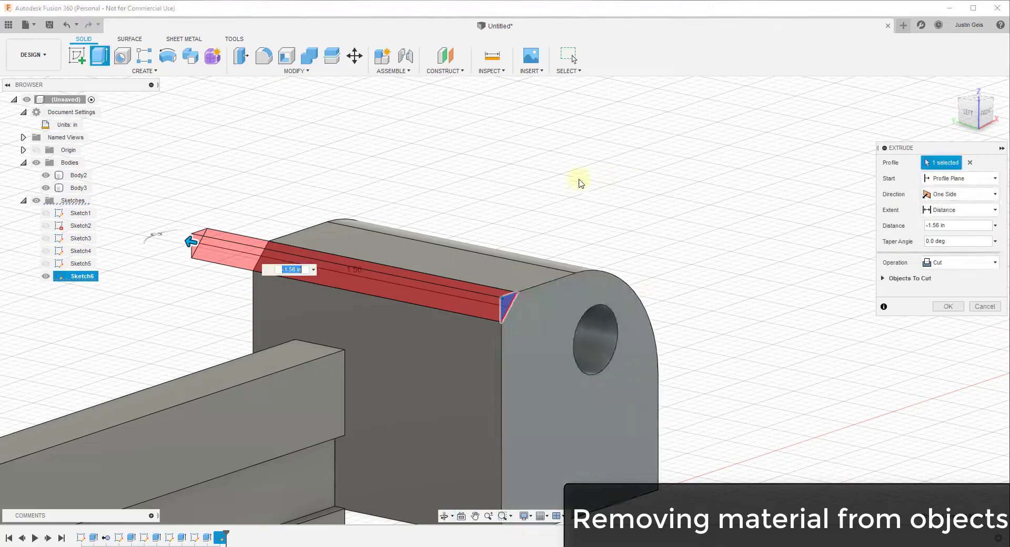
left_click(944, 306)
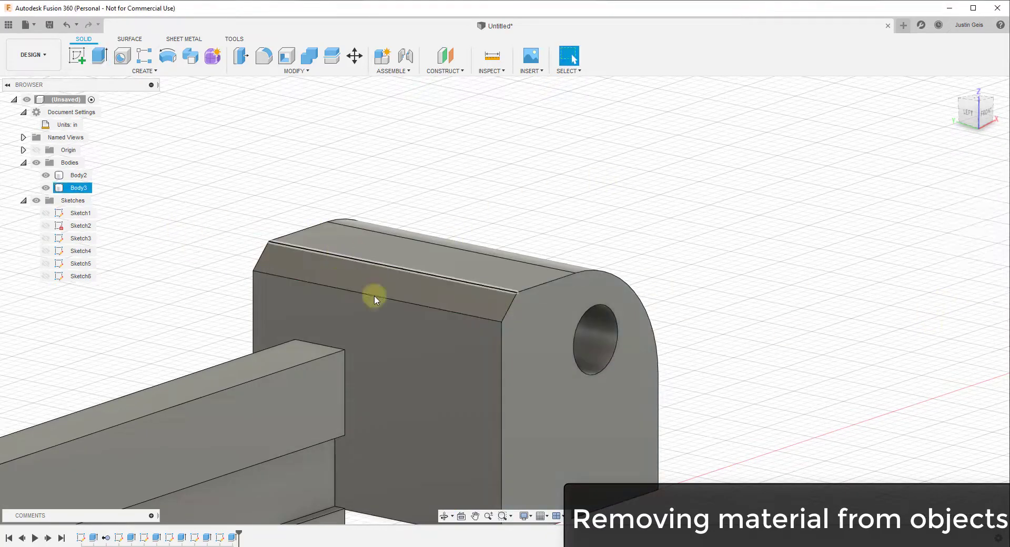
scroll(478, 293, "down", 3)
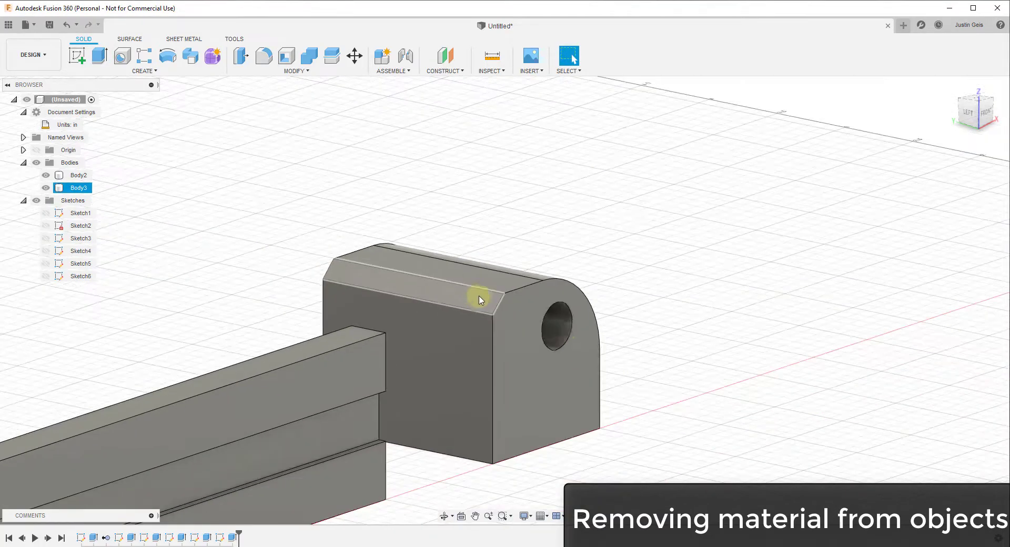
middle_click_drag(478, 293, 539, 348, "shift")
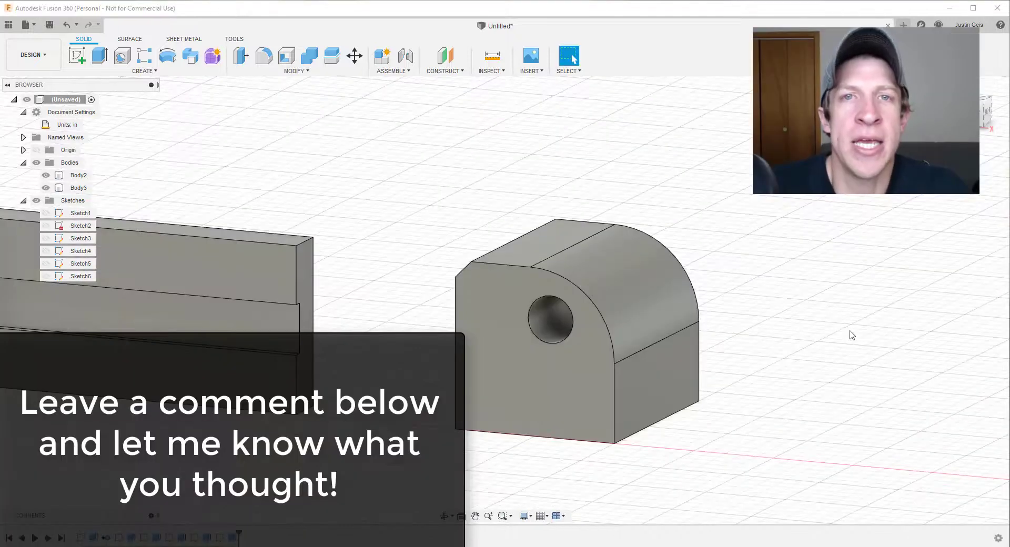